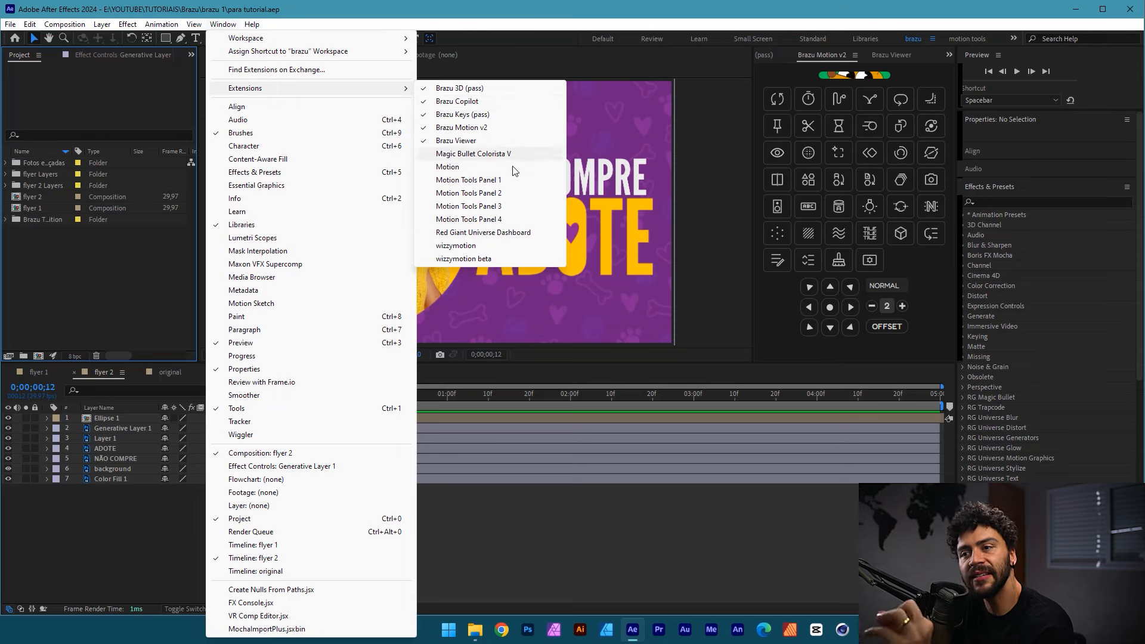
- Show the flyer 1 composition in the timeline and enlarge the timeline area slightly upward
click(43, 373)
click(40, 372)
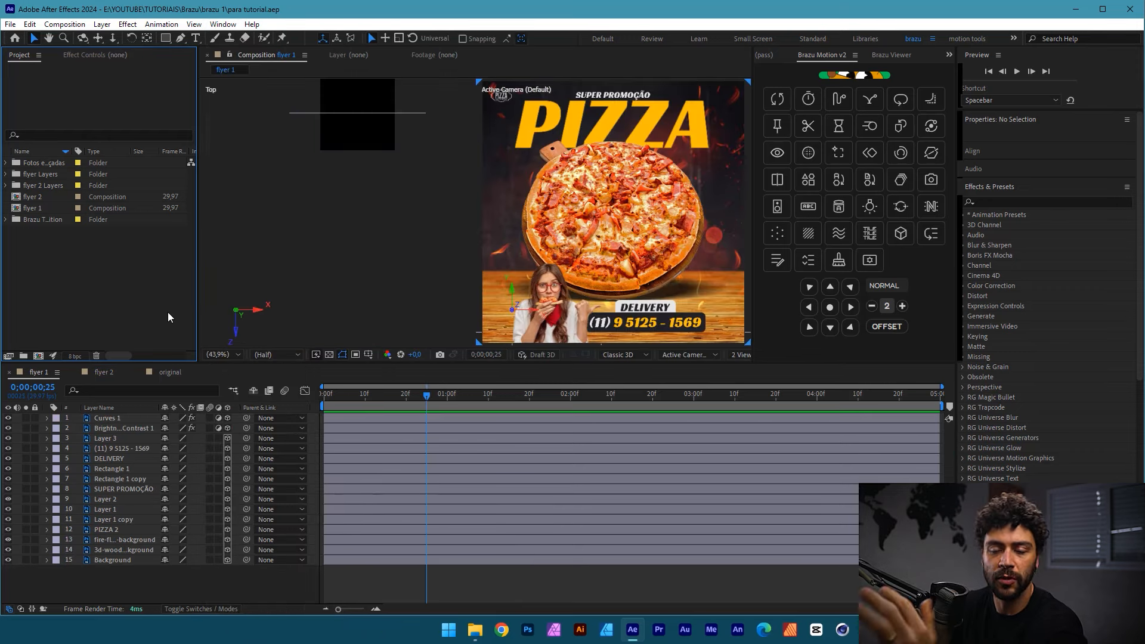
drag(282, 362, 280, 340)
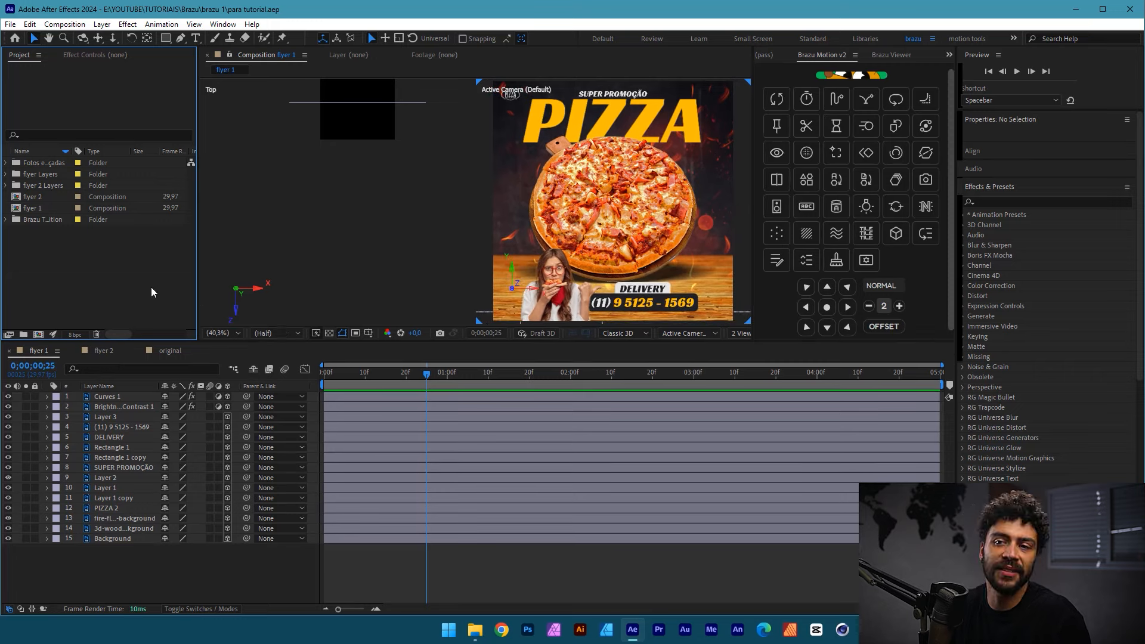
click(530, 581)
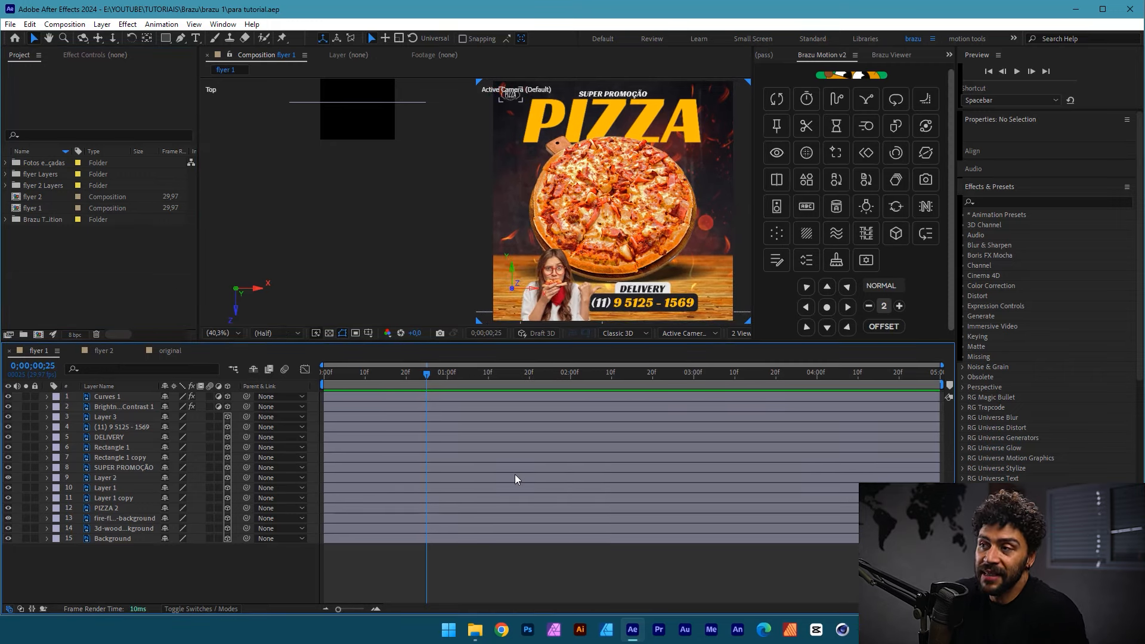
click(764, 56)
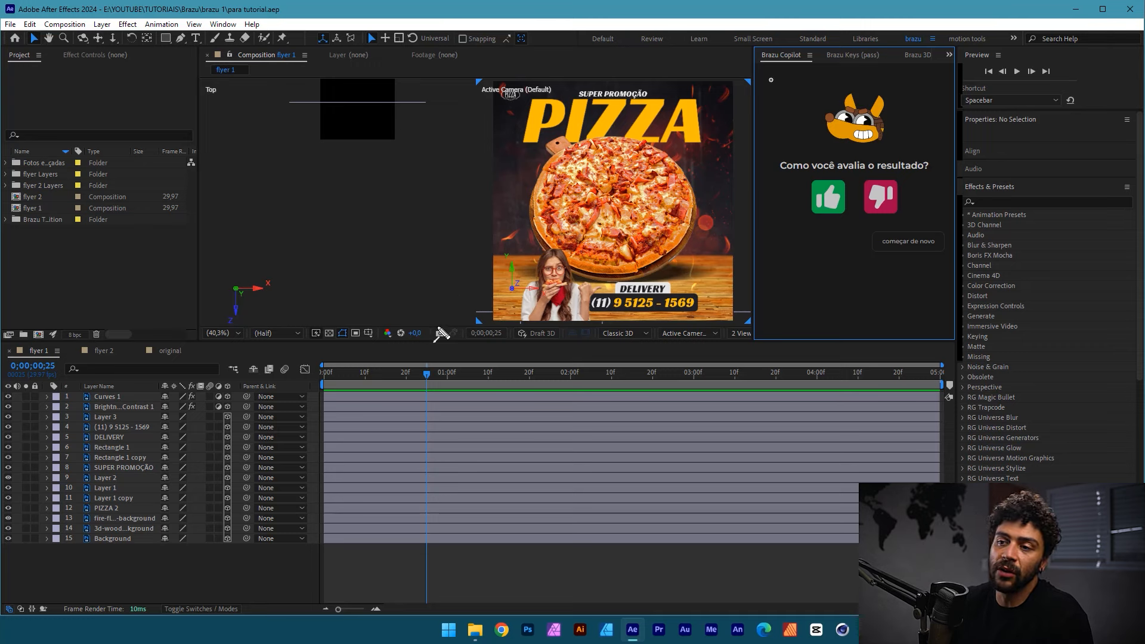
drag(429, 352, 477, 243)
drag(355, 324, 464, 223)
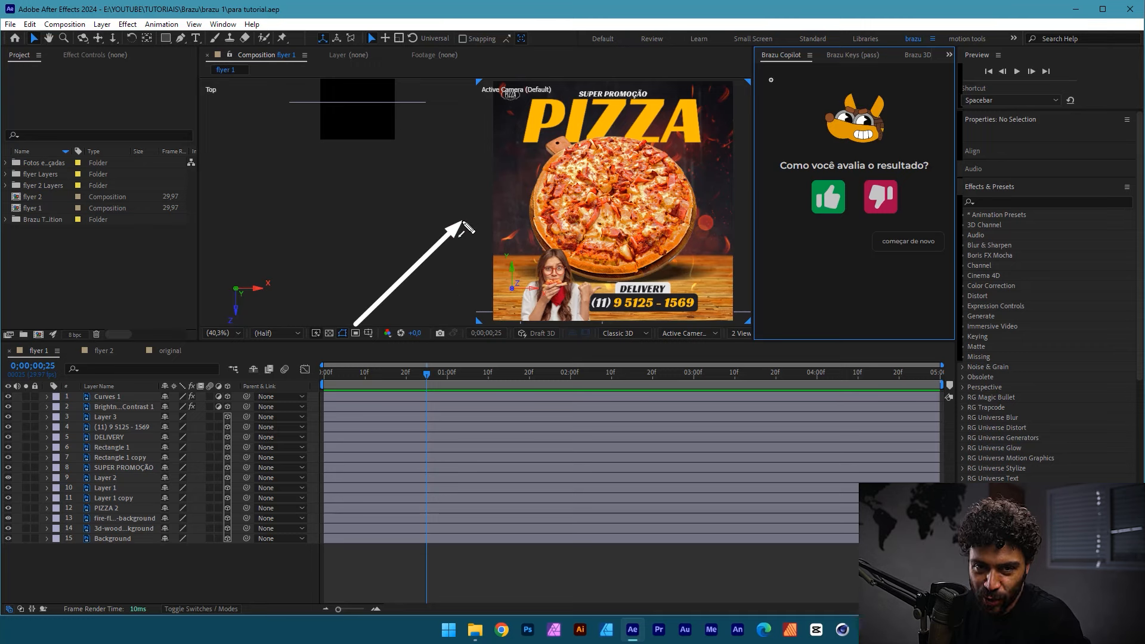
mouse_move(588, 510)
mouse_down()
mouse_move(1021, 62)
mouse_move(1048, 49)
mouse_up()
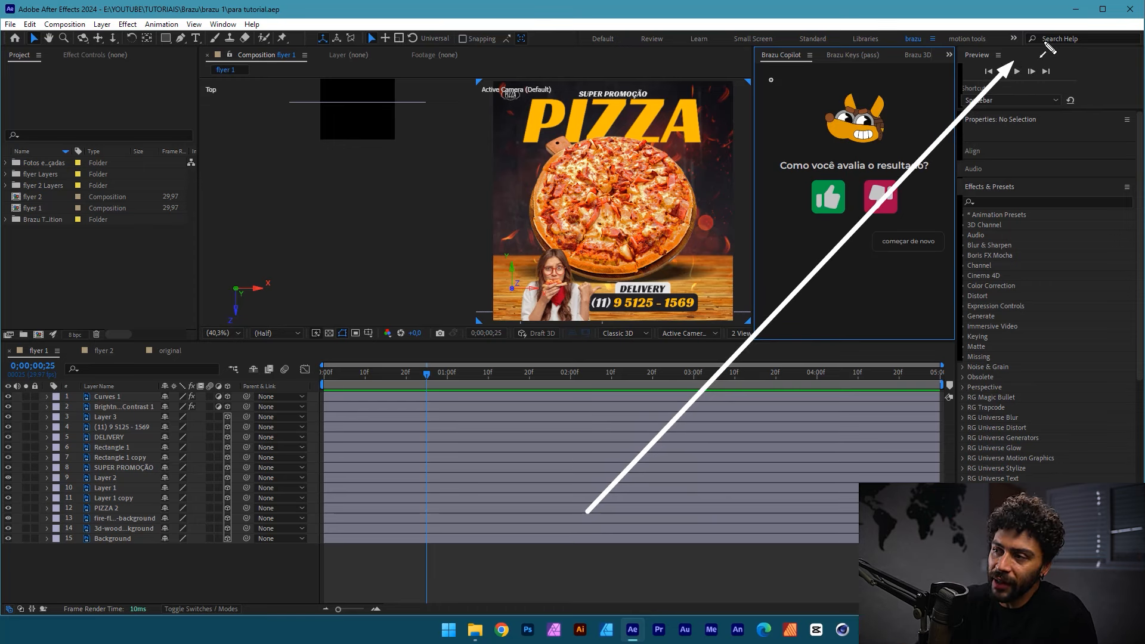
key(ctrl+z)
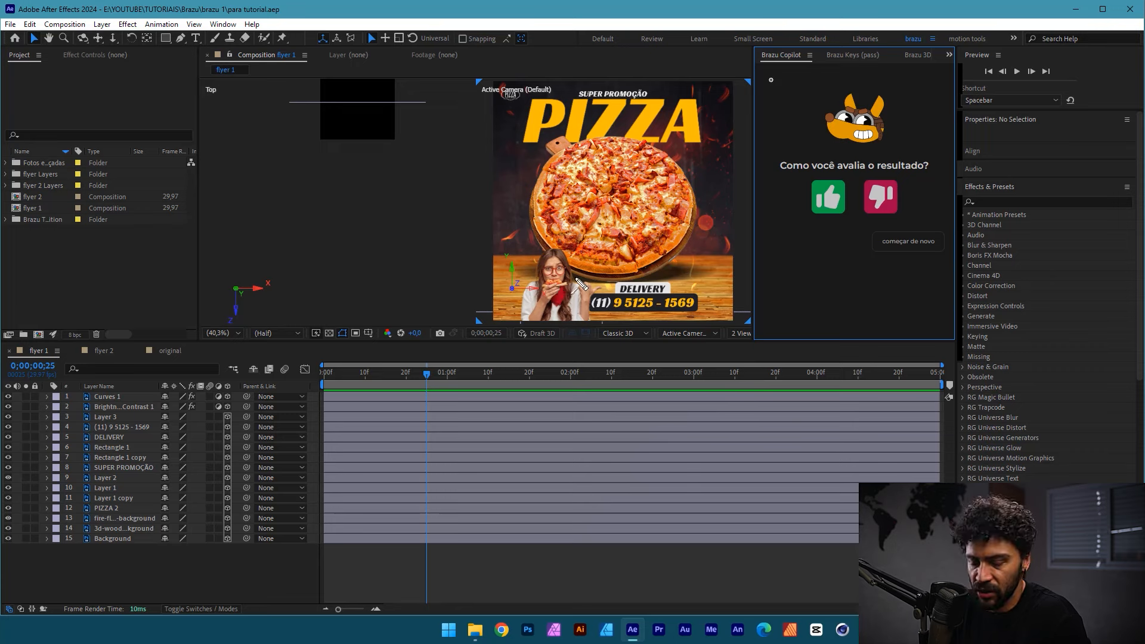
drag(745, 208, 801, 58)
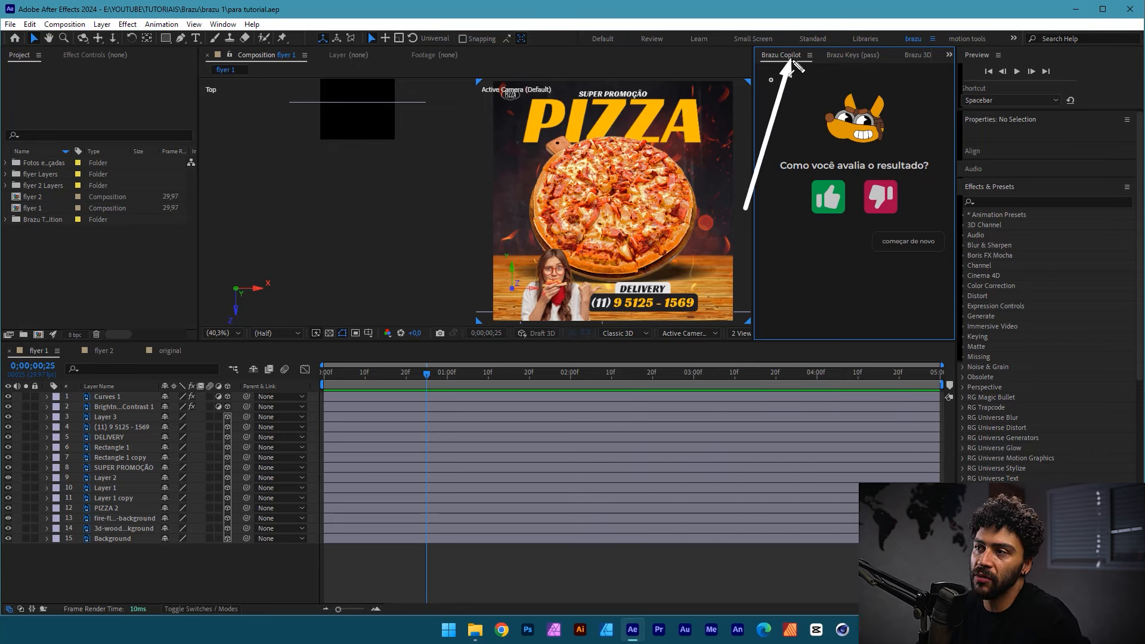
key(Escape)
- Show the Brazu 3D (pass) extension and widen its area slightly
click(222, 25)
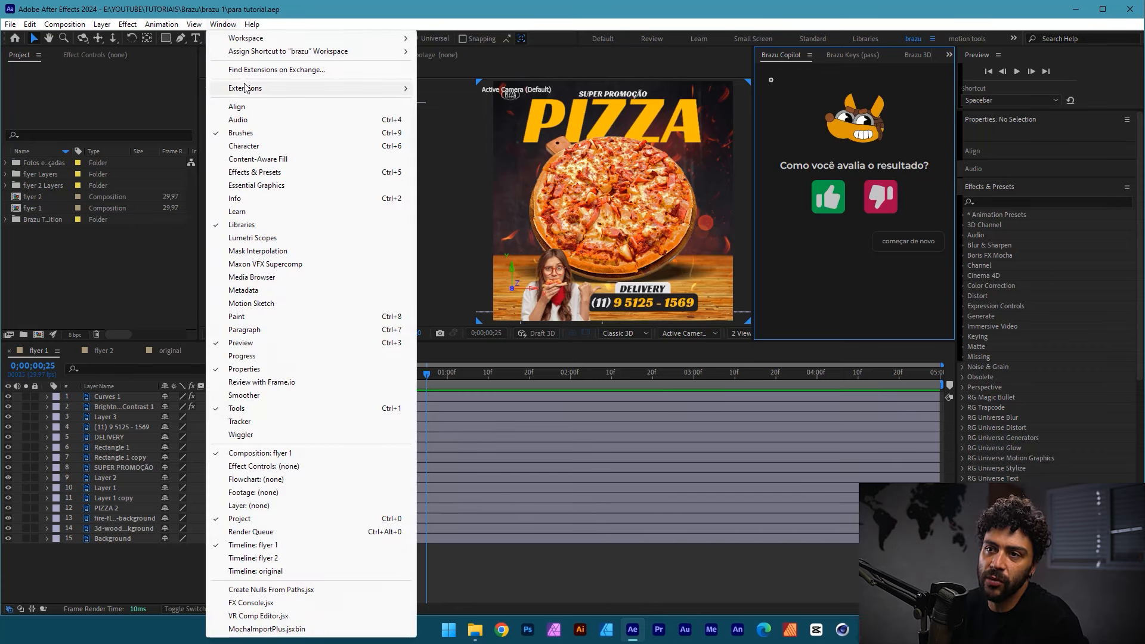
mouse_move(250, 88)
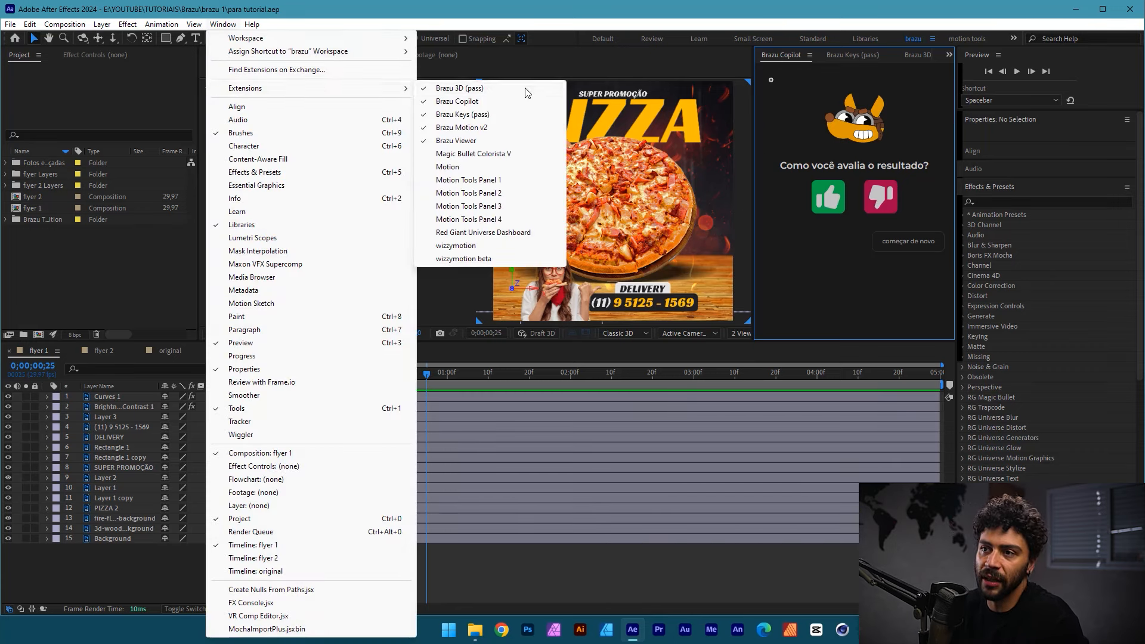
click(460, 89)
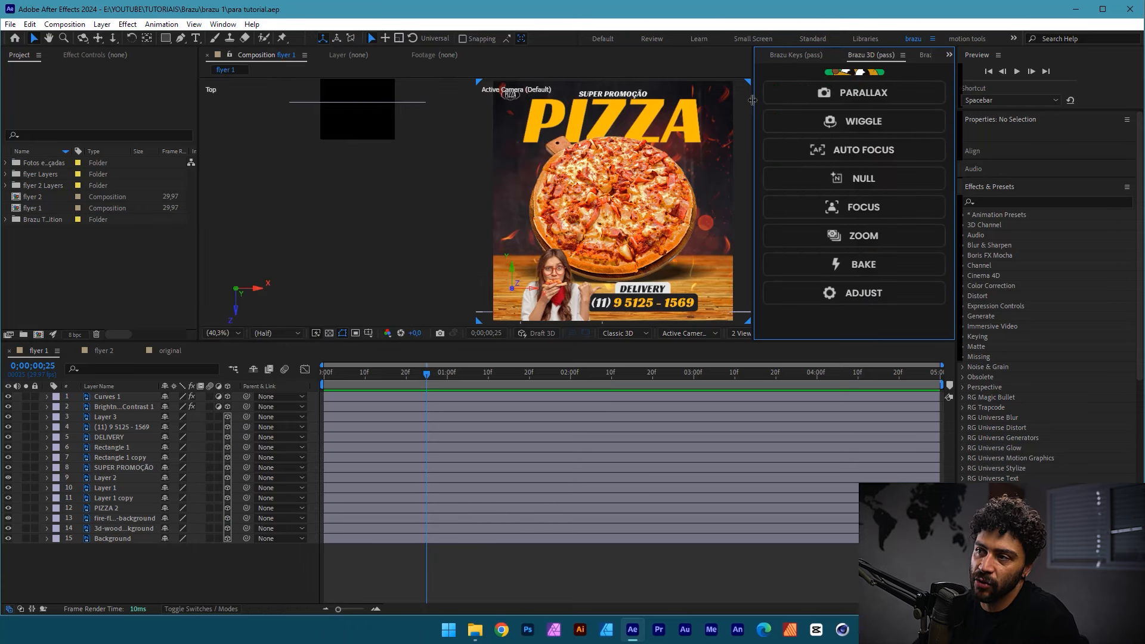
drag(753, 99, 739, 100)
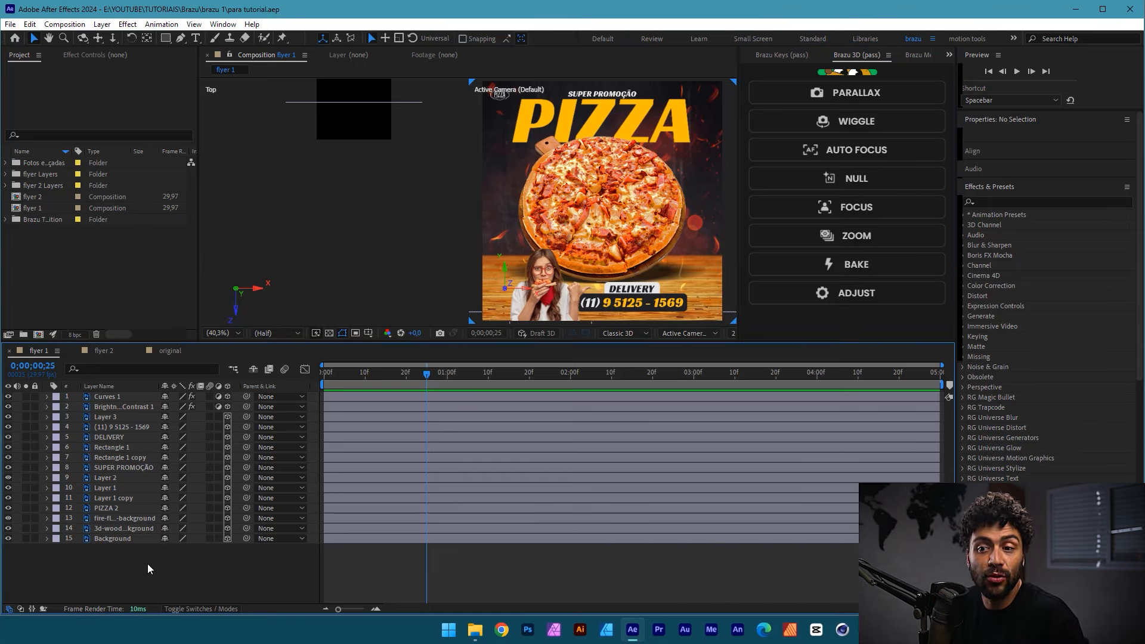
- Delete the Curves 1 and Brightness/Contrast 1 layers from the flyer 1 composition
click(117, 398)
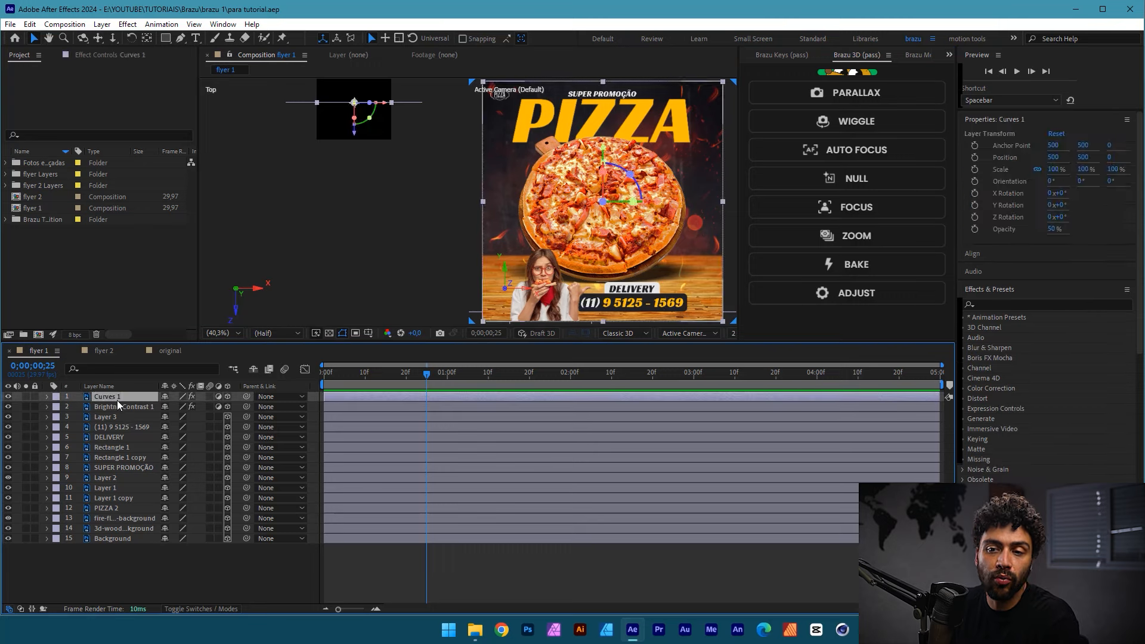
key(Delete)
key(Delete)
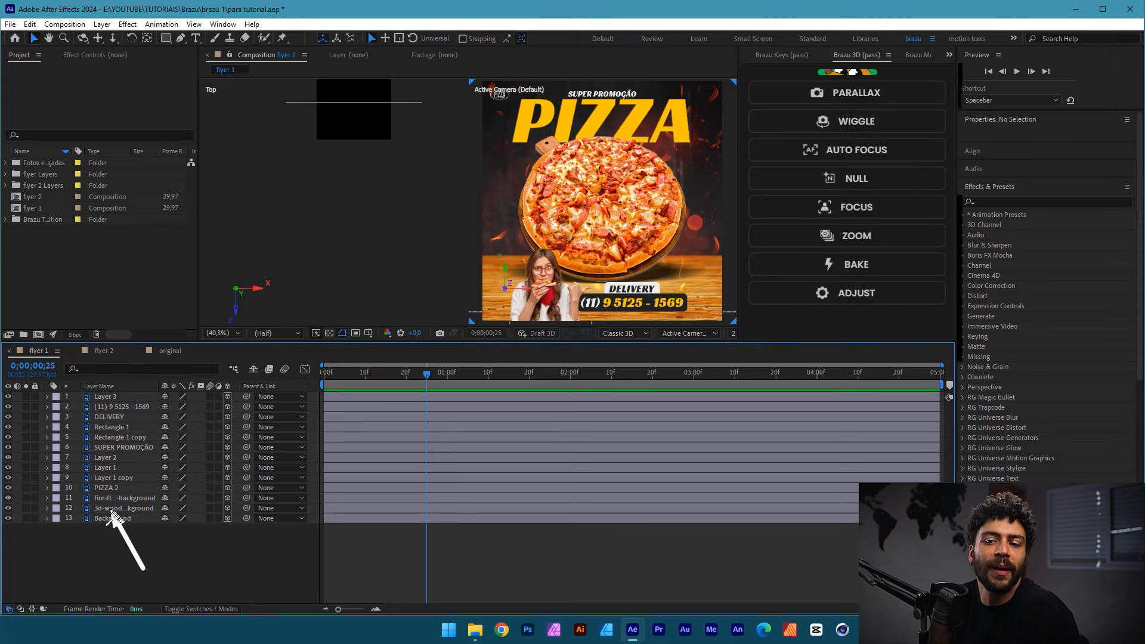
- Lock the wood background layer and the Background layer at the bottom of the layer stack
drag(8, 507, 34, 508)
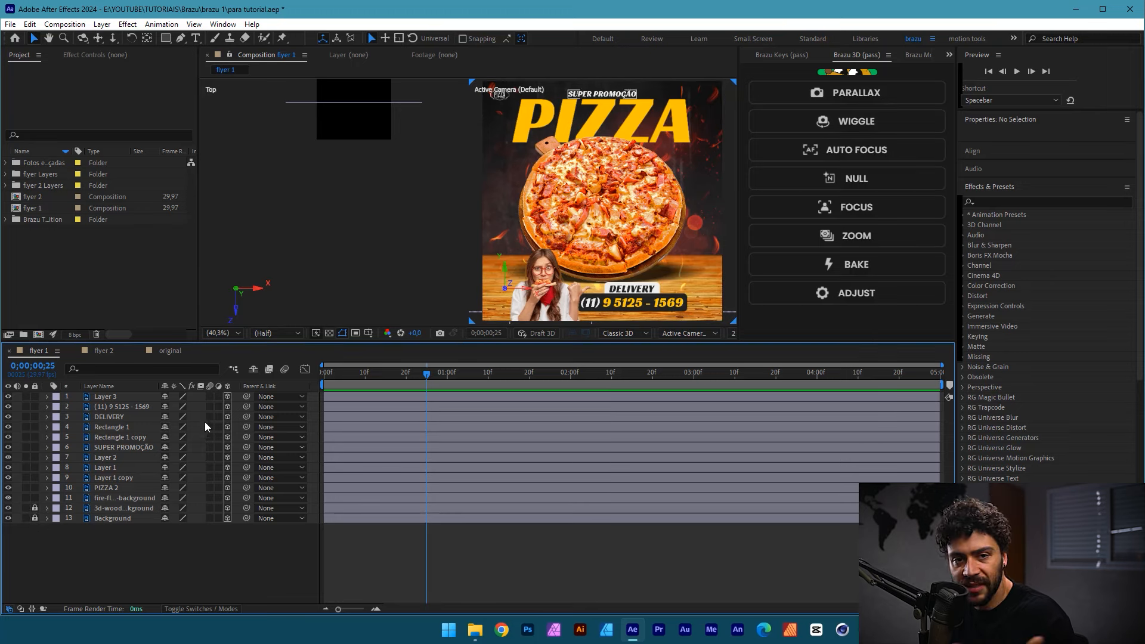
click(118, 408)
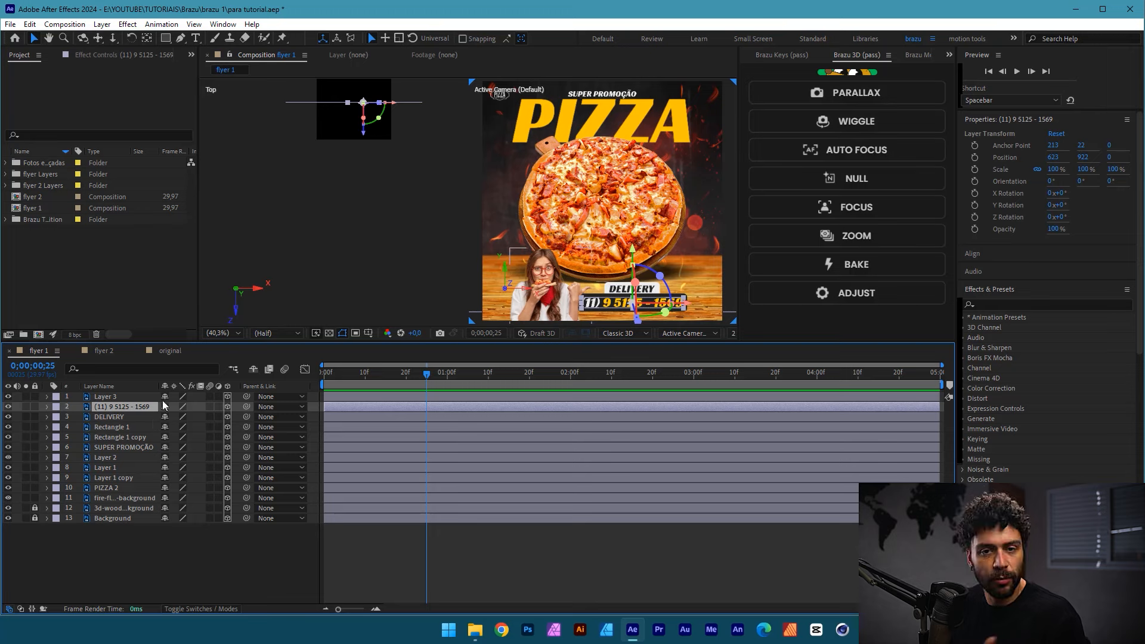
click(180, 540)
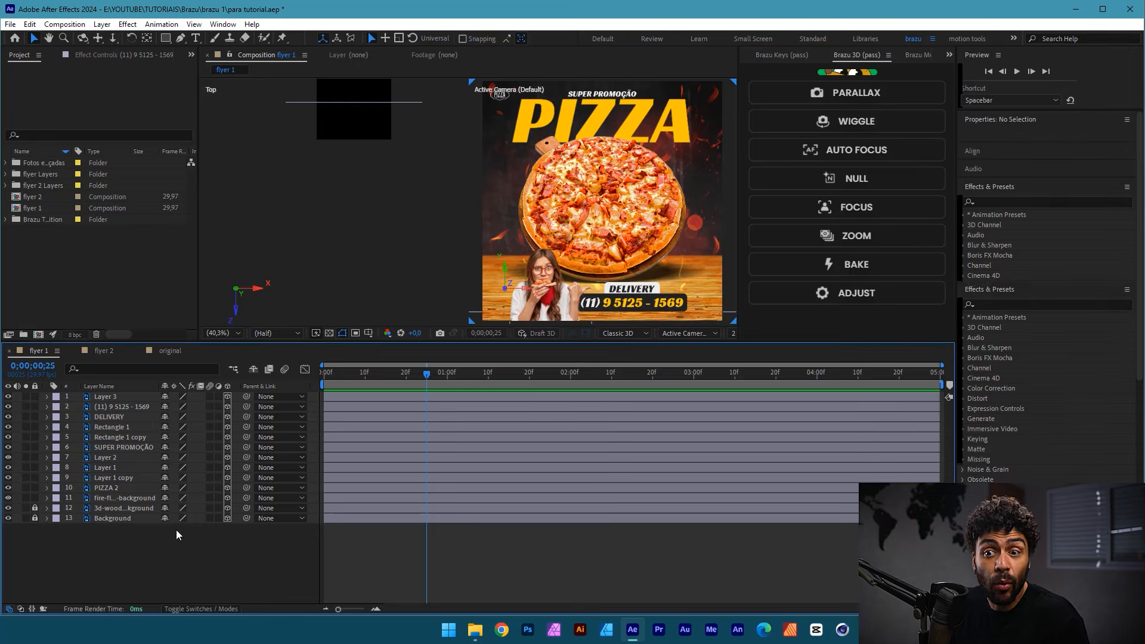
- Select all unlocked layers and apply the Brazu 3D Parallax function to create the camera rig
key(ctrl+a)
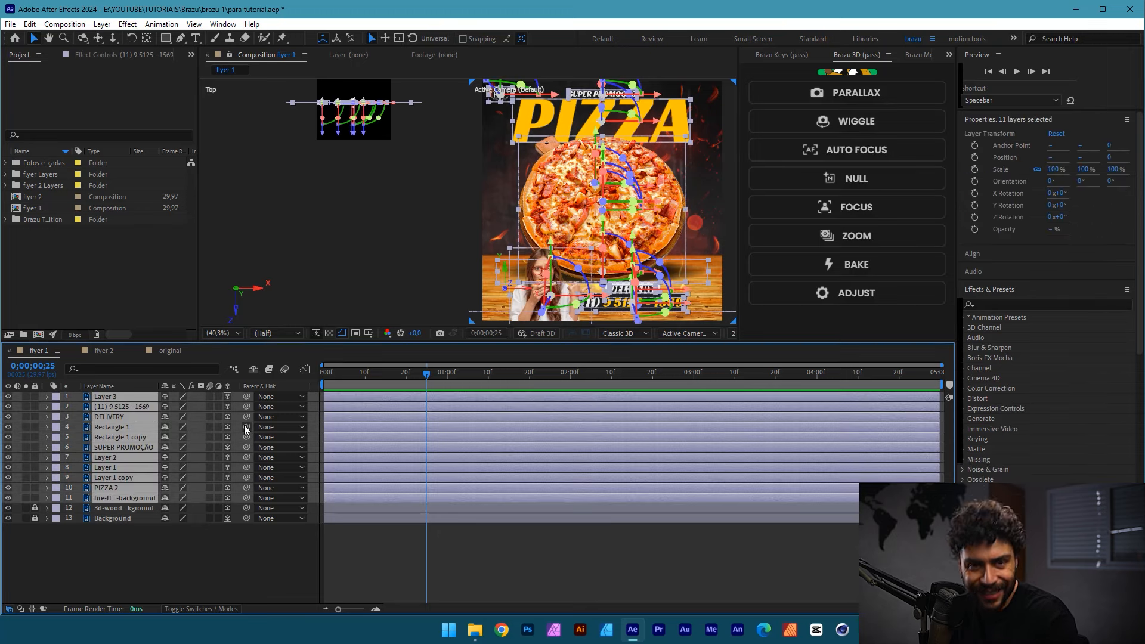
mouse_move(738, 269)
mouse_down()
mouse_move(868, 51)
mouse_move(853, 70)
mouse_up()
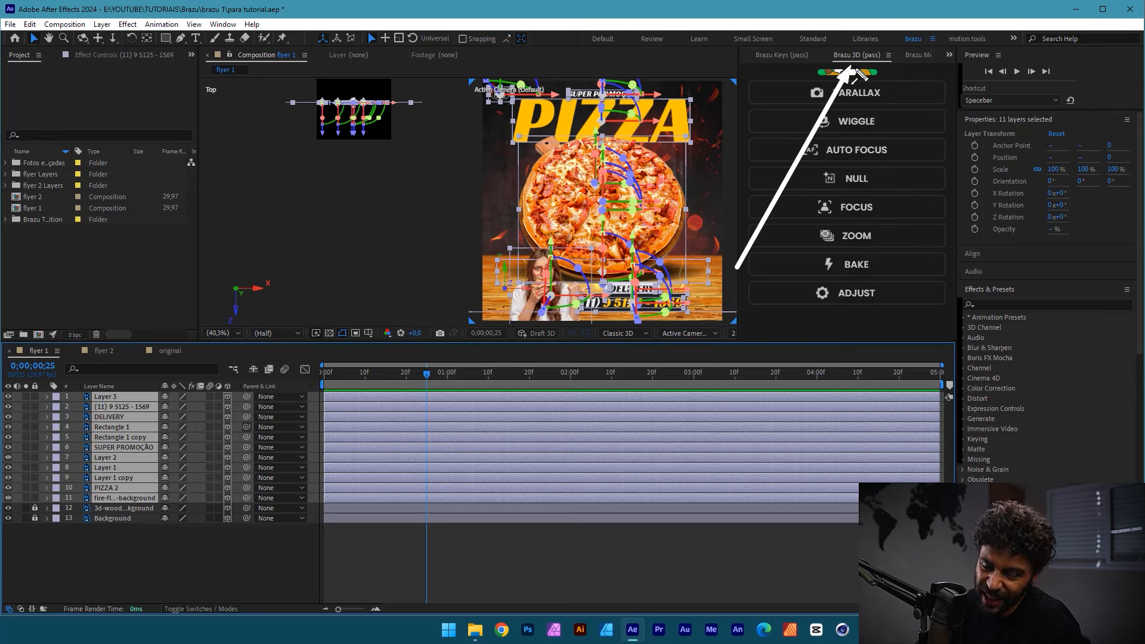
key(Escape)
click(856, 93)
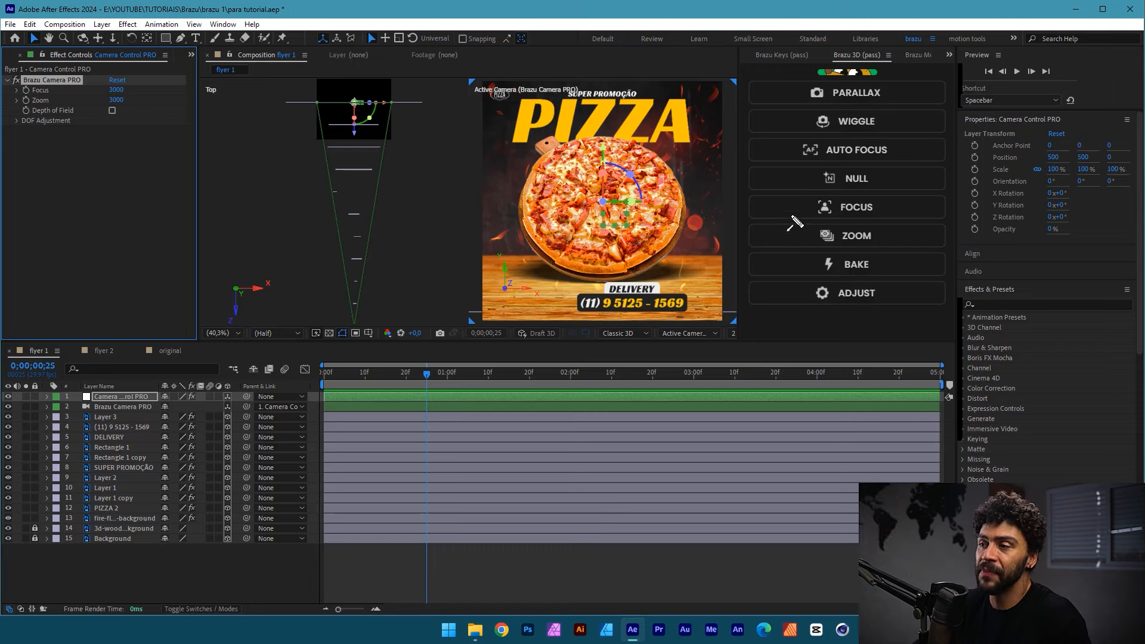
- Add a Brazu 3D Null linked to the camera control and reveal its Position property
click(852, 187)
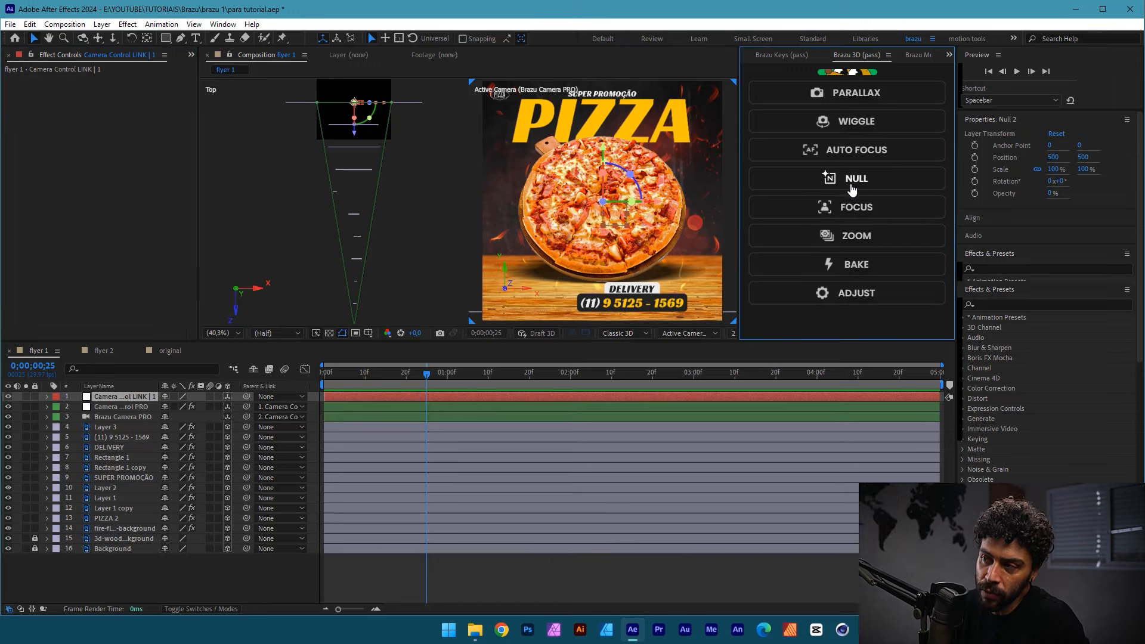
key(p)
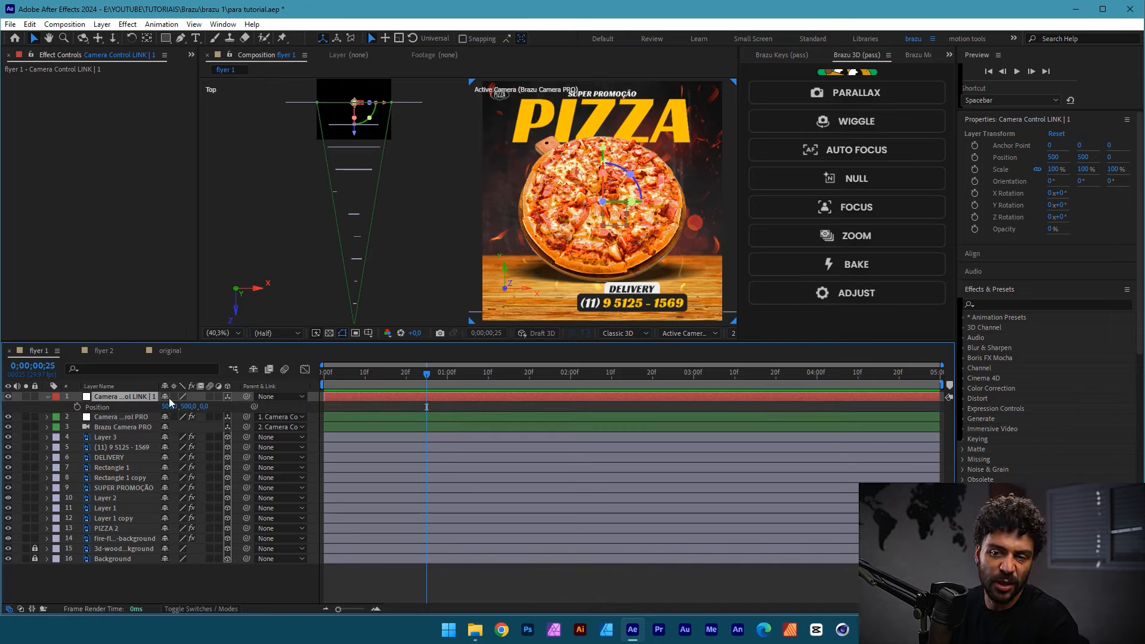
- Try shifting the Camera Control LINK null's Position and undo the change
click(209, 406)
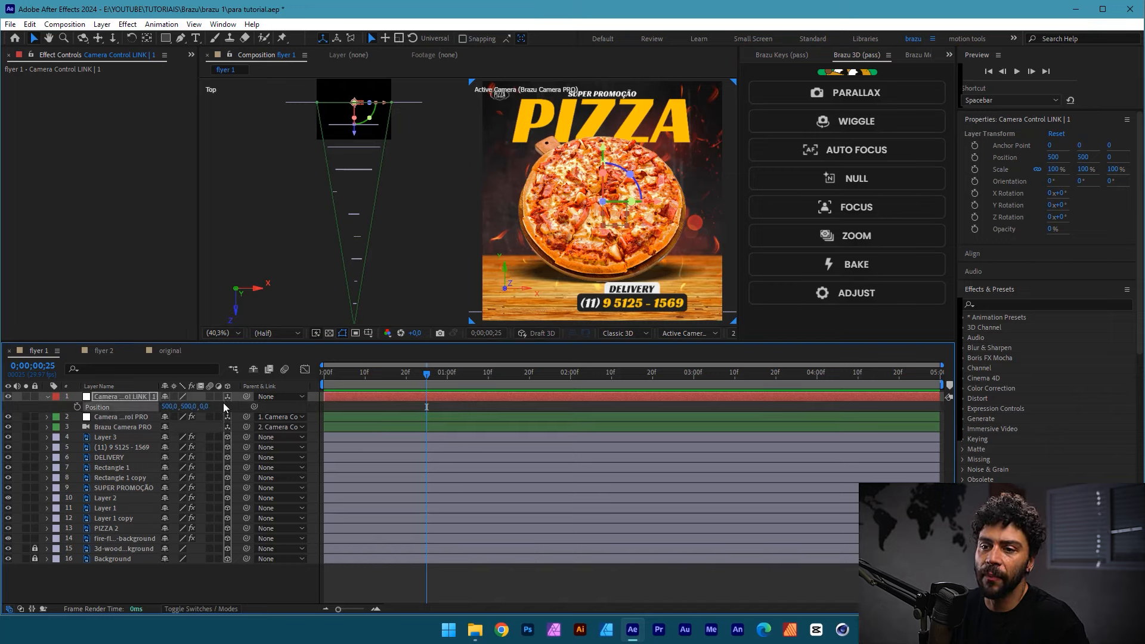
mouse_move(192, 407)
mouse_down()
mouse_move(174, 407)
mouse_move(253, 408)
mouse_move(190, 409)
mouse_move(250, 408)
mouse_move(221, 407)
mouse_move(233, 409)
mouse_up()
key(ctrl+z)
- Select the Camera Control PRO layer to show its camera effect settings
mouse_move(190, 346)
mouse_down()
mouse_move(109, 425)
mouse_move(116, 417)
mouse_up()
click(111, 416)
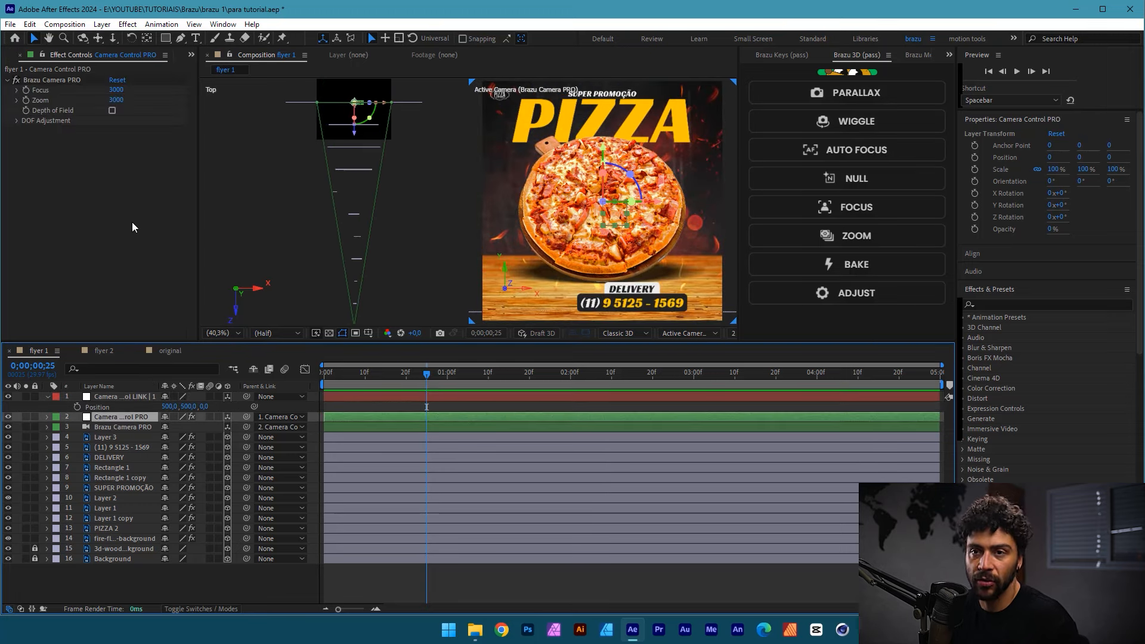
mouse_move(133, 229)
mouse_down()
mouse_move(55, 95)
mouse_move(127, 96)
mouse_move(176, 117)
mouse_up()
key(ctrl+z)
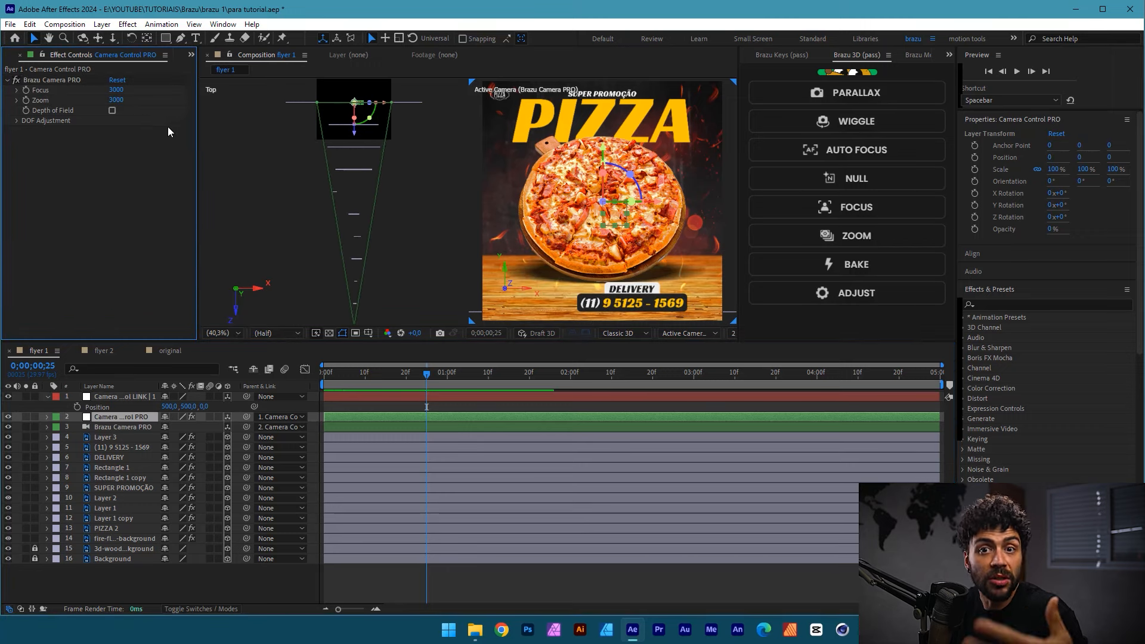
drag(215, 124, 122, 89)
drag(206, 104, 116, 117)
key(Escape)
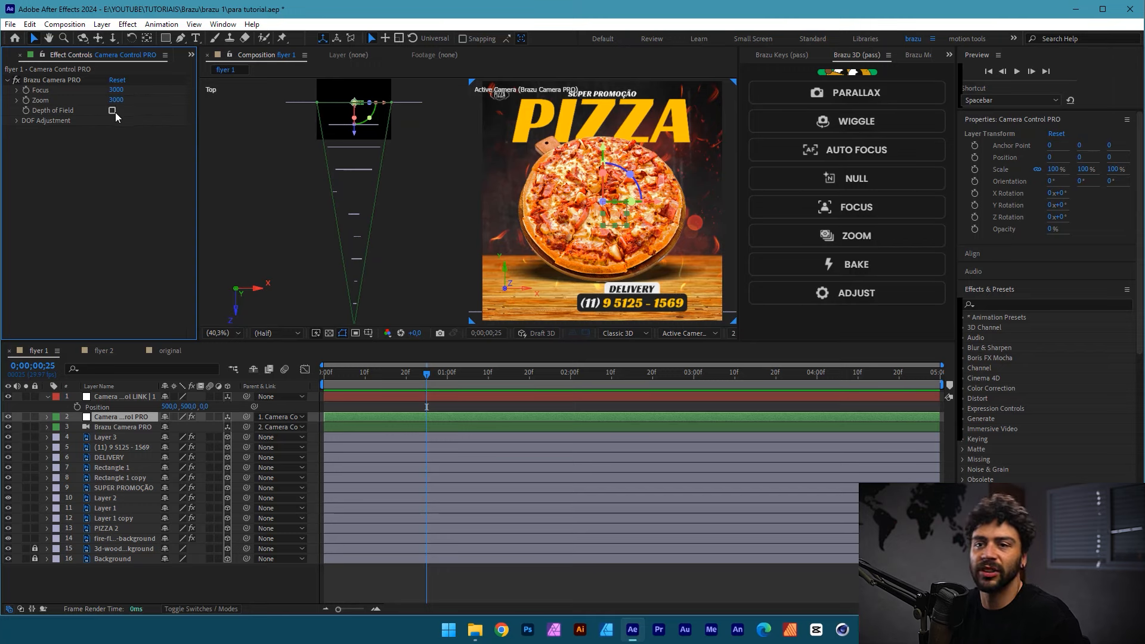
- Enable Depth of Field on the Brazu Camera PRO effect, set Focus to 1920 and expand DOF Adjustment
click(112, 111)
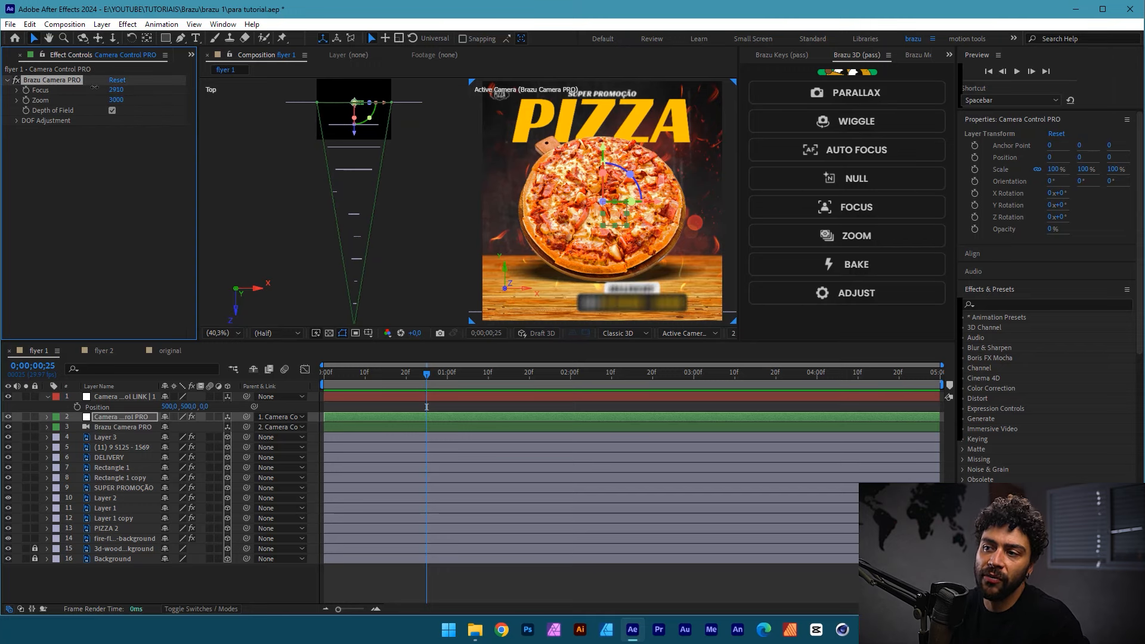
drag(94, 87, 117, 80)
drag(249, 90, 124, 109)
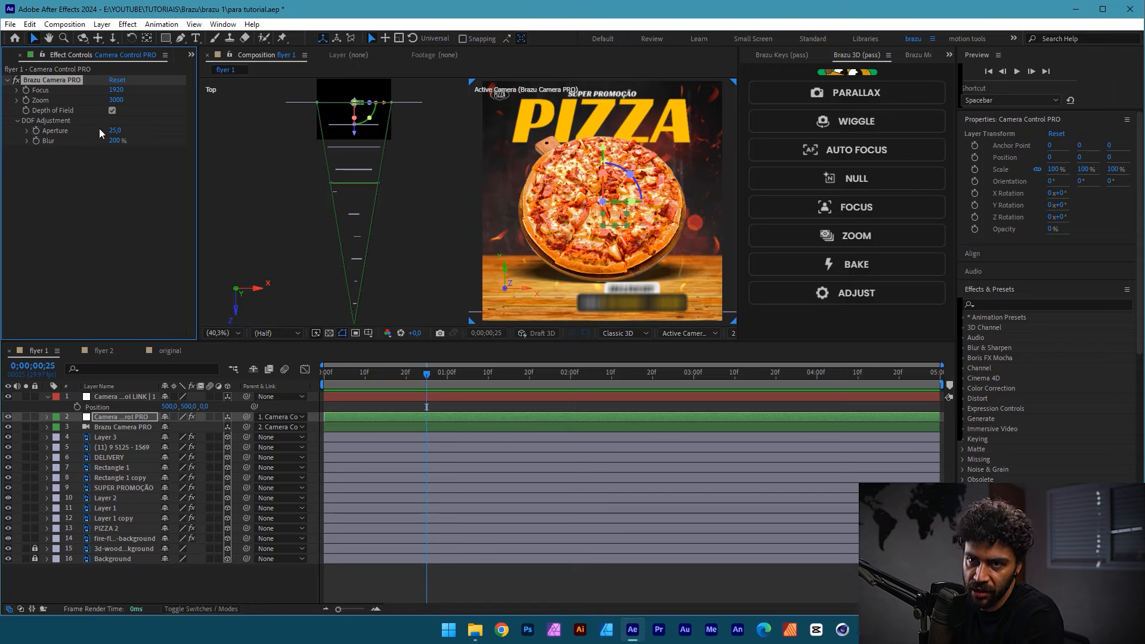
- Set the depth of field Aperture to 10 and Blur to 50%
click(115, 130)
text(10)
key(Return)
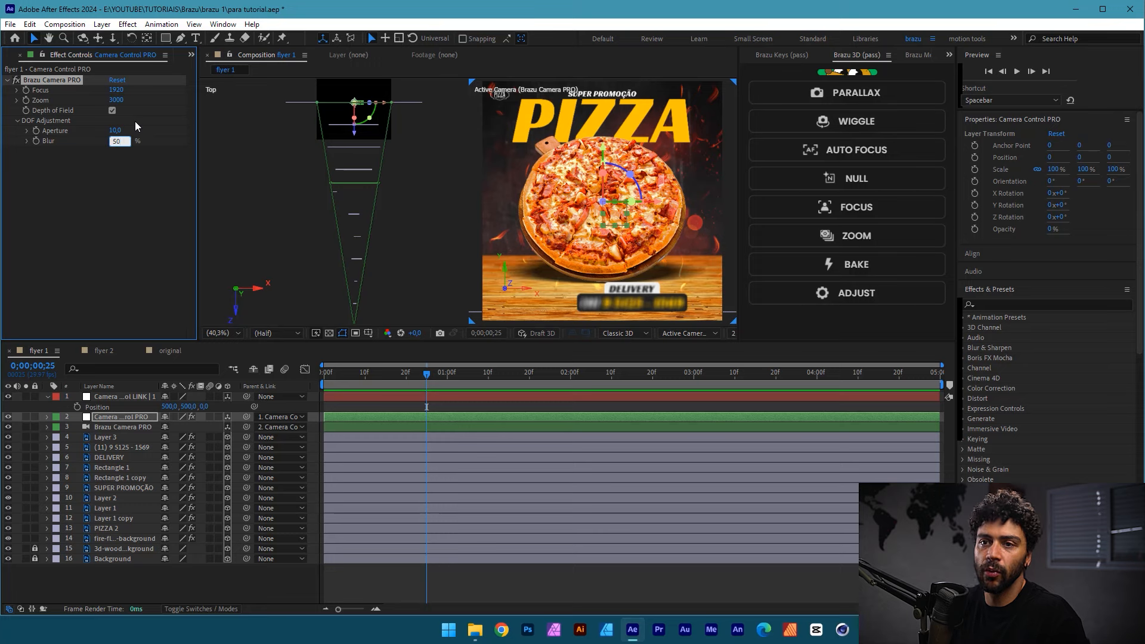
key(Return)
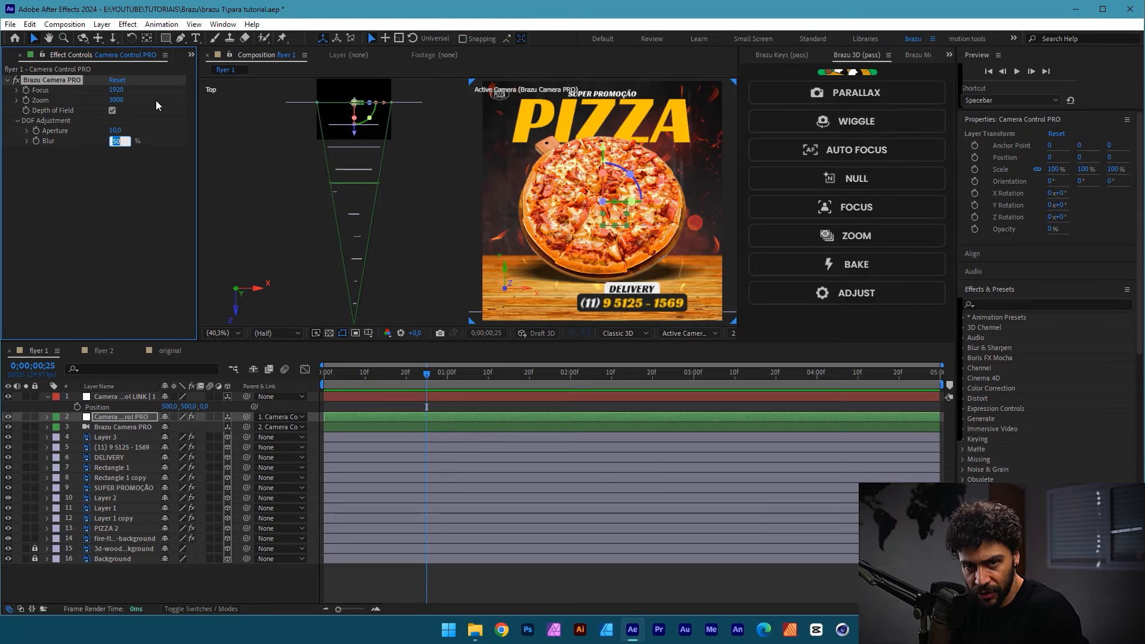
key(BackSpace)
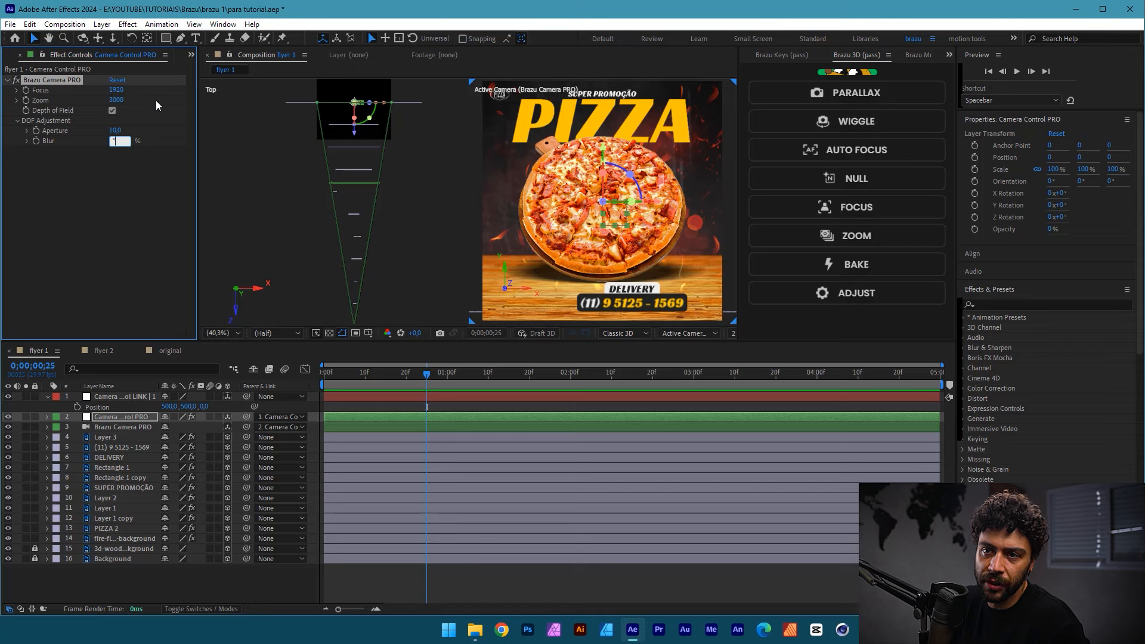
key(Return)
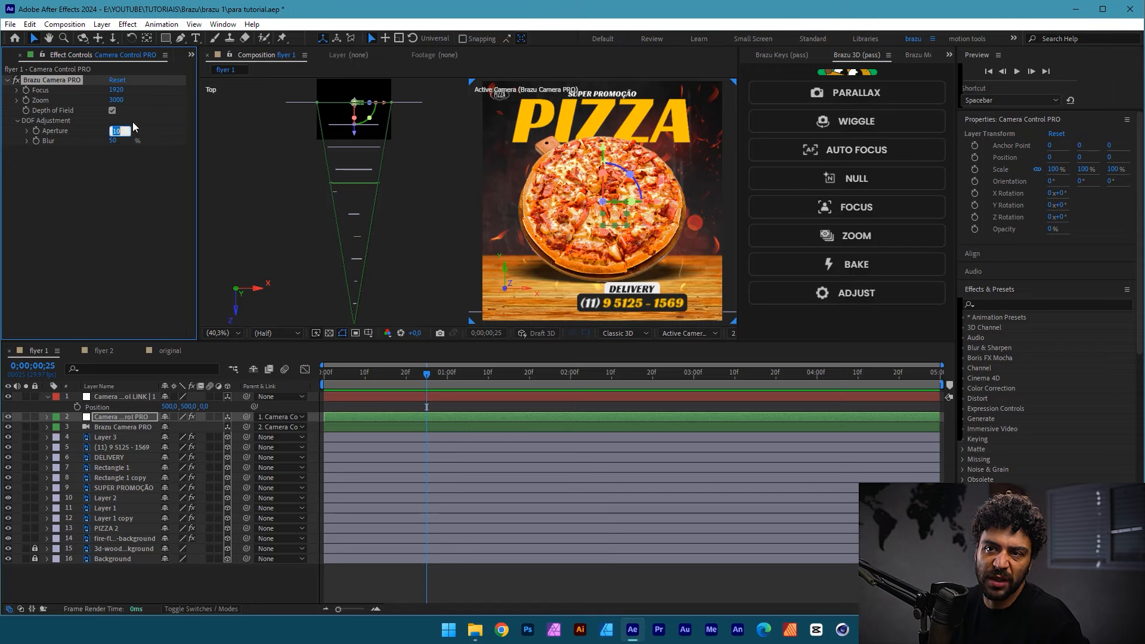
- Set the depth of field Aperture to 25 and the camera's Focus to 3900
text(2)
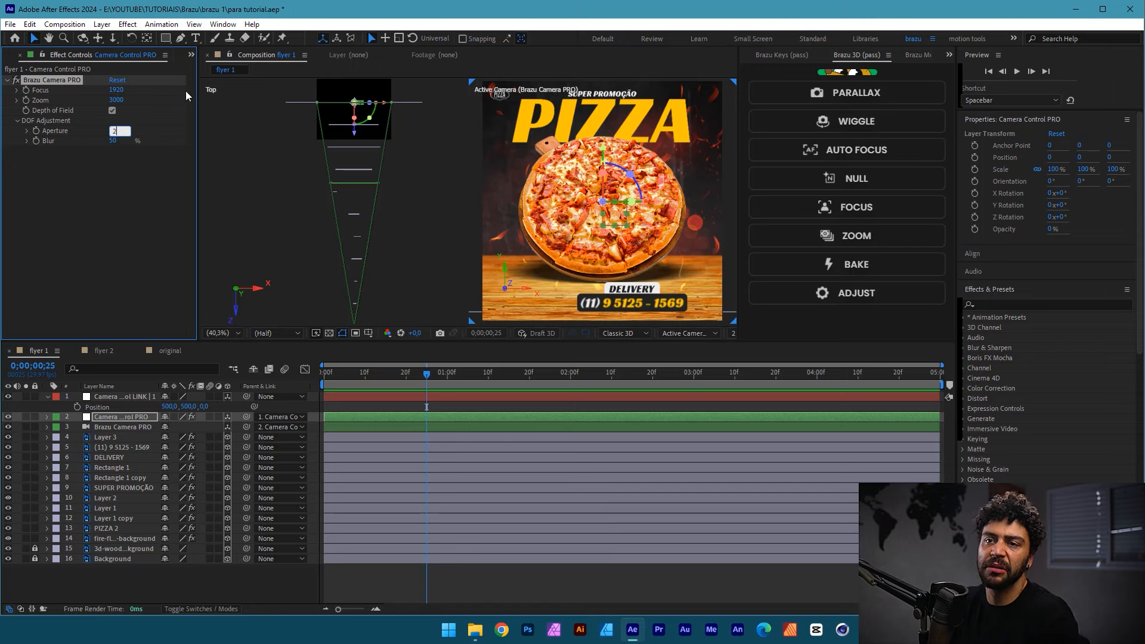
text(05)
key(Return)
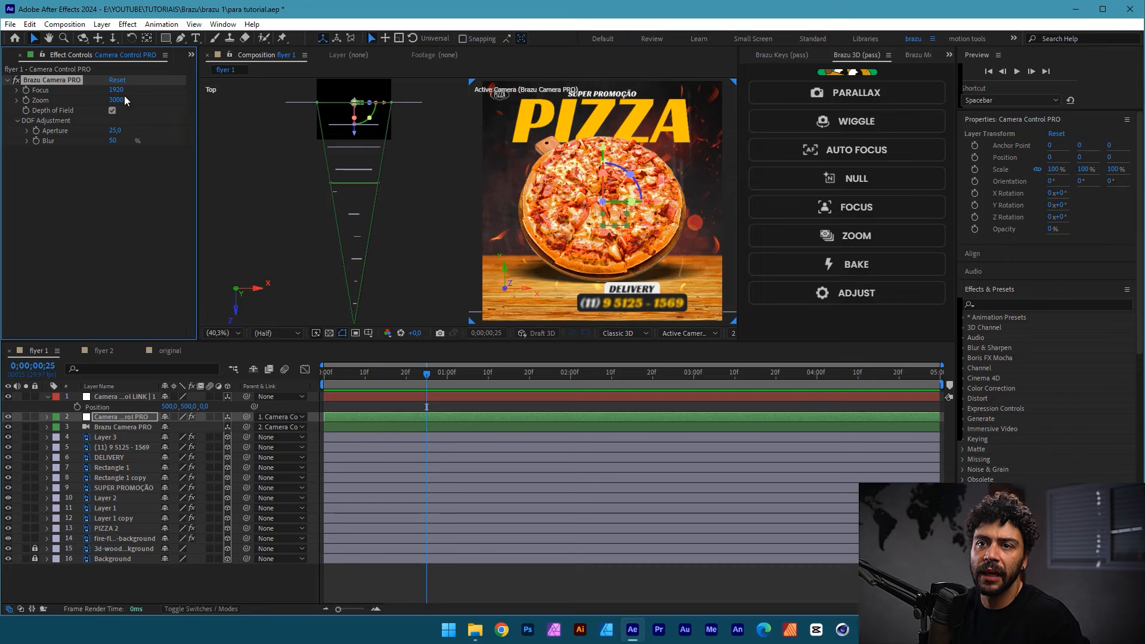
mouse_move(117, 90)
mouse_down()
mouse_move(139, 88)
mouse_move(127, 88)
mouse_up()
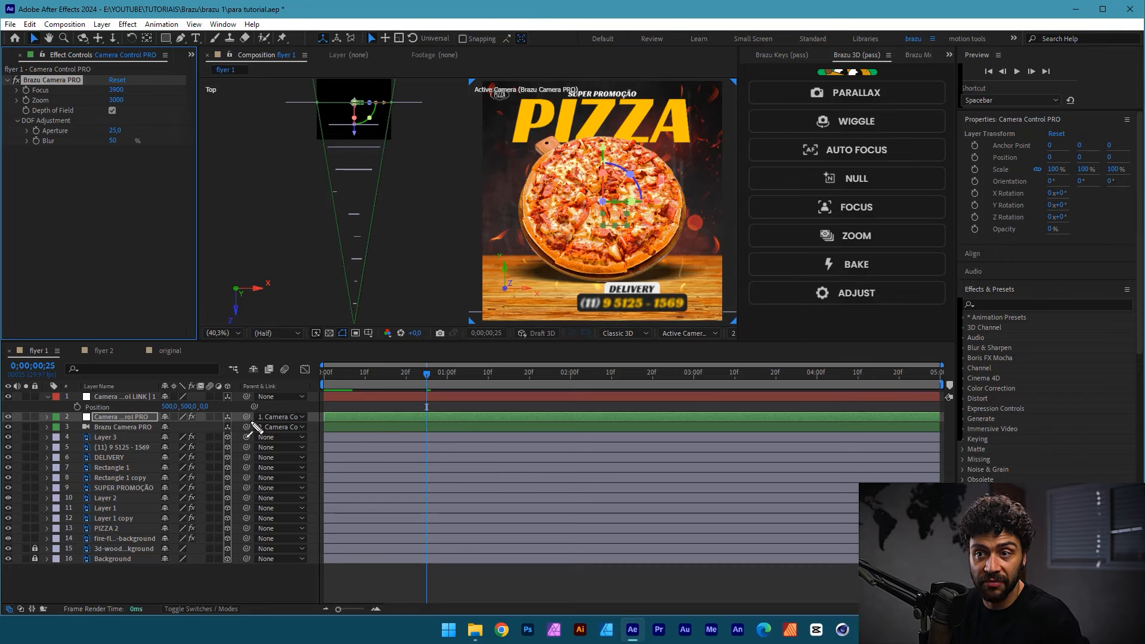
- Set the camera's Focus to 4240
mouse_move(257, 426)
mouse_down()
mouse_move(235, 115)
mouse_move(454, 112)
mouse_move(203, 140)
mouse_move(212, 99)
mouse_move(522, 112)
mouse_move(350, 128)
mouse_move(371, 143)
mouse_move(122, 90)
mouse_up()
drag(111, 90, 126, 90)
click(335, 146)
scroll(377, 191, down, 6)
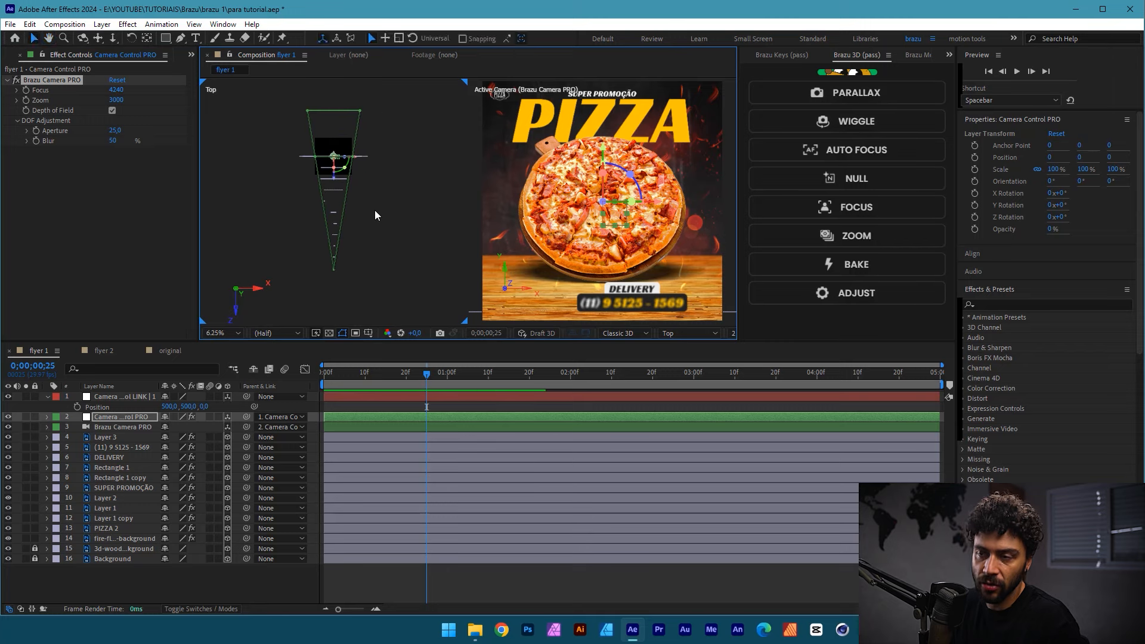
click(166, 92)
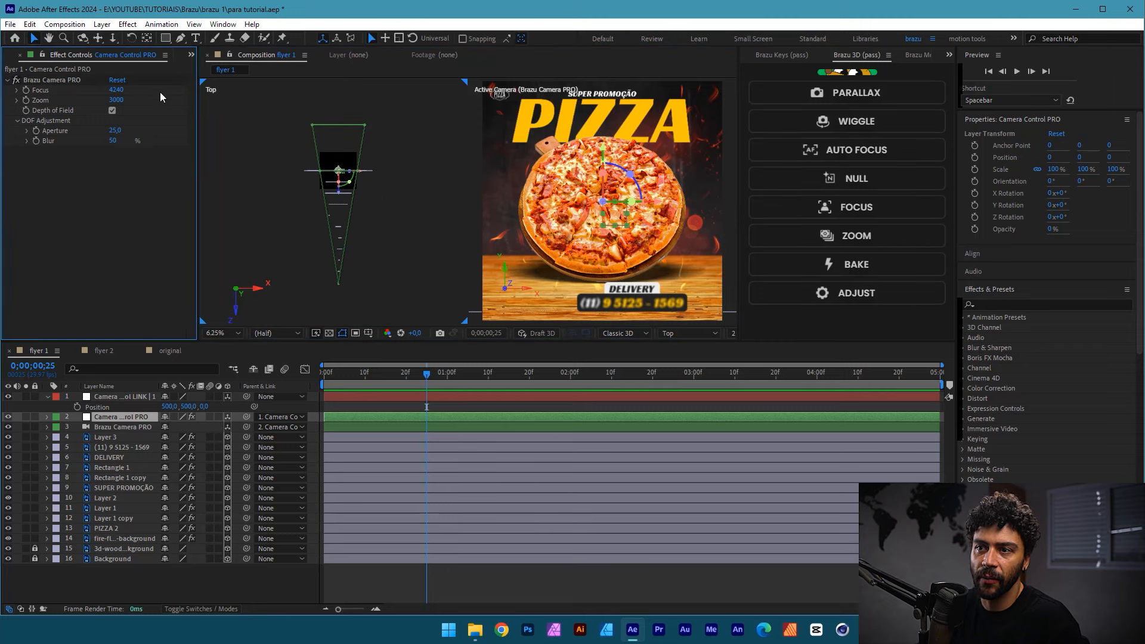
- Set the camera's Focus to 1010 and turn off Depth of Field
drag(115, 90, 20, 113)
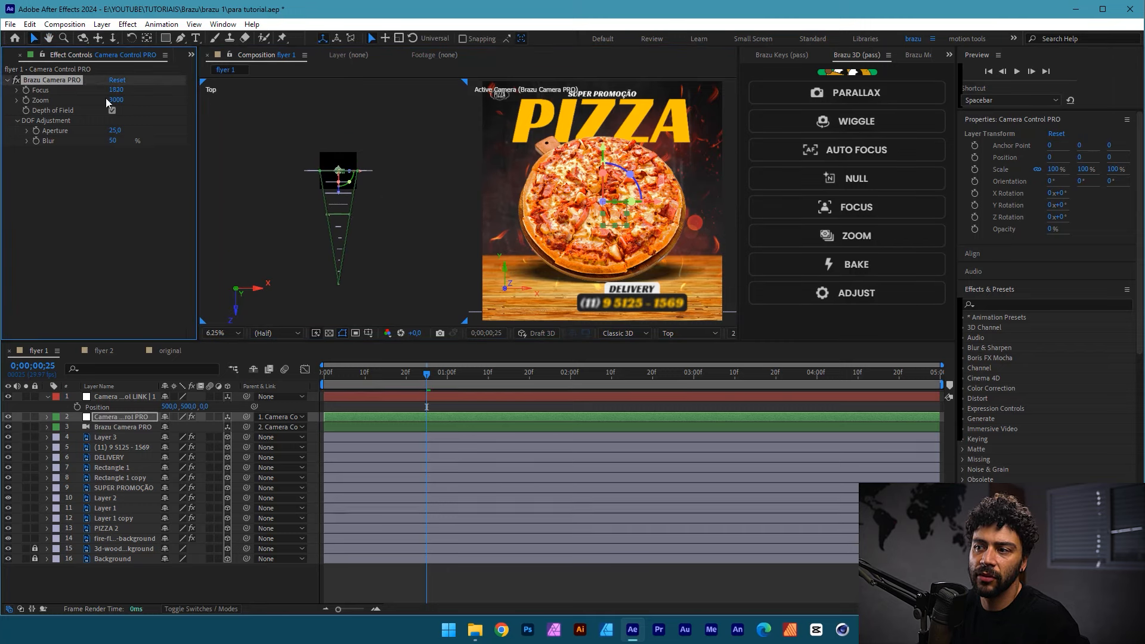
drag(116, 90, 82, 91)
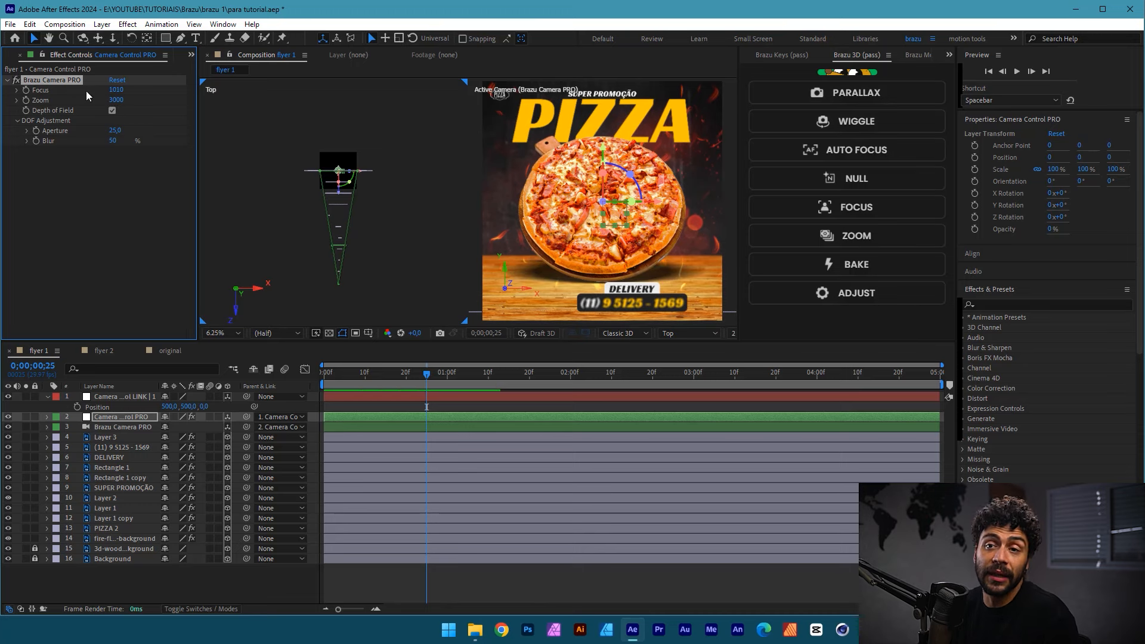
click(112, 111)
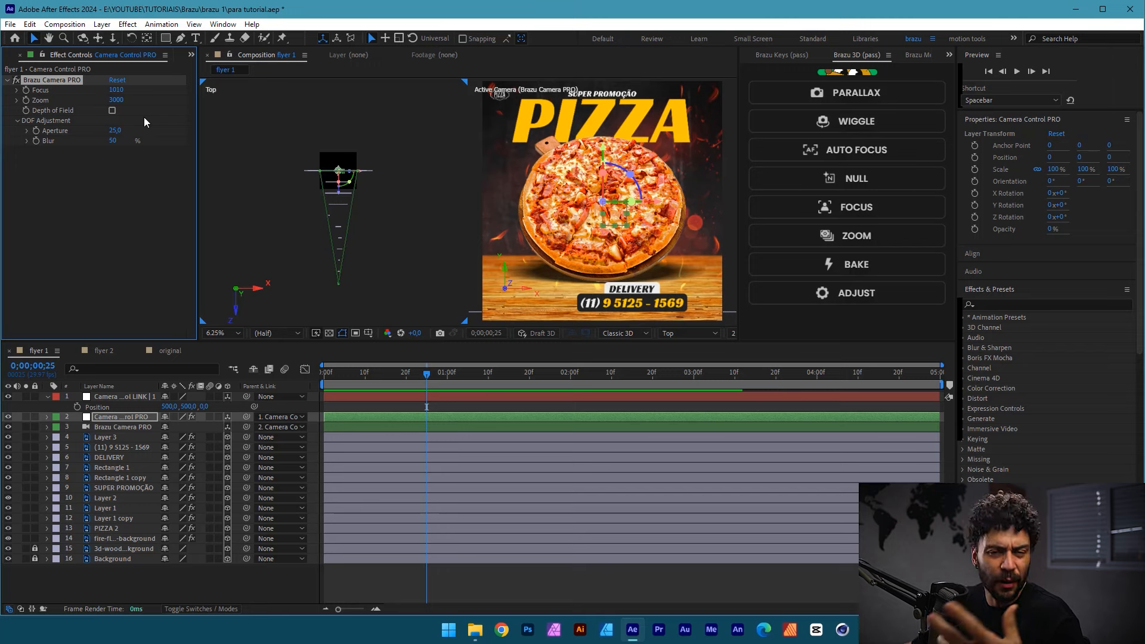
- Add a Position keyframe to the Camera Control LINK | 1 layer at 0;00;03;00
click(116, 397)
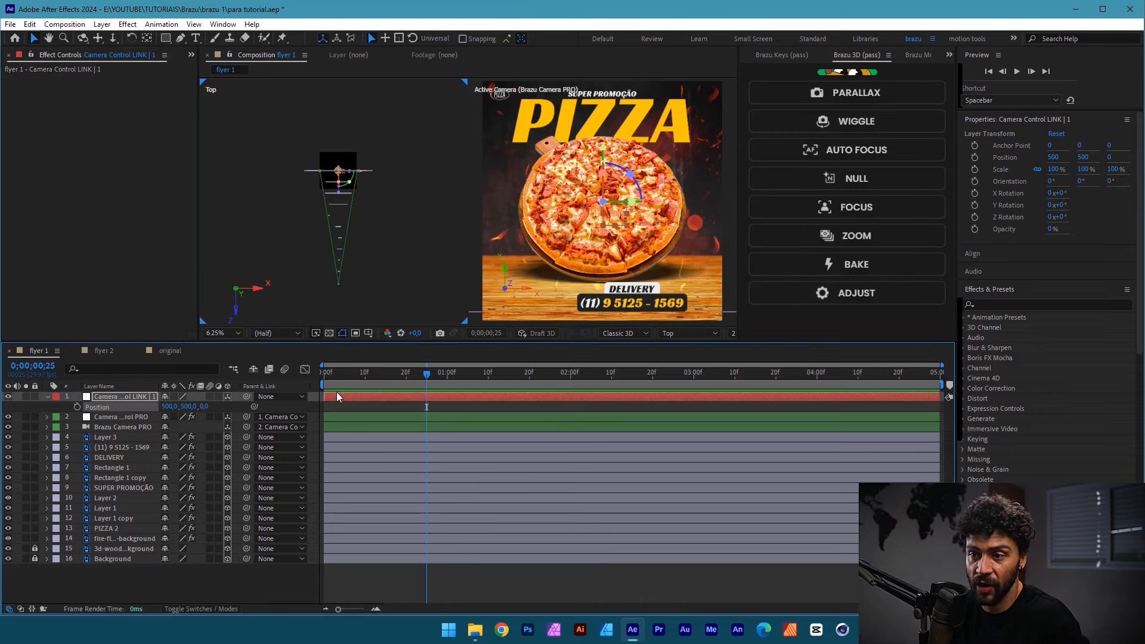
drag(421, 374, 696, 388)
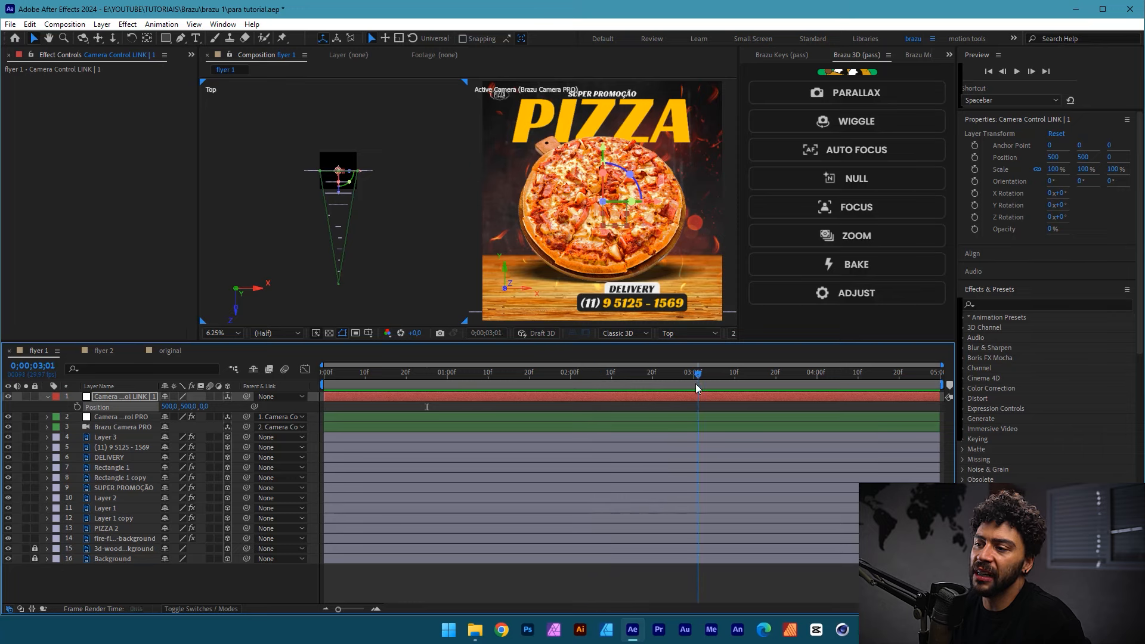
click(77, 405)
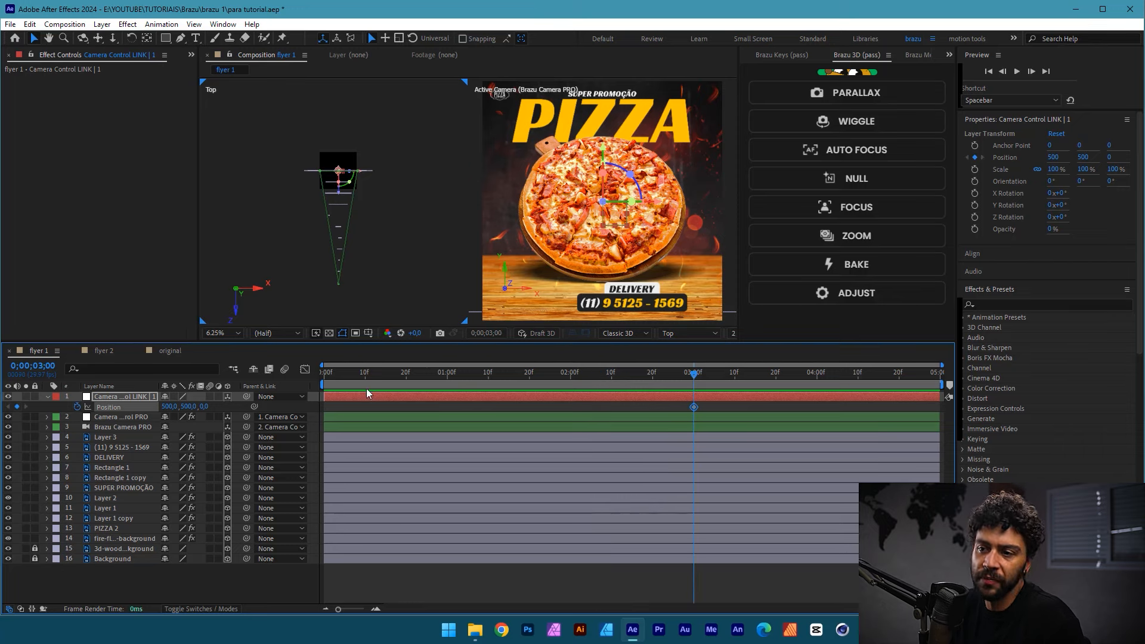
- At the start of the timeline, set the Camera Control LINK | 1 layer's Position to 500, 190, 2600
key(Home)
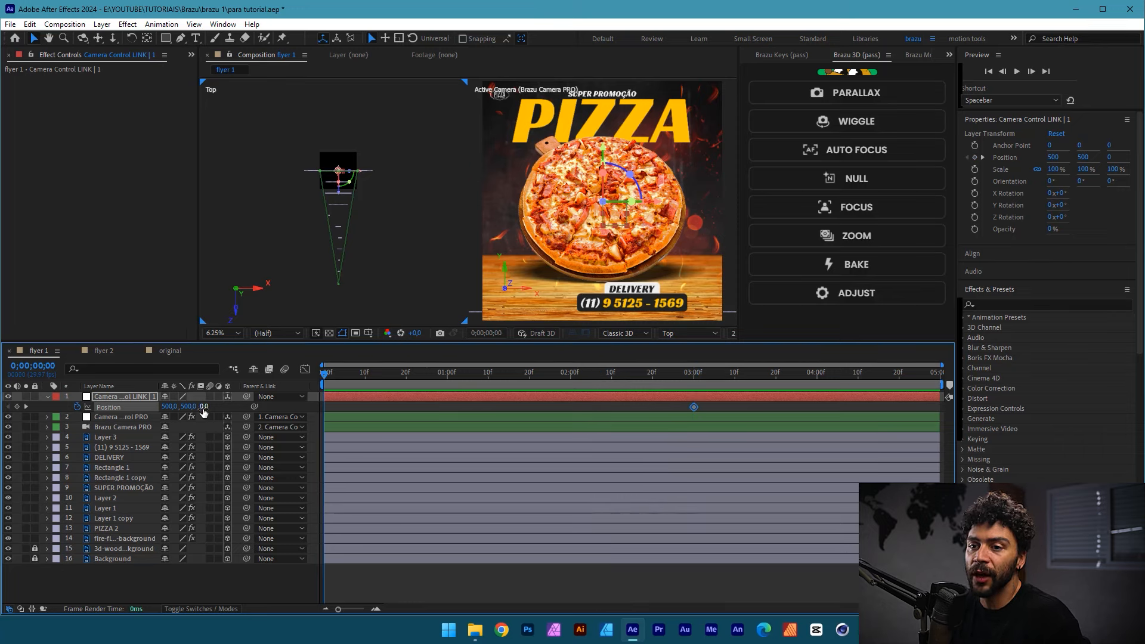
drag(203, 412, 275, 403)
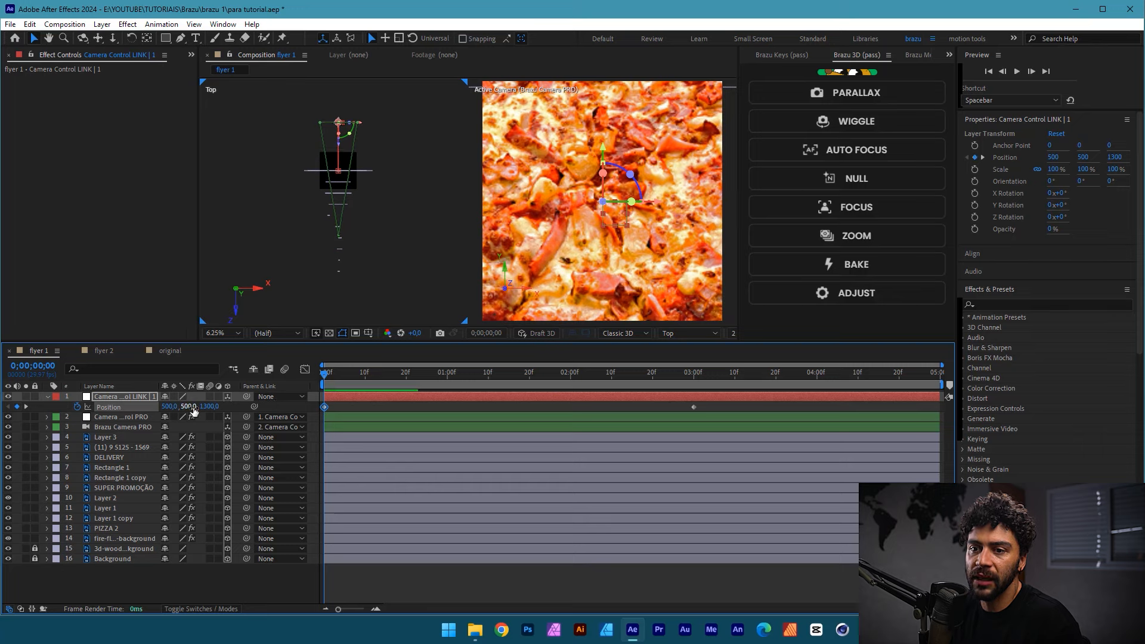
drag(188, 406, 386, 401)
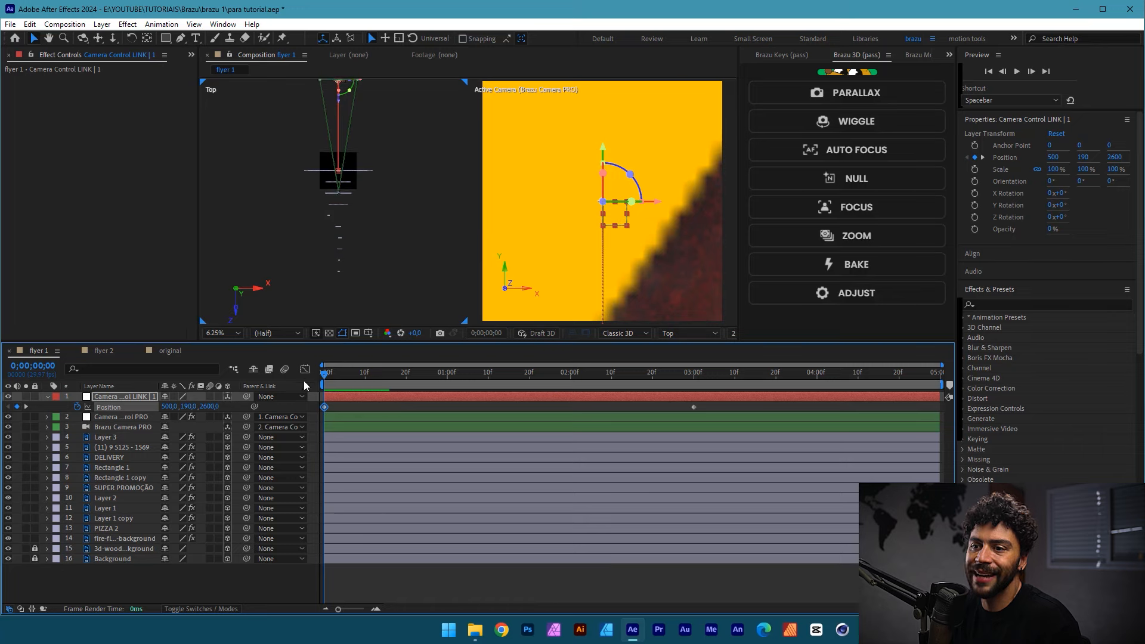
- Play back the camera's Position animation and return the playhead to about 3 seconds
key(space)
click(363, 408)
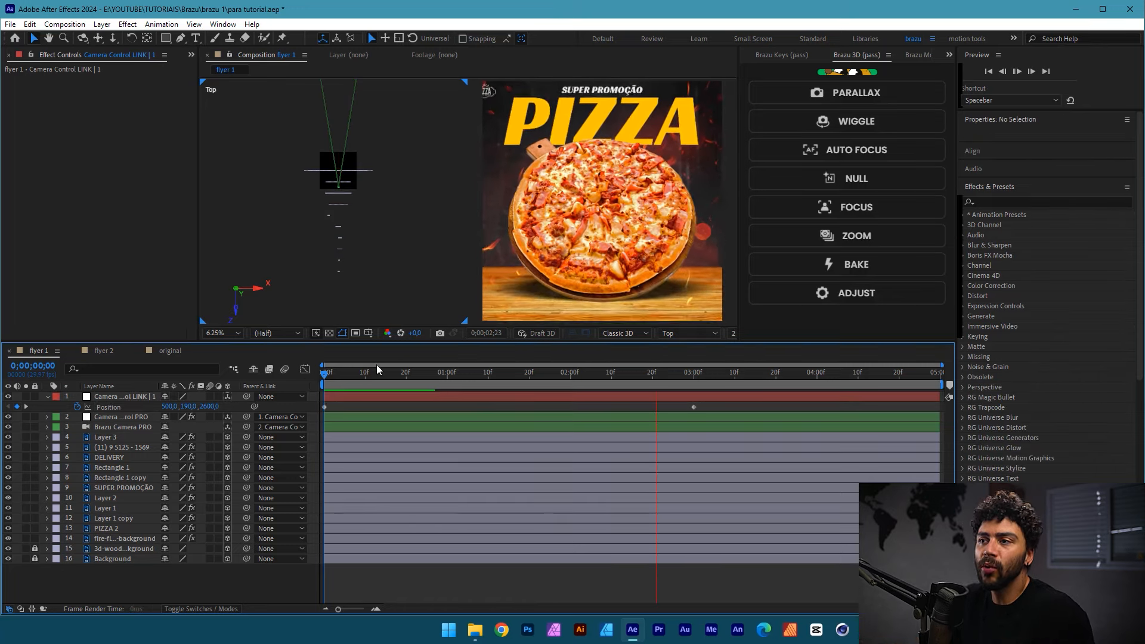
key(space)
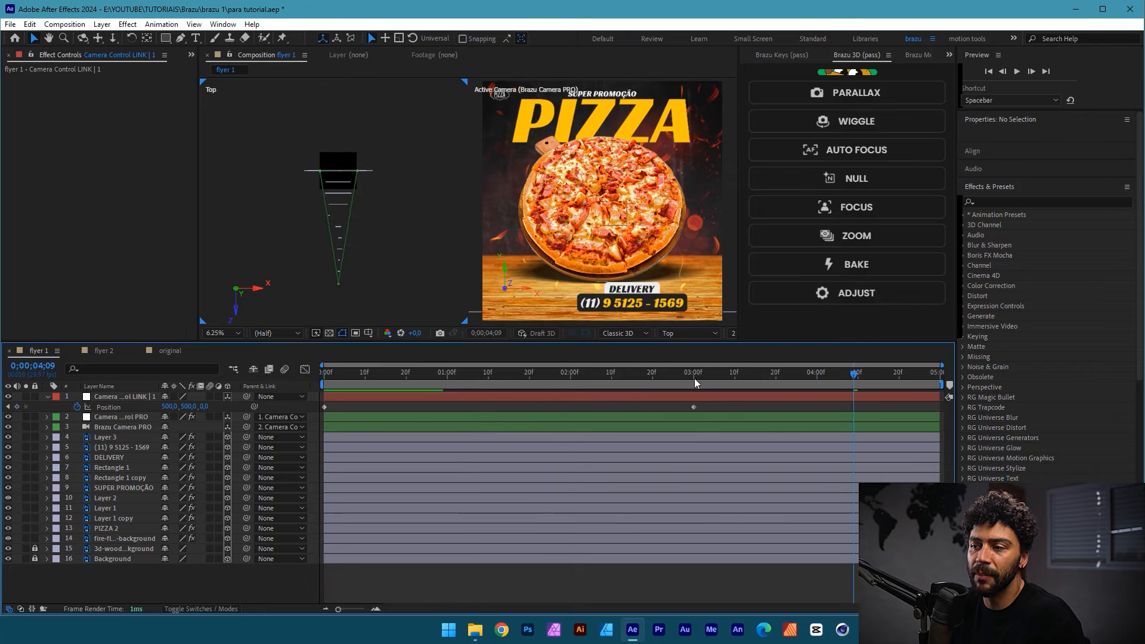
click(694, 378)
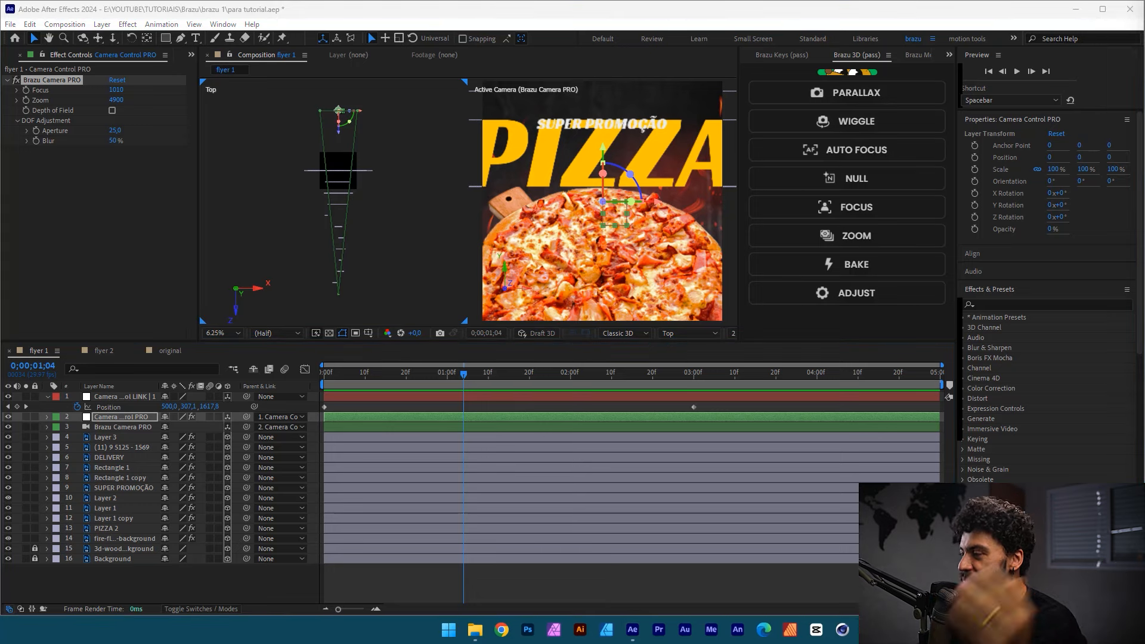
- Add the Brazu Wiggle to the Camera Control PRO layer and preview the animation from the start
drag(371, 377, 574, 364)
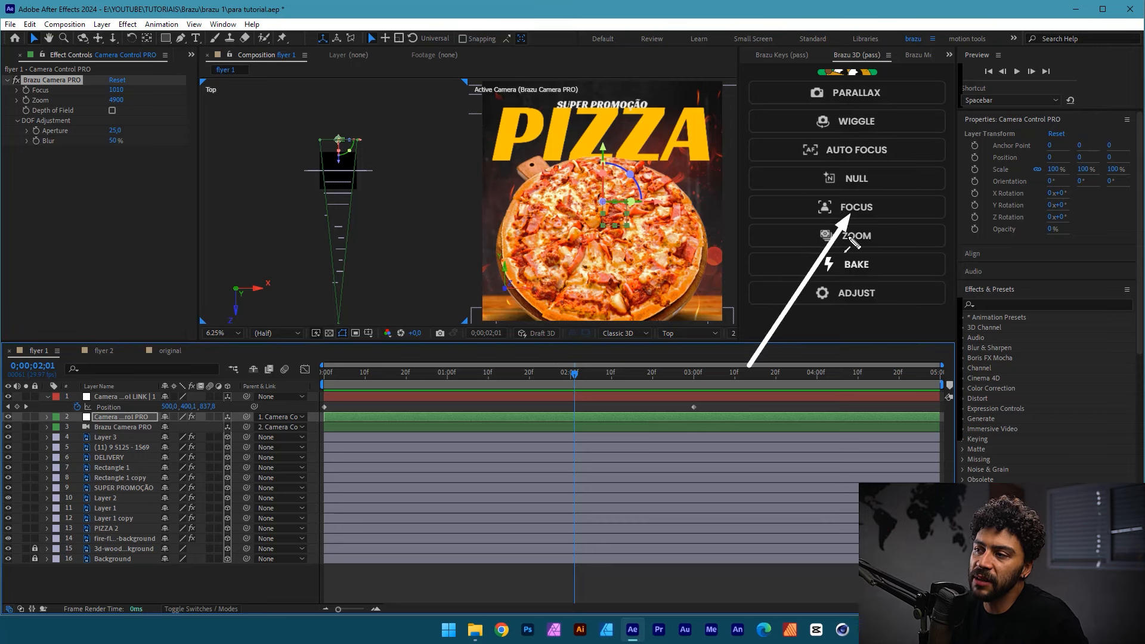
click(858, 125)
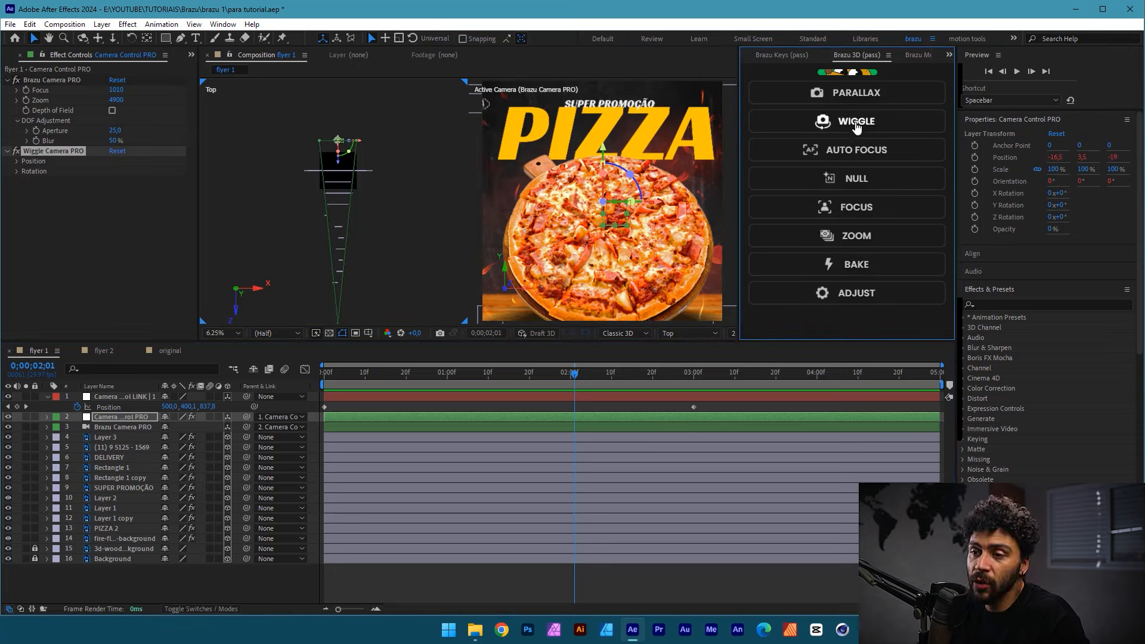
key(Home)
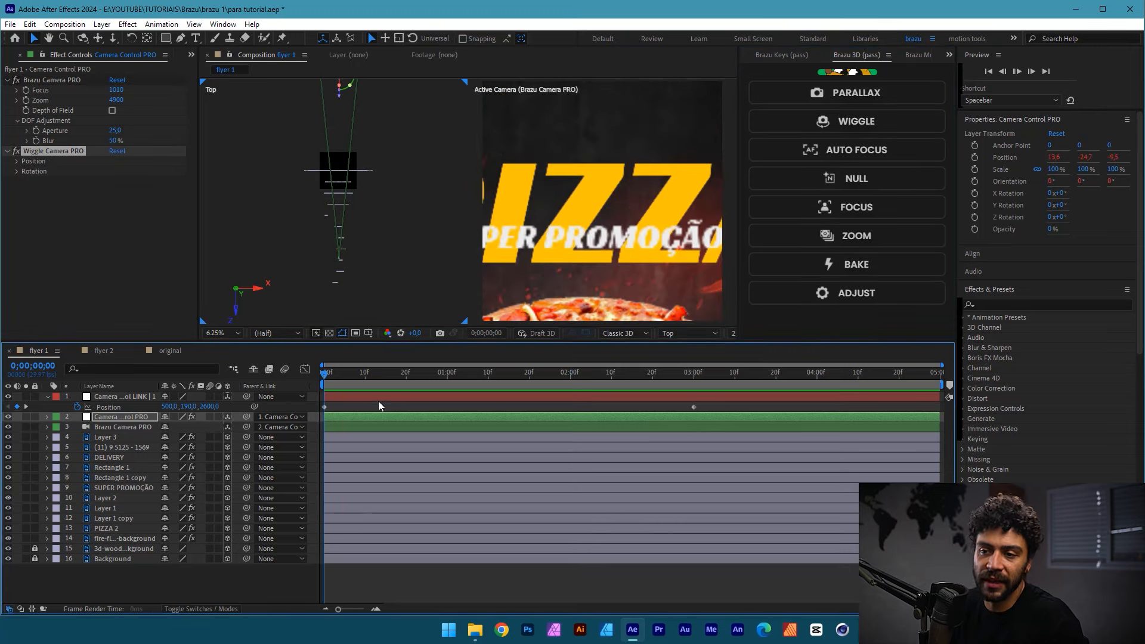
key(space)
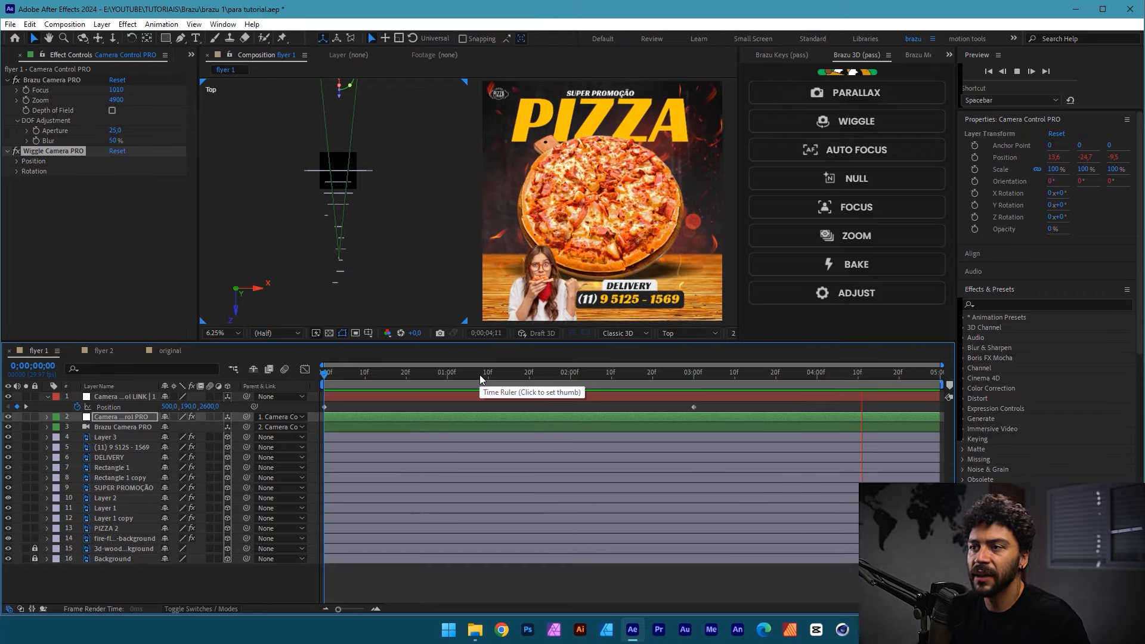
click(655, 373)
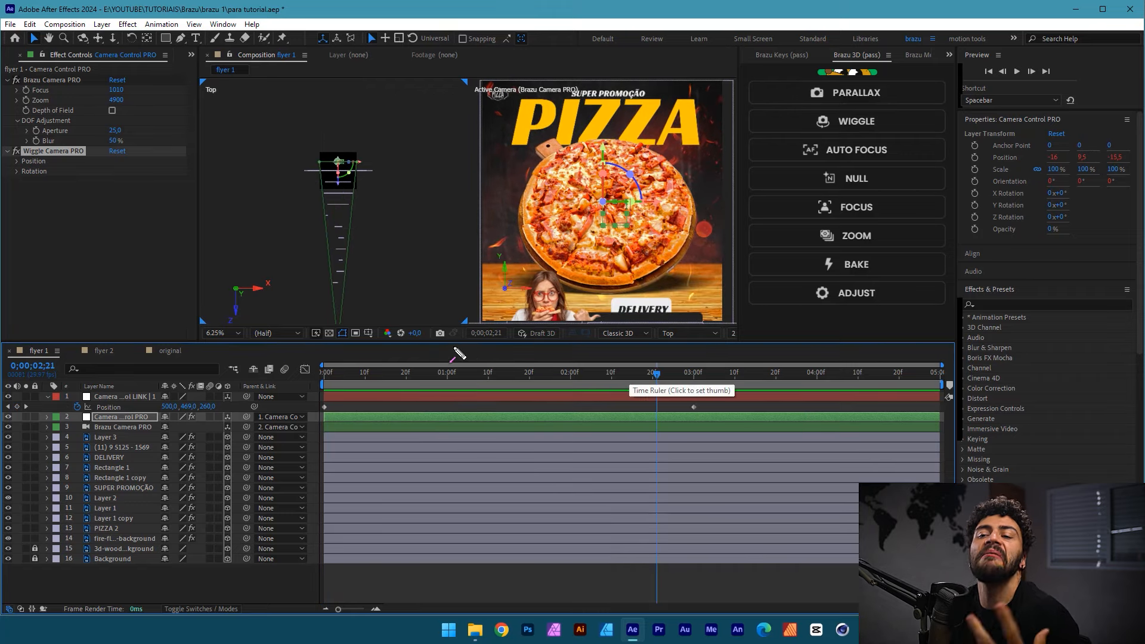
- Select the Camera Control PRO layer and expand the Position and Rotation settings of its Wiggle Camera PRO effect
drag(192, 292, 109, 417)
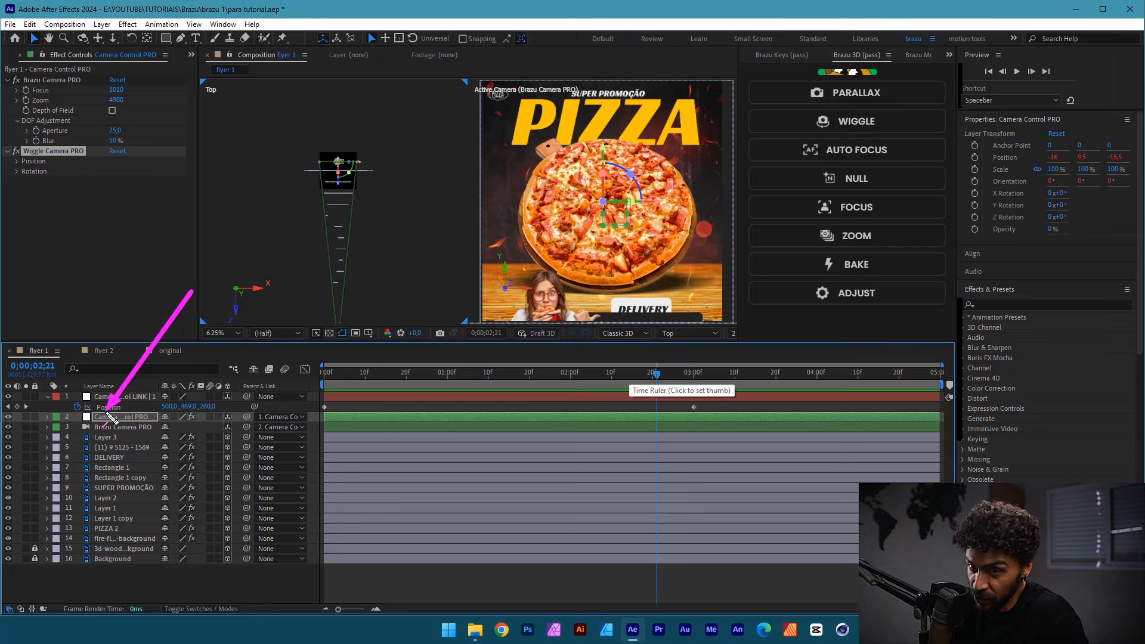
key(Escape)
click(108, 416)
mouse_move(231, 103)
mouse_down()
mouse_move(55, 76)
mouse_move(79, 80)
mouse_move(59, 79)
mouse_move(51, 156)
mouse_move(56, 148)
mouse_move(43, 147)
mouse_move(58, 154)
mouse_move(33, 157)
mouse_up()
key(Escape)
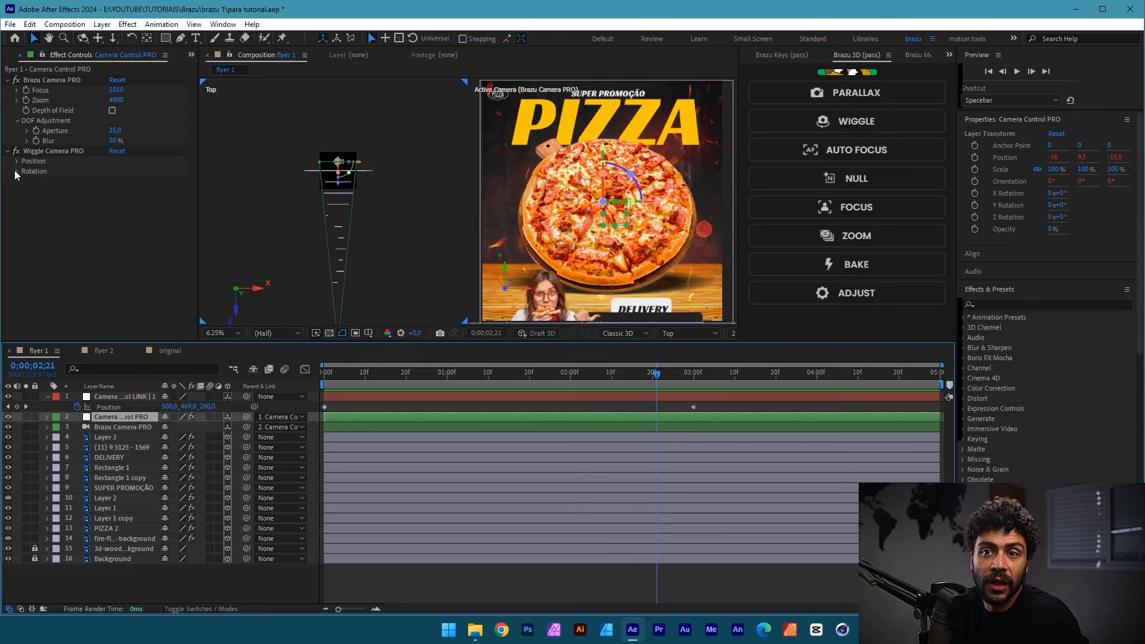
click(16, 170)
click(17, 160)
click(19, 232)
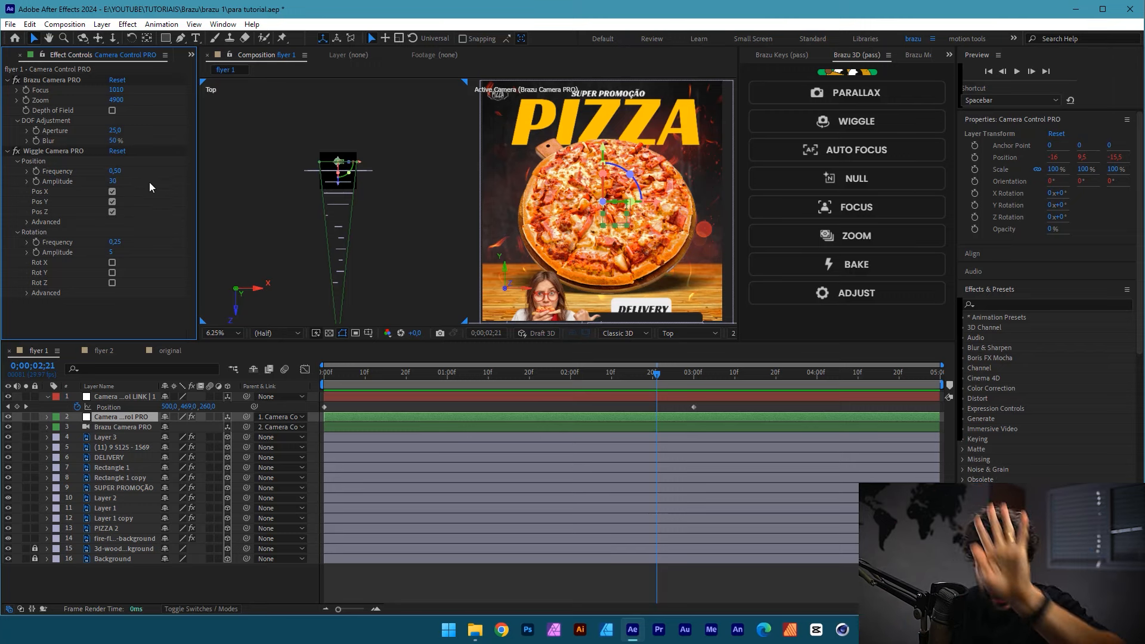
- Try a Position Amplitude of 150 on the Wiggle Camera PRO effect, scrub the timeline and undo the change
click(153, 149)
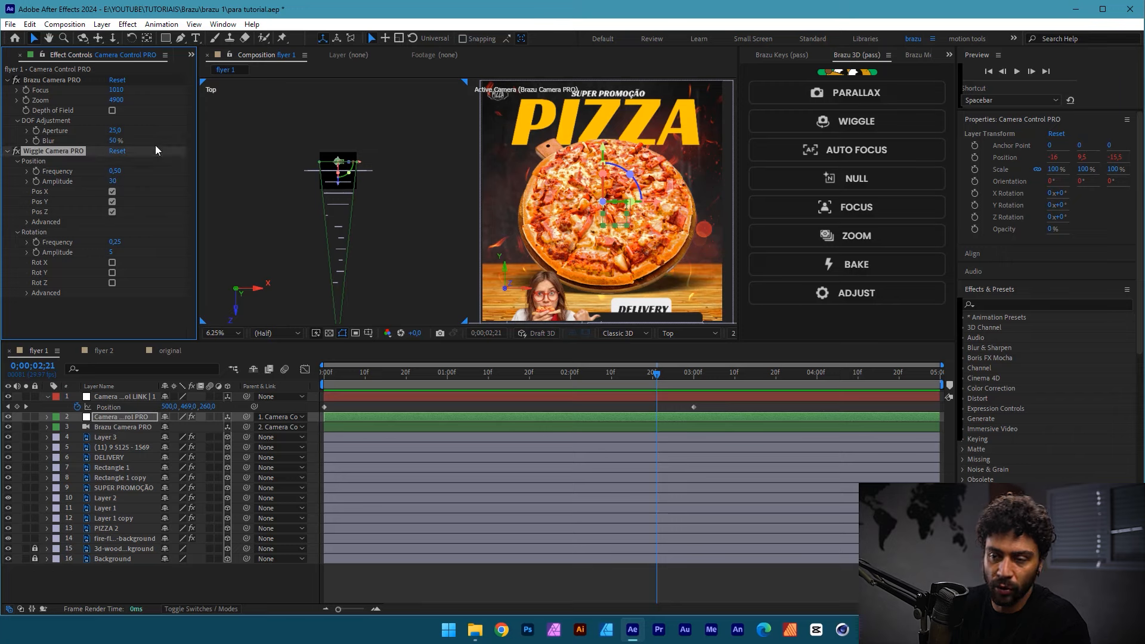
click(114, 181)
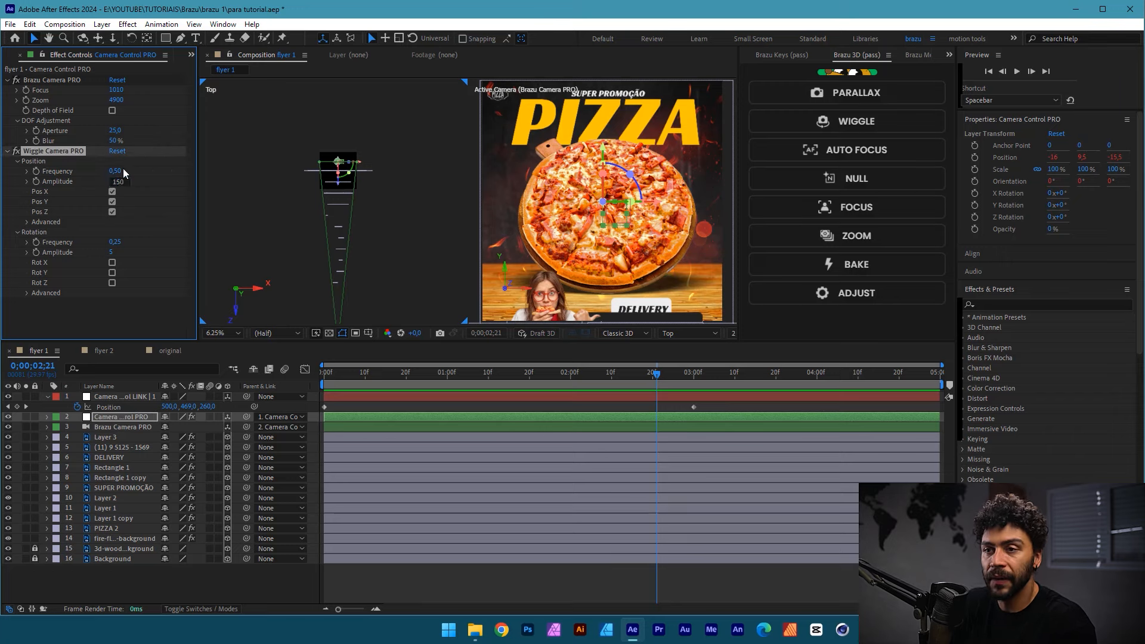
key(Return)
key(Home)
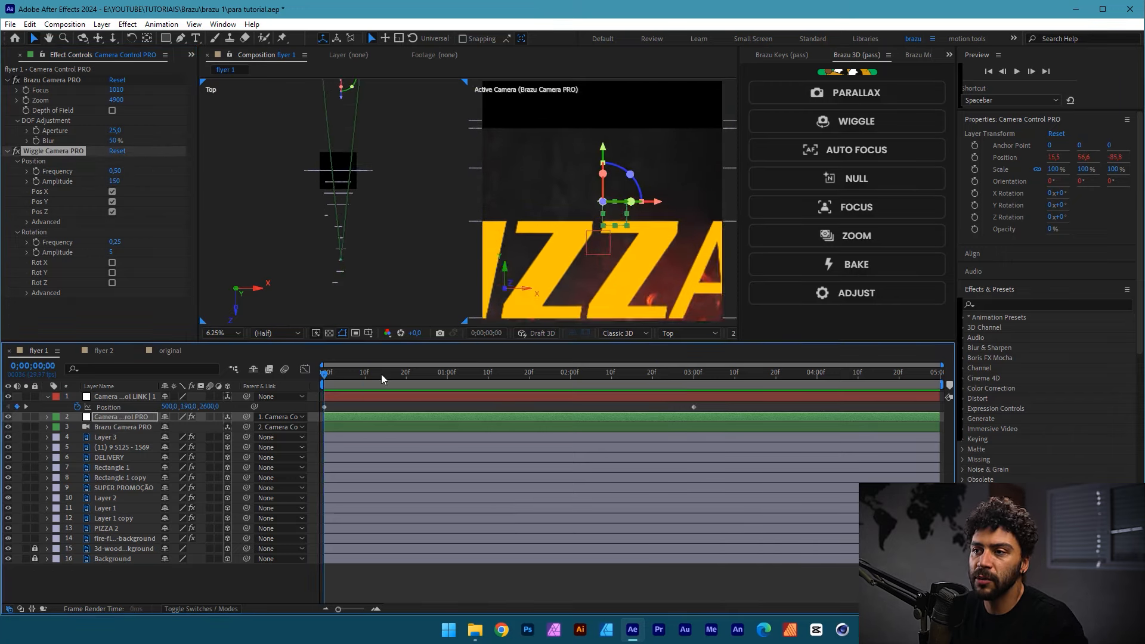
drag(380, 374, 619, 375)
key(ctrl+z)
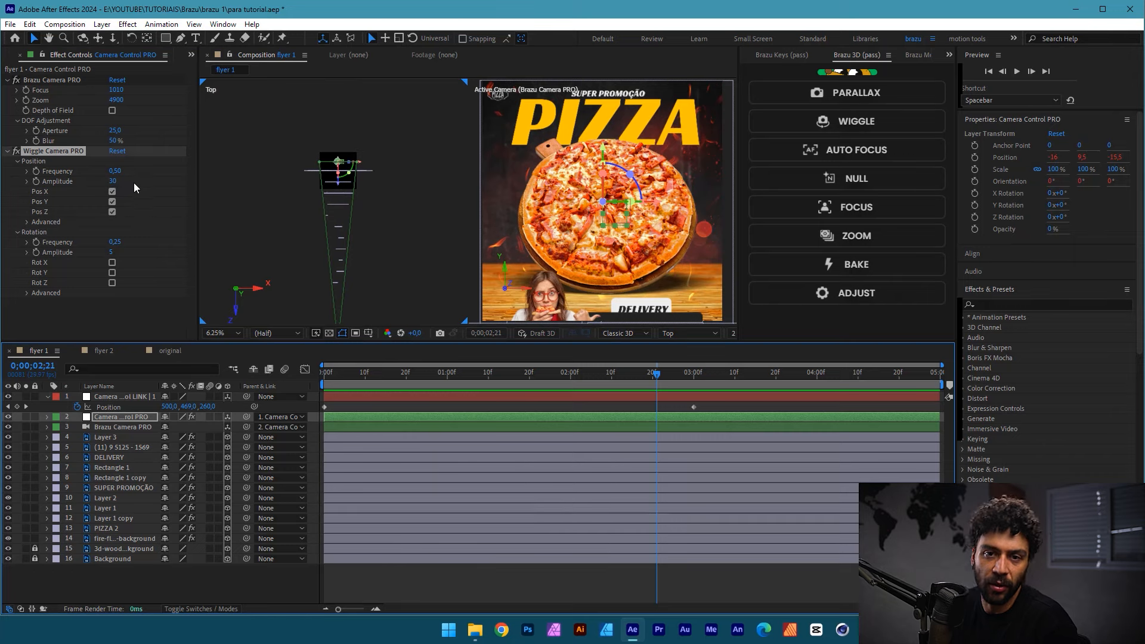
- Try a Position Frequency of 2 on the Wiggle Camera PRO effect, preview the animation and undo the change
click(115, 171)
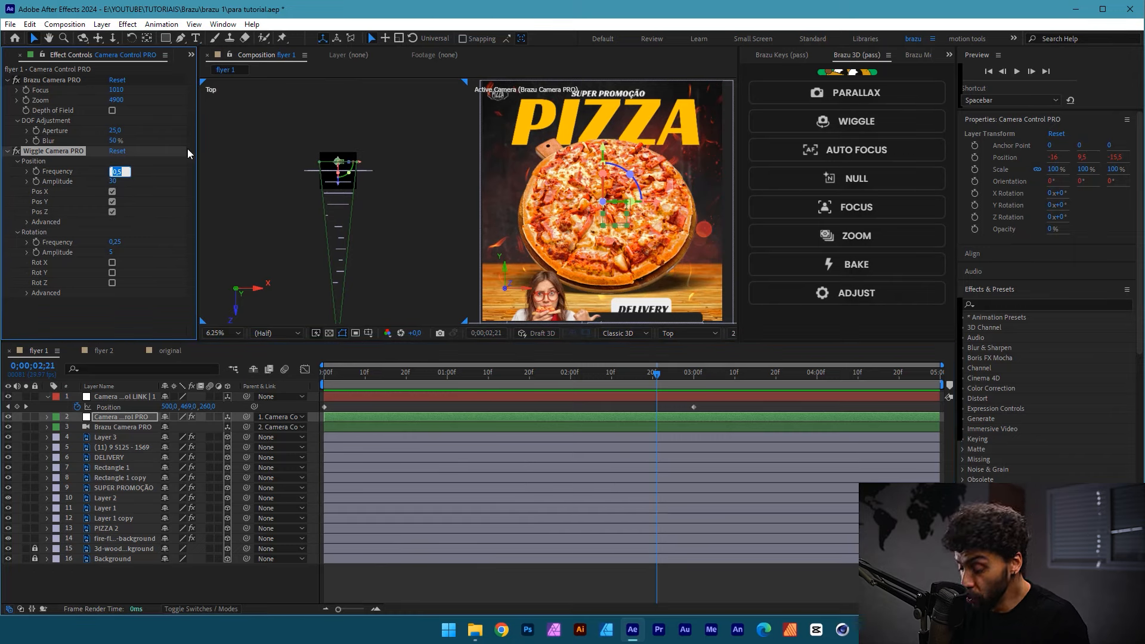
text(2)
key(Return)
key(Home)
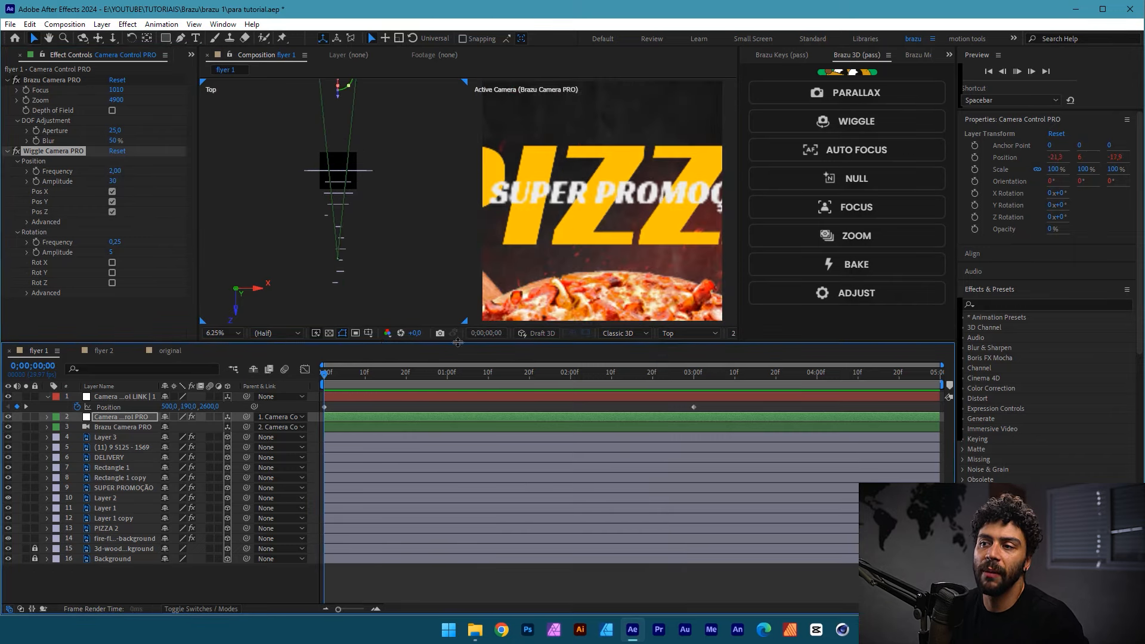
key(space)
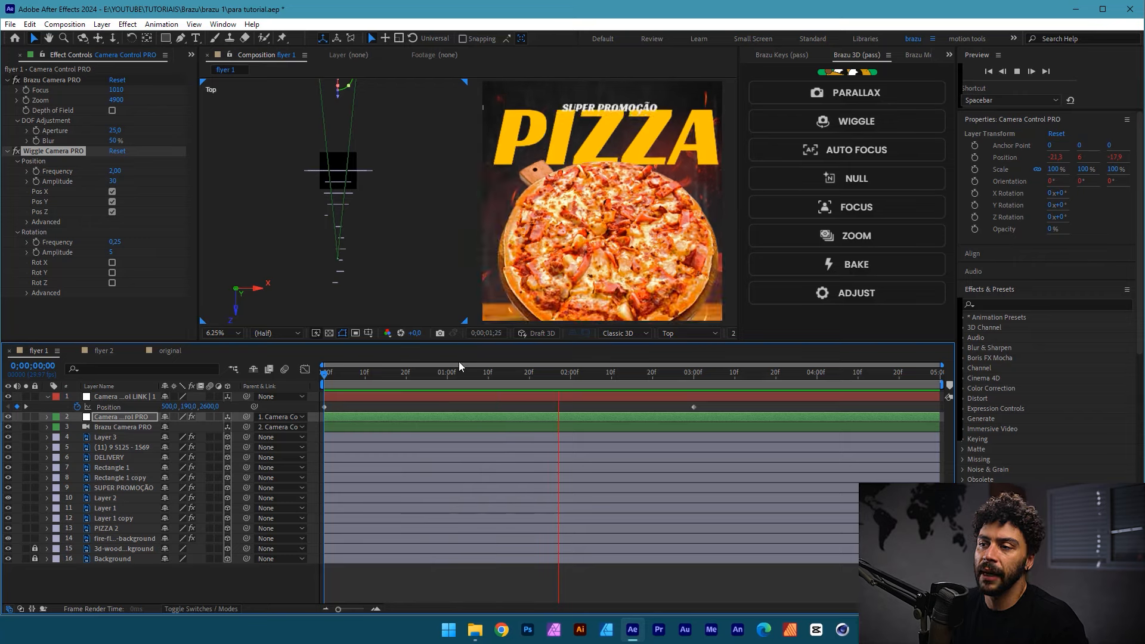
key(space)
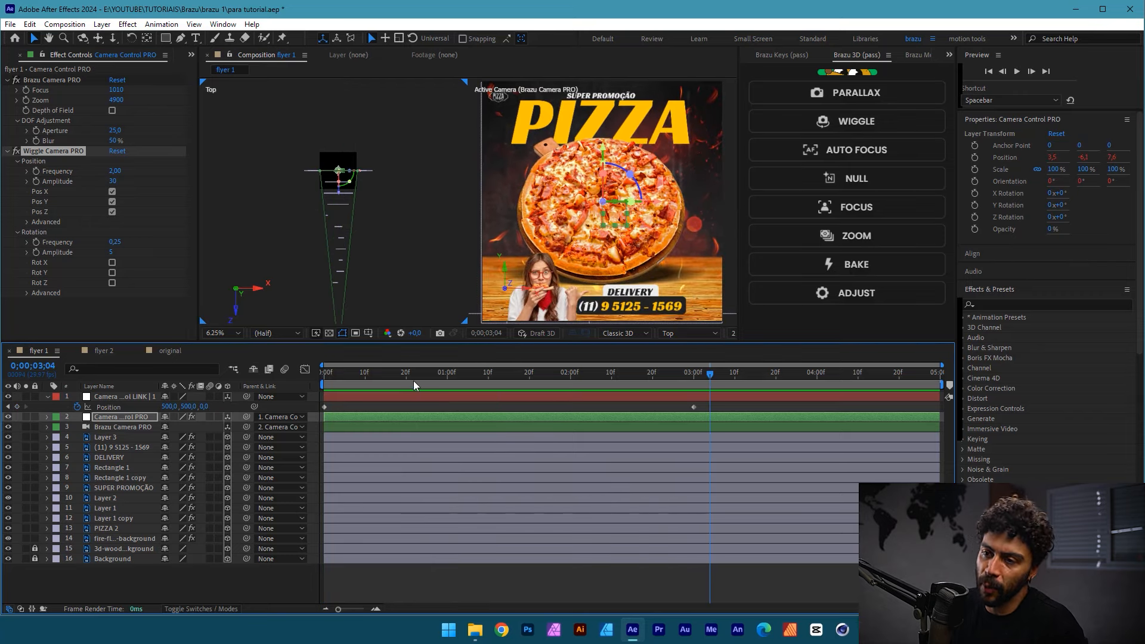
key(Home)
key(space)
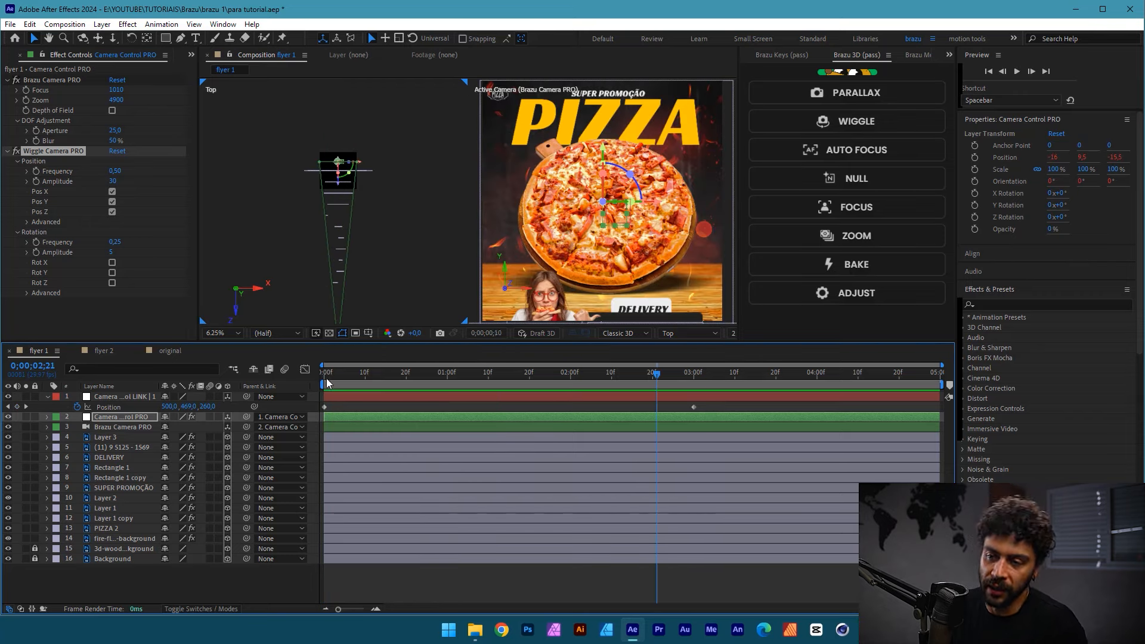
- Select the Camera Control LINK | 1 layer and preview the combined keyframe and wiggle animation from the start
click(327, 383)
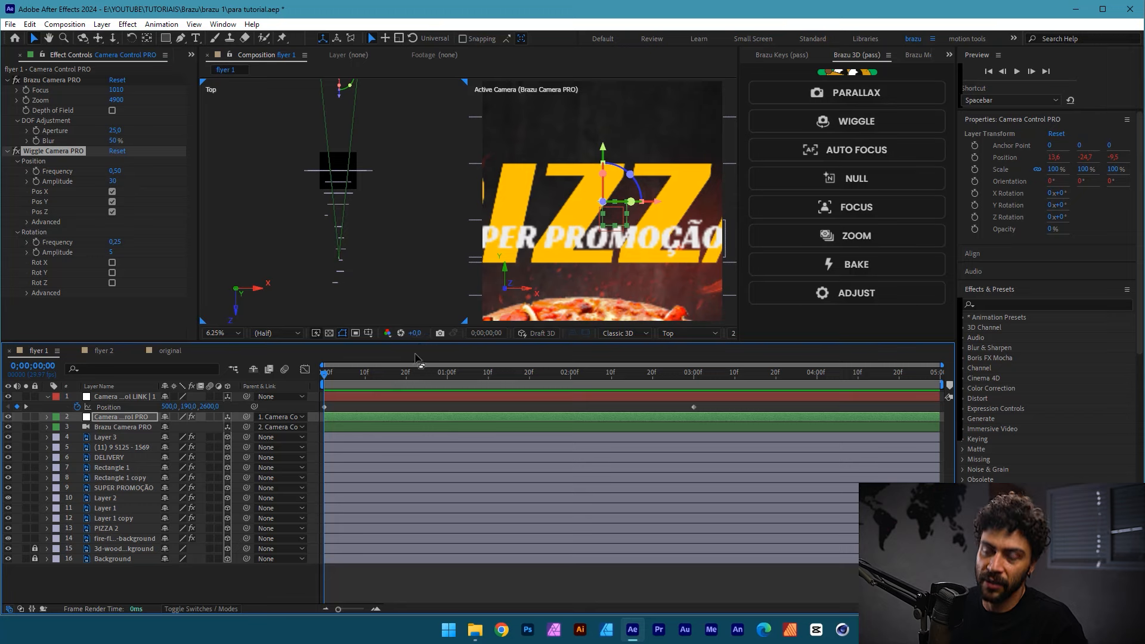
drag(325, 379, 394, 379)
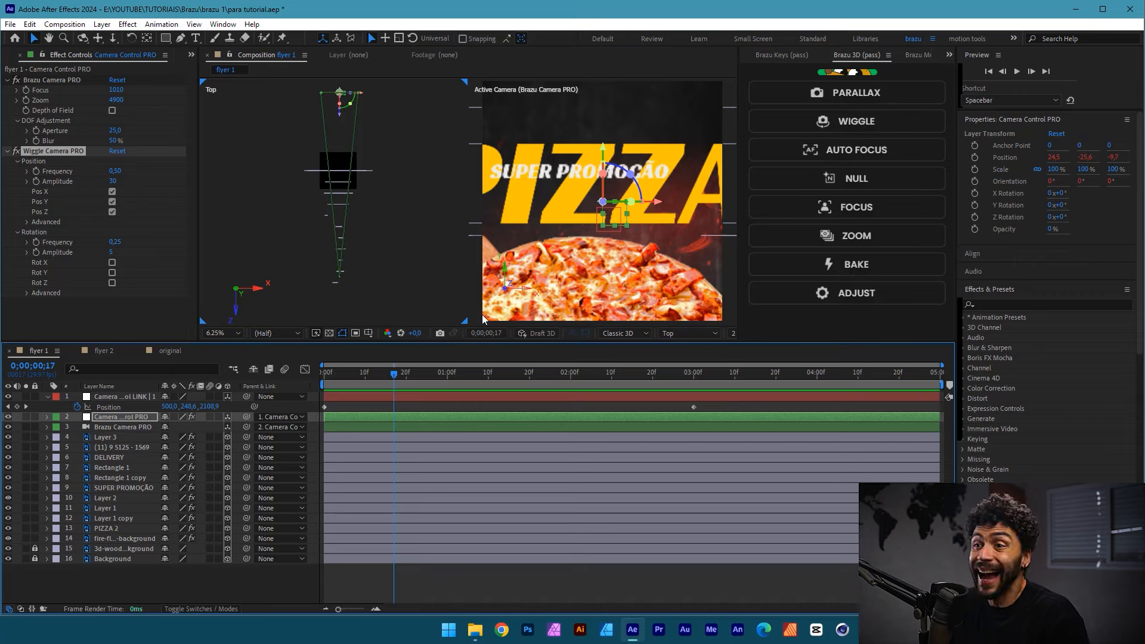
key(space)
drag(405, 377, 266, 390)
click(123, 396)
key(space)
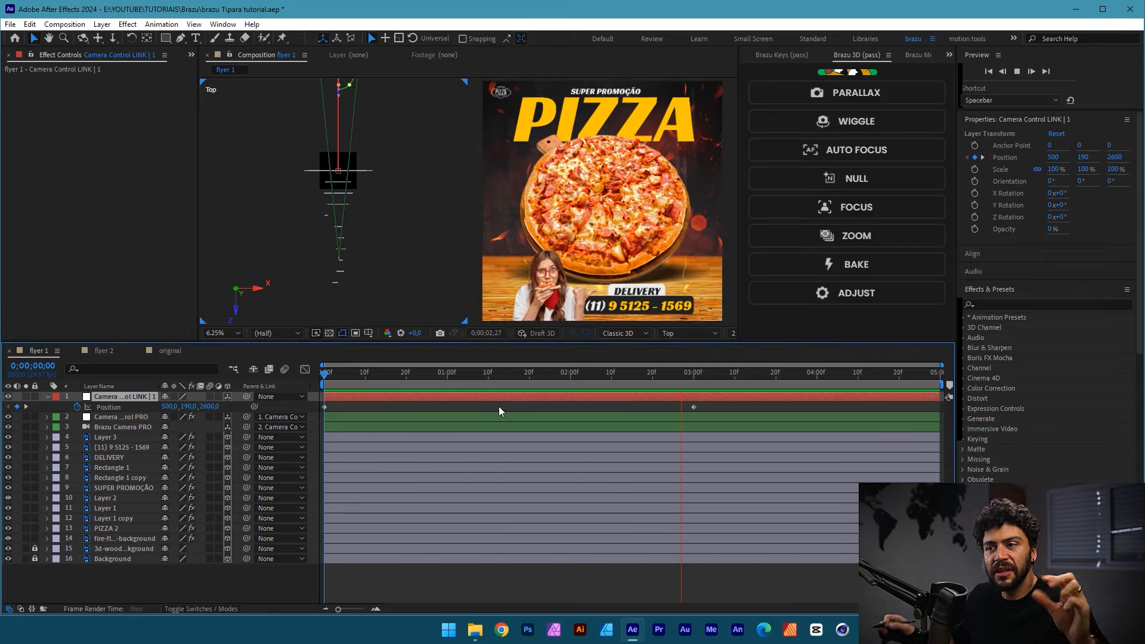
key(space)
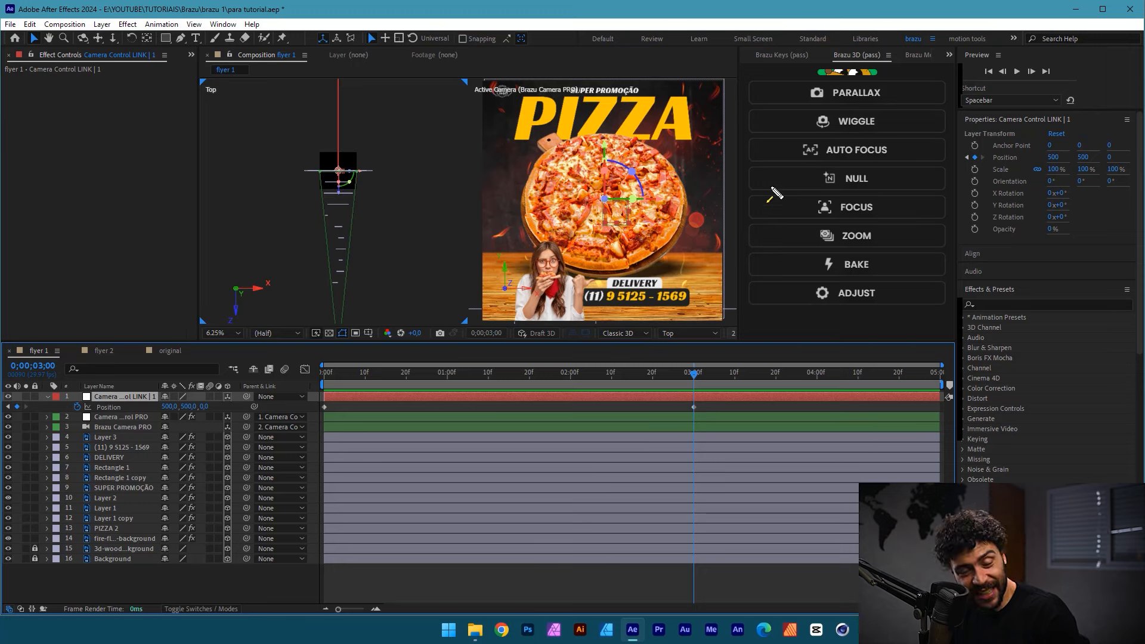
- Bring up the Brazu Keys extension and look it up among the installed extensions
drag(711, 274, 783, 66)
click(772, 56)
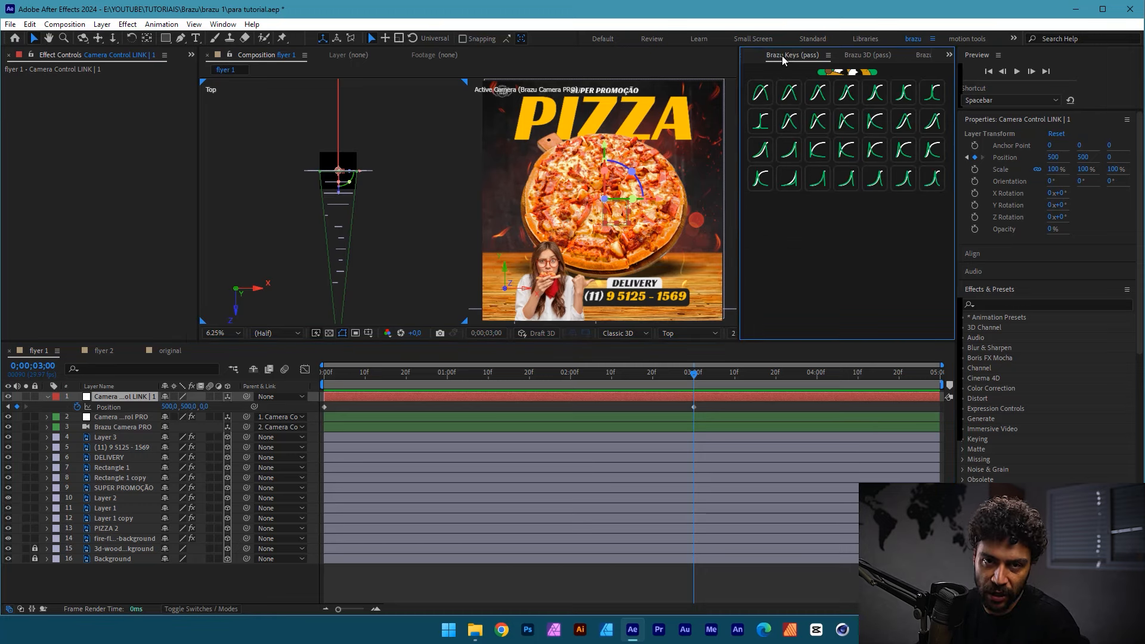
click(223, 25)
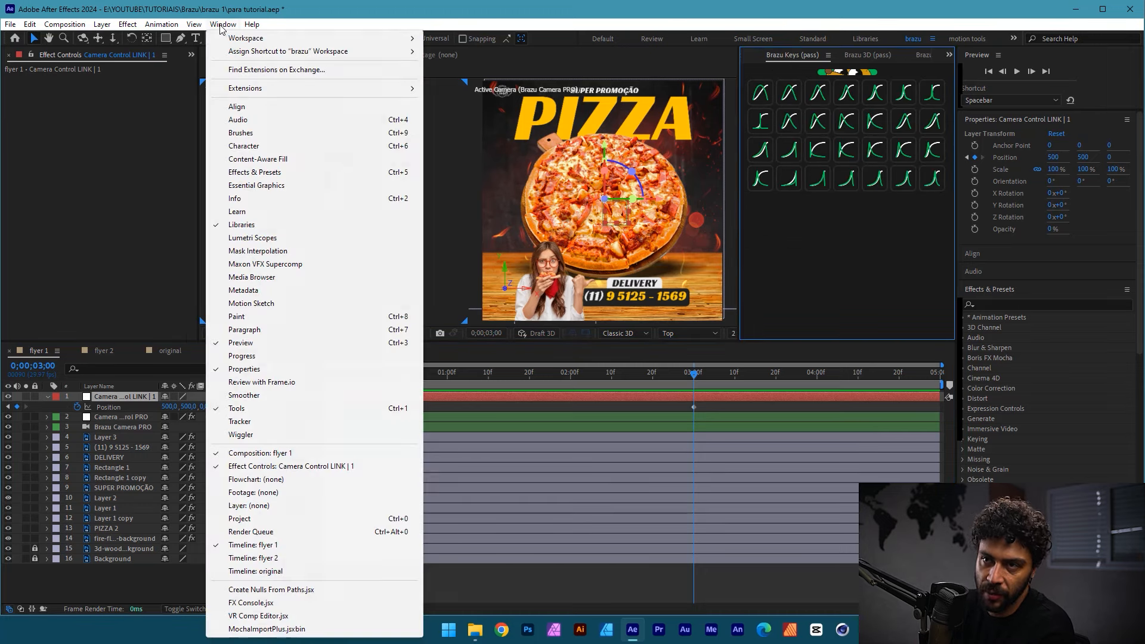
mouse_move(312, 87)
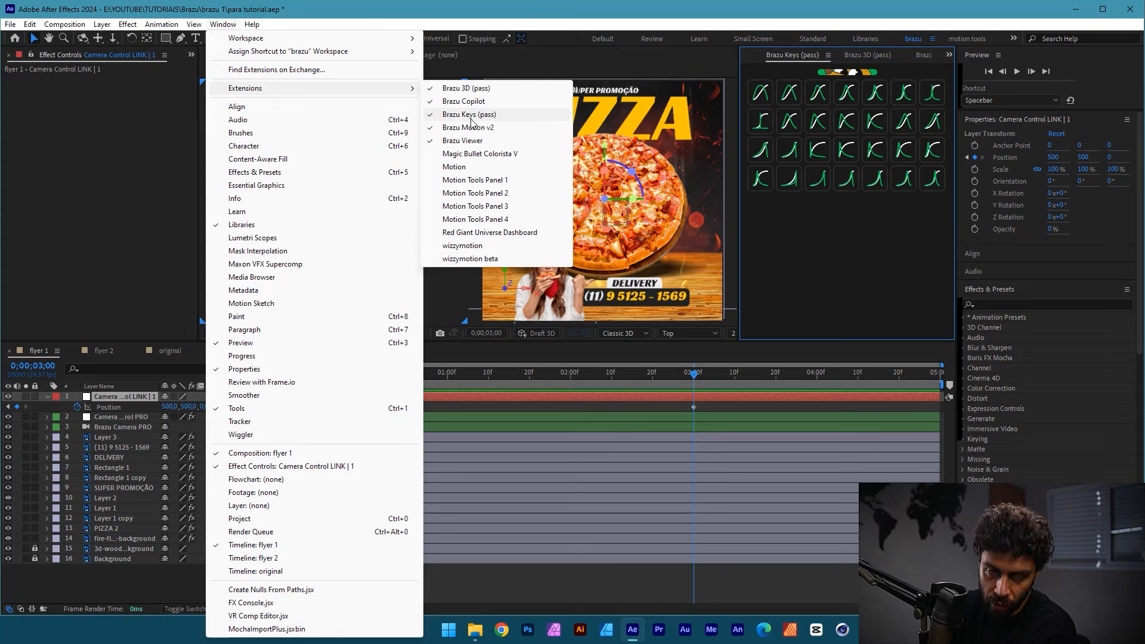
click(836, 77)
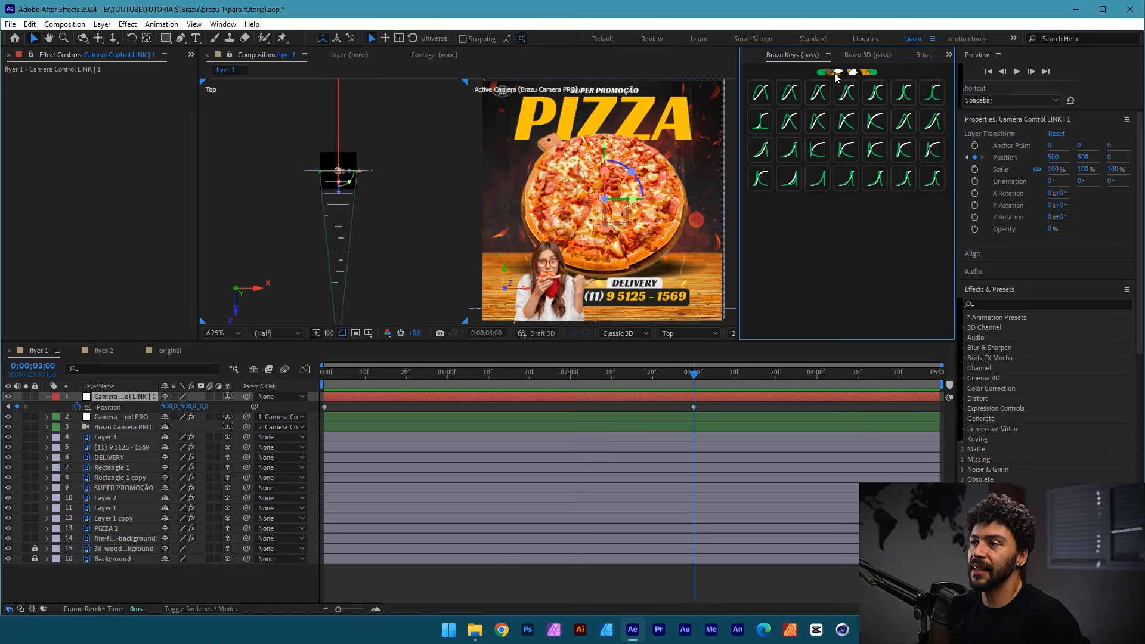
- Switch Brazu Keys from the preset grid to its adjustable curve editor
mouse_move(849, 77)
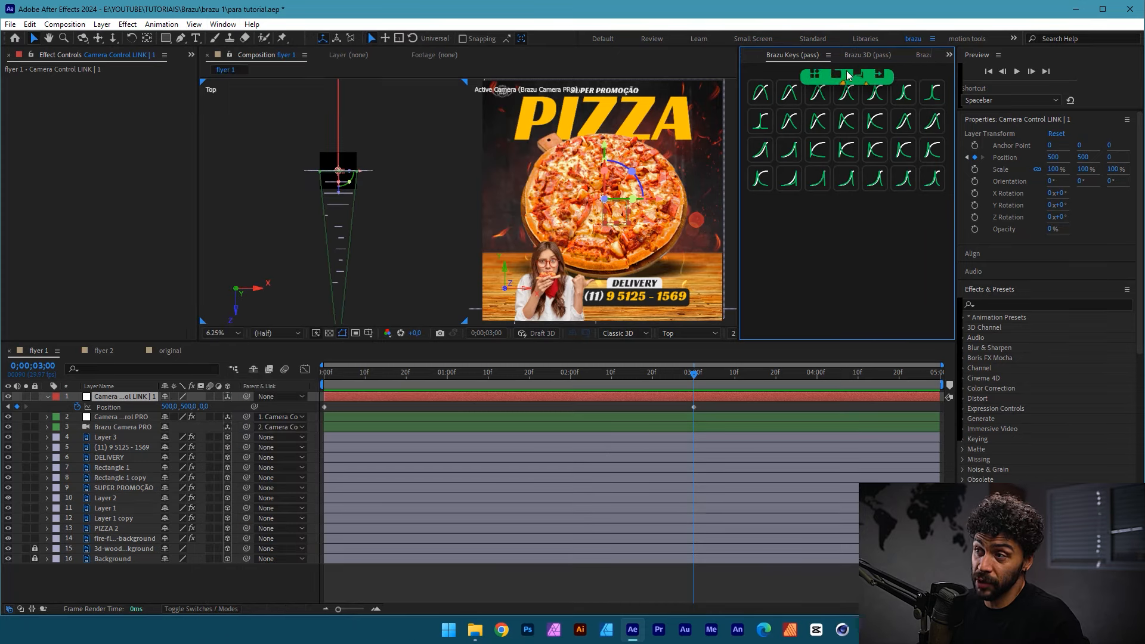
click(812, 80)
click(835, 80)
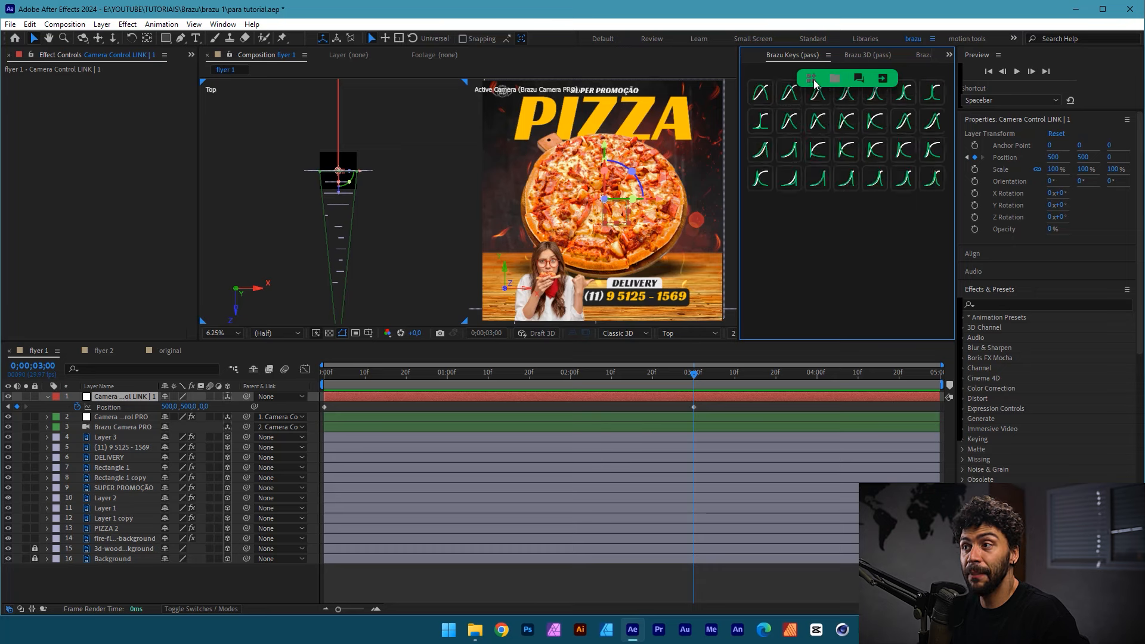
click(812, 80)
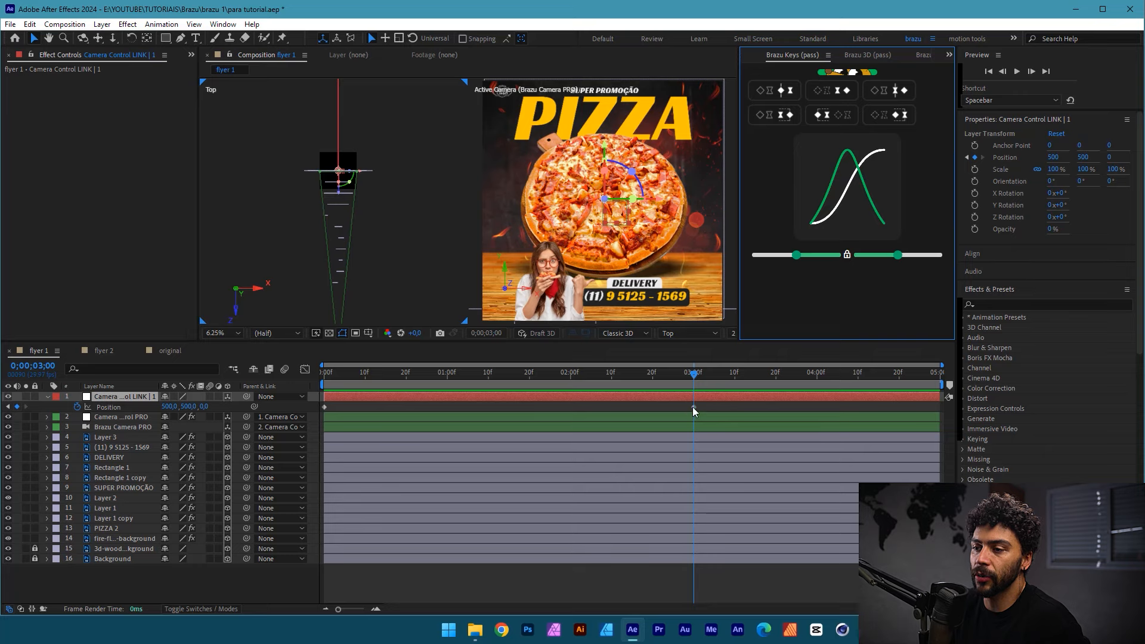
- Move the second Position keyframe of Camera Control LINK | 1 to 1 second, preview the camera move and scrub through it
drag(693, 407, 447, 410)
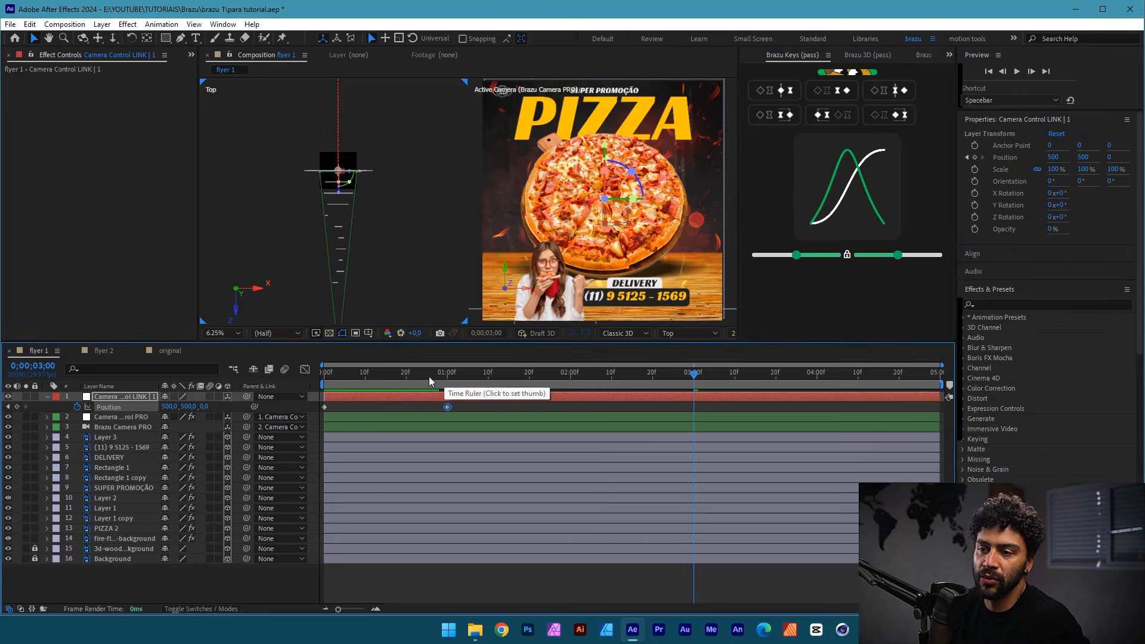
key(Home)
key(space)
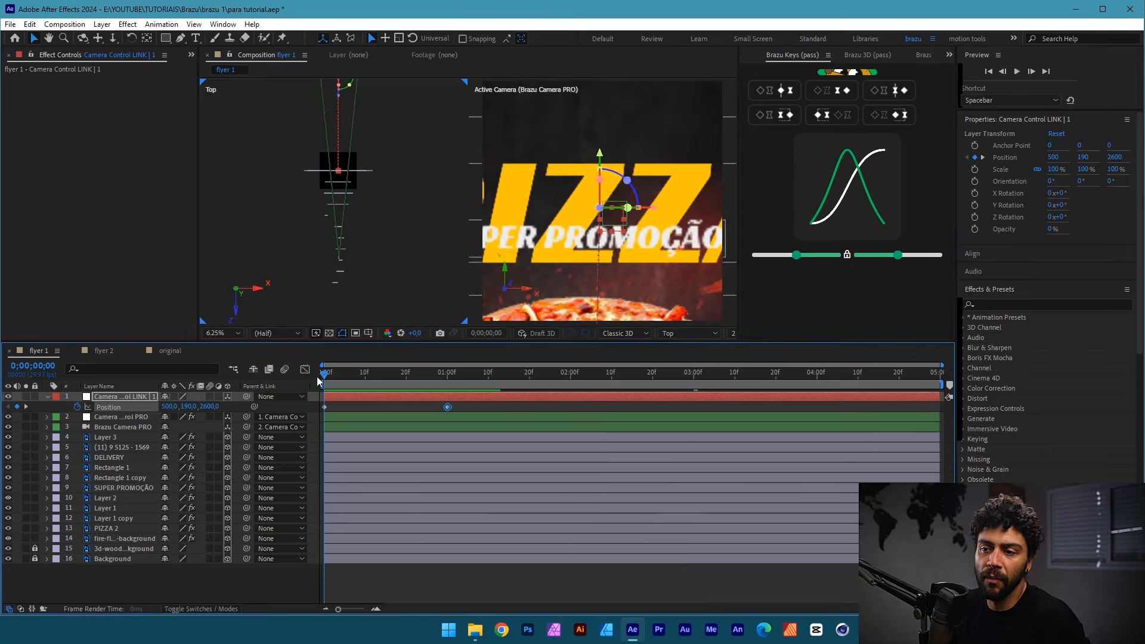
key(space)
click(327, 381)
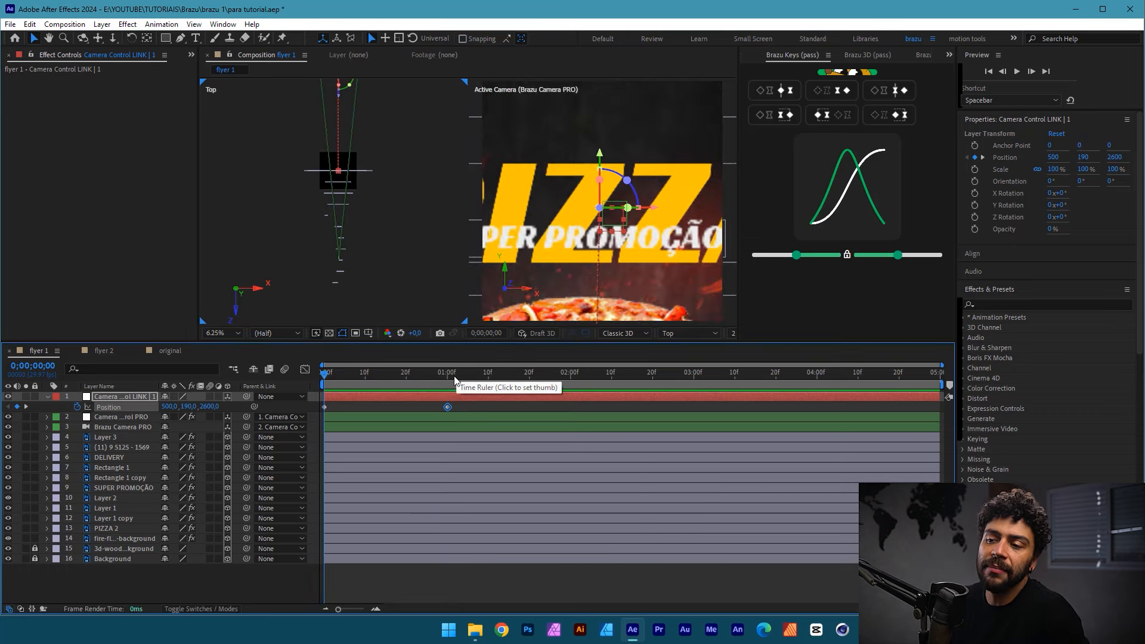
click(447, 376)
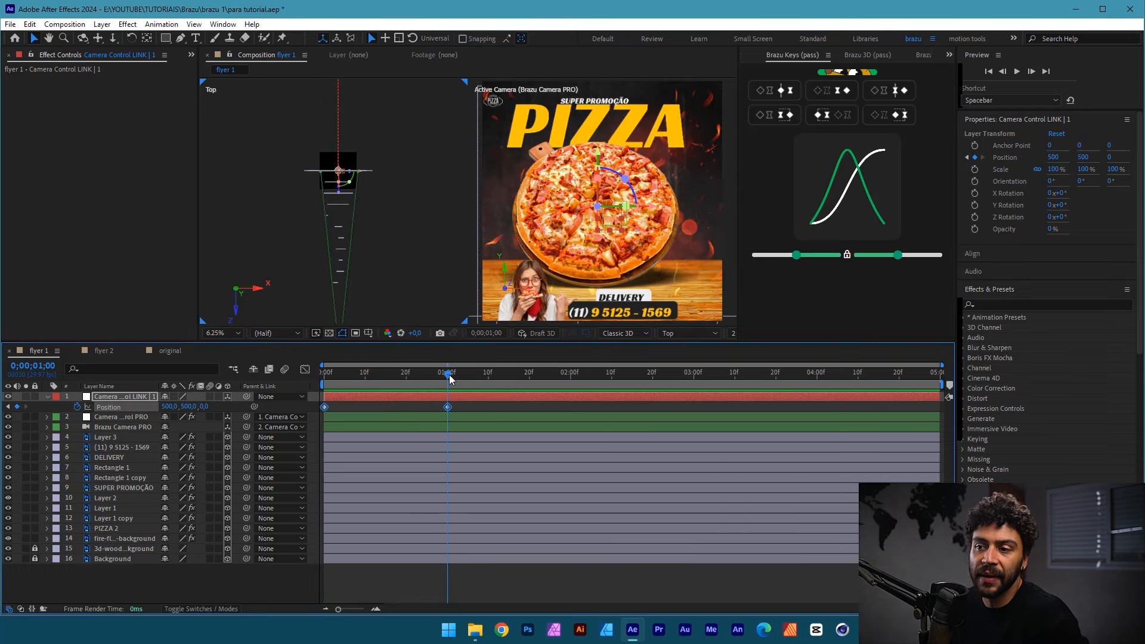
drag(450, 379, 775, 376)
click(463, 376)
- Return Brazu Keys to its presets, display the Position speed graph and try the third preset of the second row
click(834, 78)
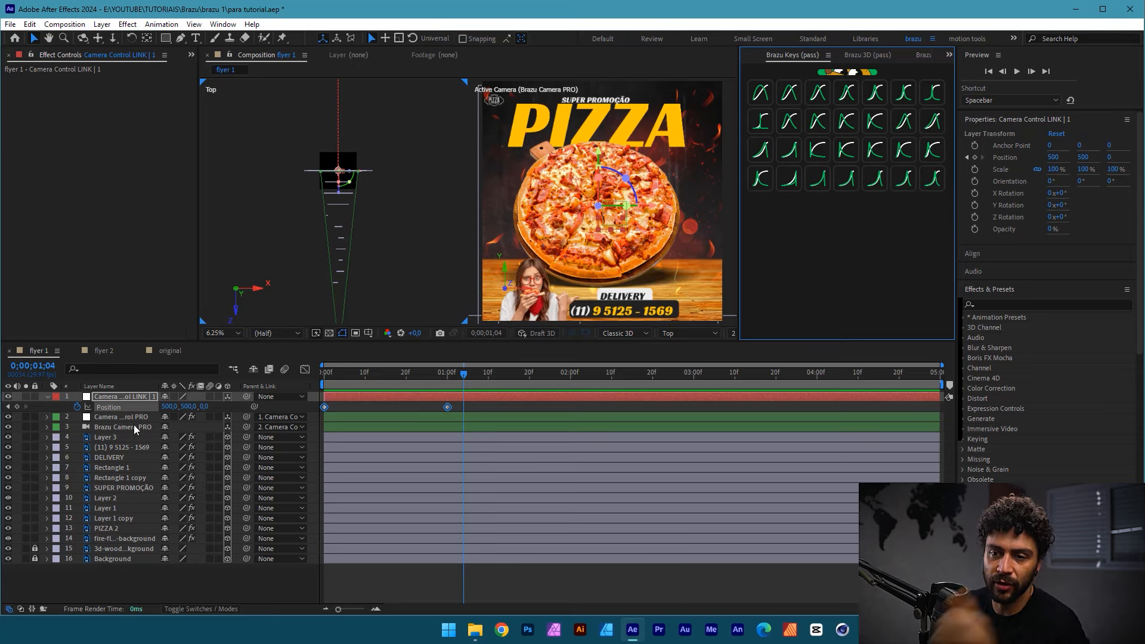
key(shift+F3)
click(512, 597)
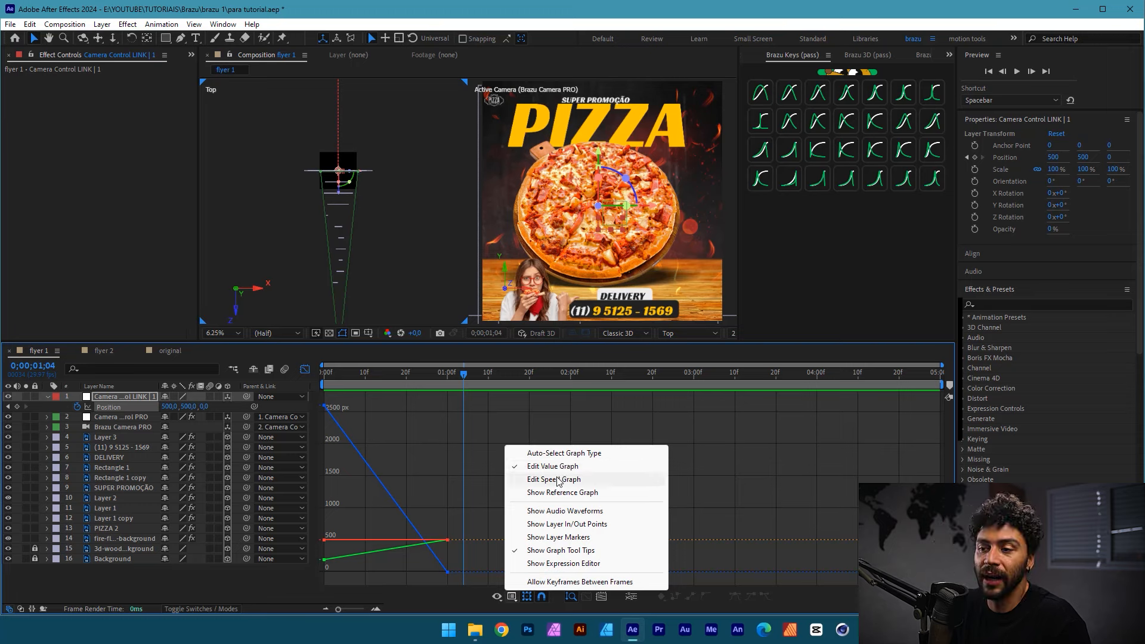
click(559, 479)
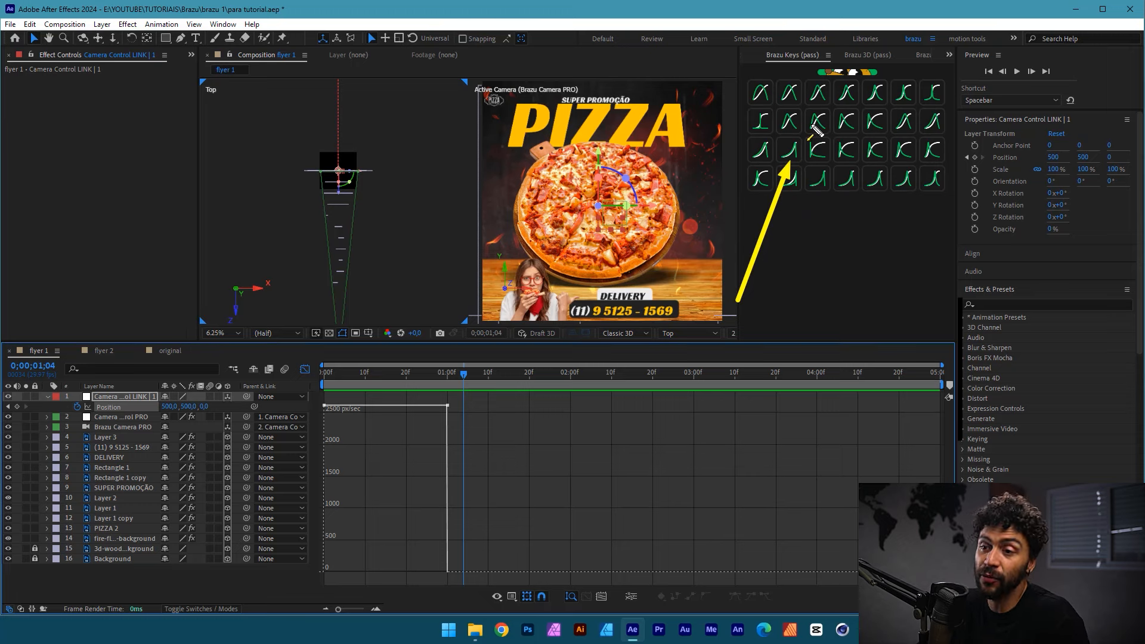
click(817, 122)
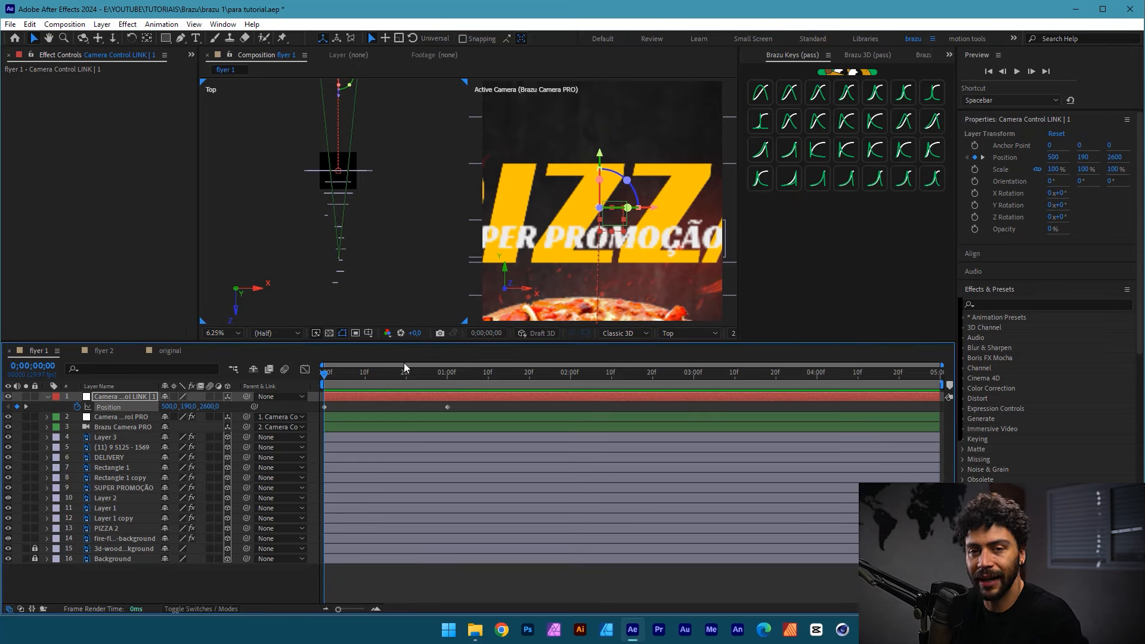
- Apply the fourth Brazu Keys preset of the third row to both Position keyframes and preview the eased movement
drag(459, 419, 321, 404)
mouse_move(781, 238)
mouse_down()
mouse_move(812, 146)
mouse_move(814, 161)
mouse_move(843, 156)
mouse_up()
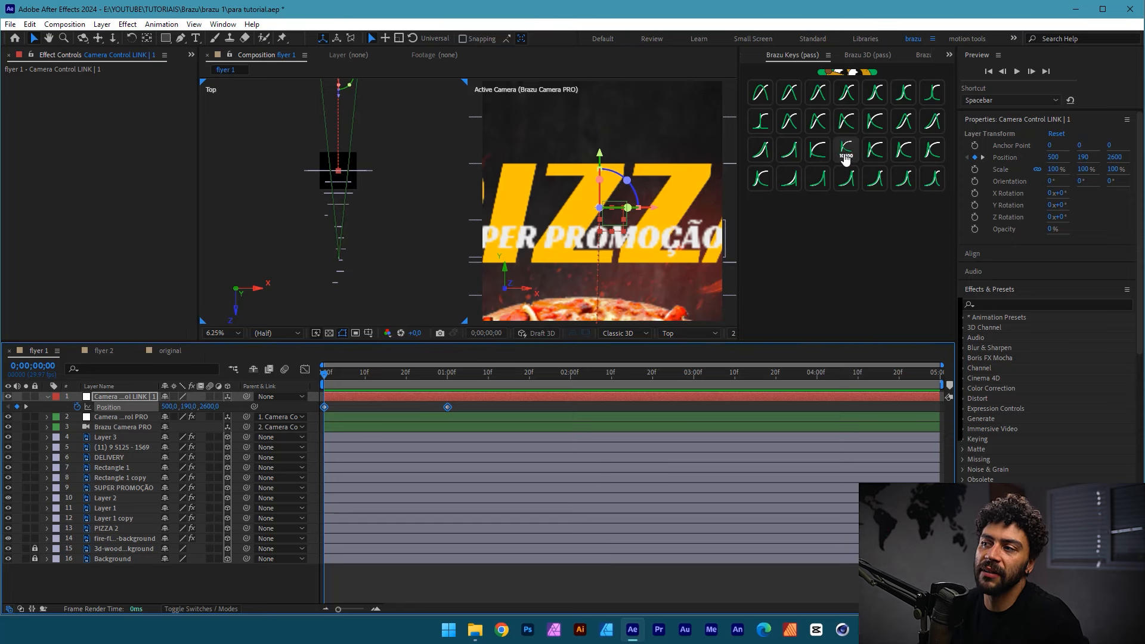
click(845, 152)
click(326, 375)
key(space)
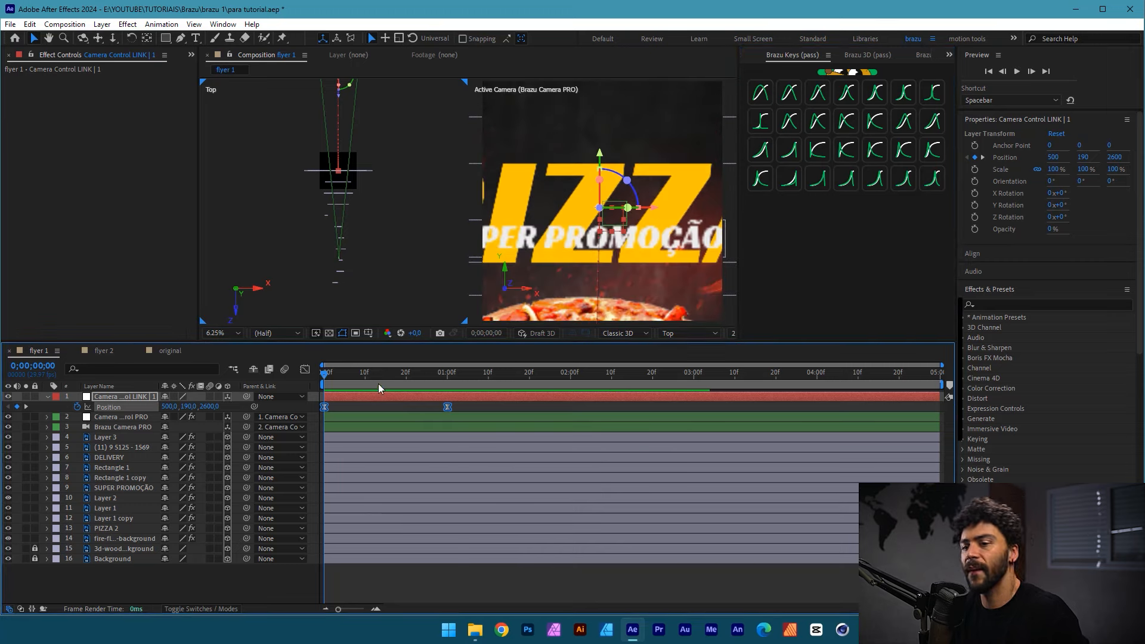
- Move the last Position keyframe to about 2 seconds and preview the slower camera movement
drag(447, 407, 574, 406)
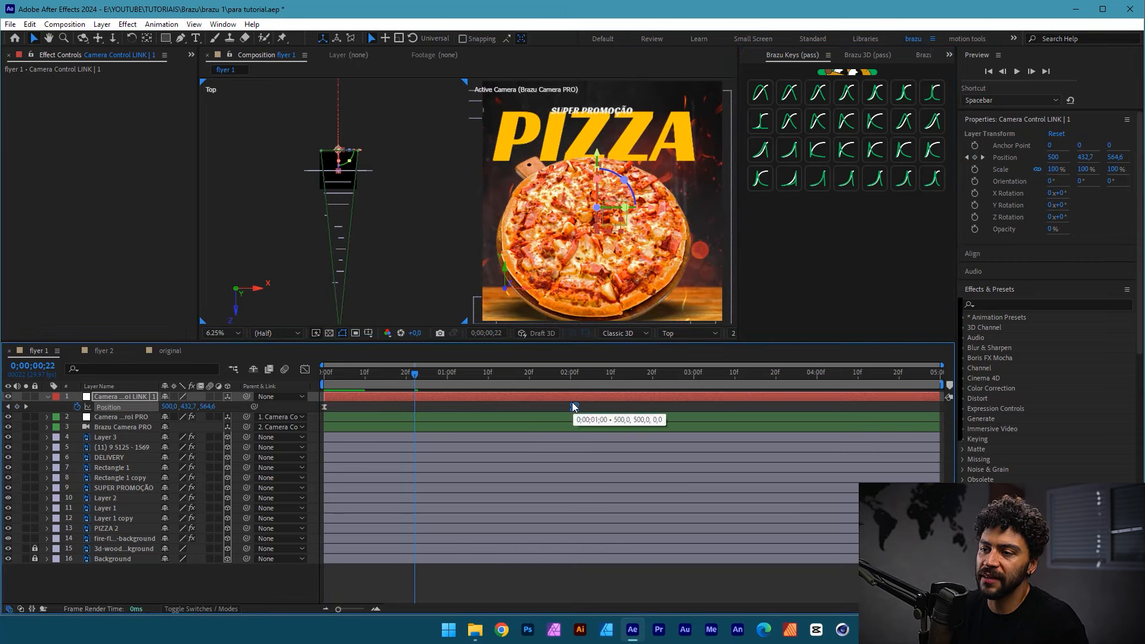
key(space)
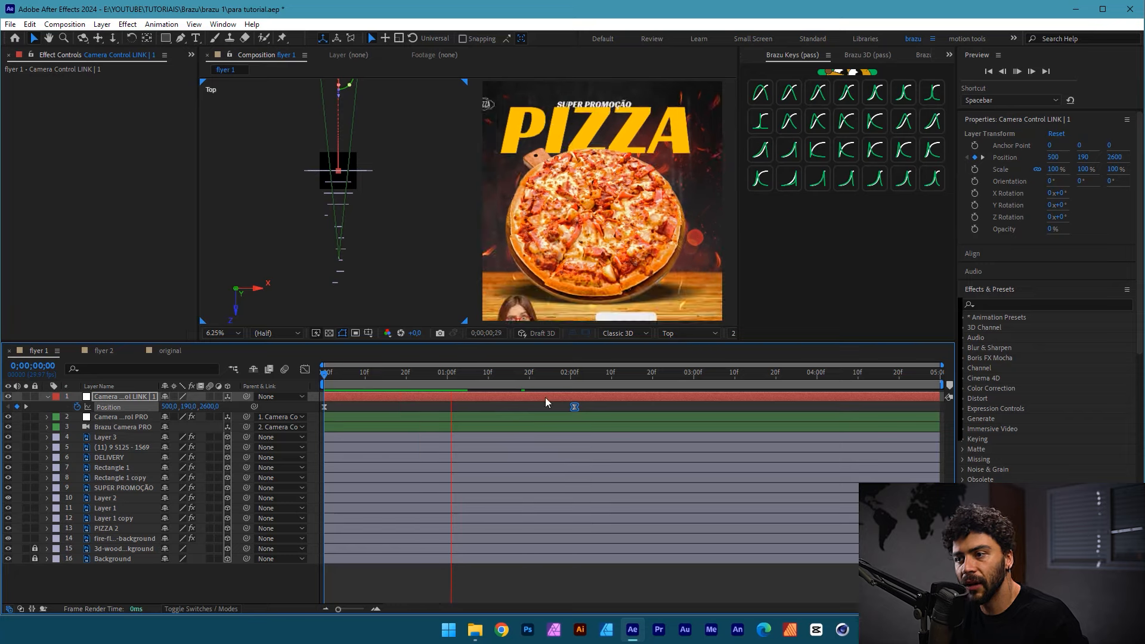
key(space)
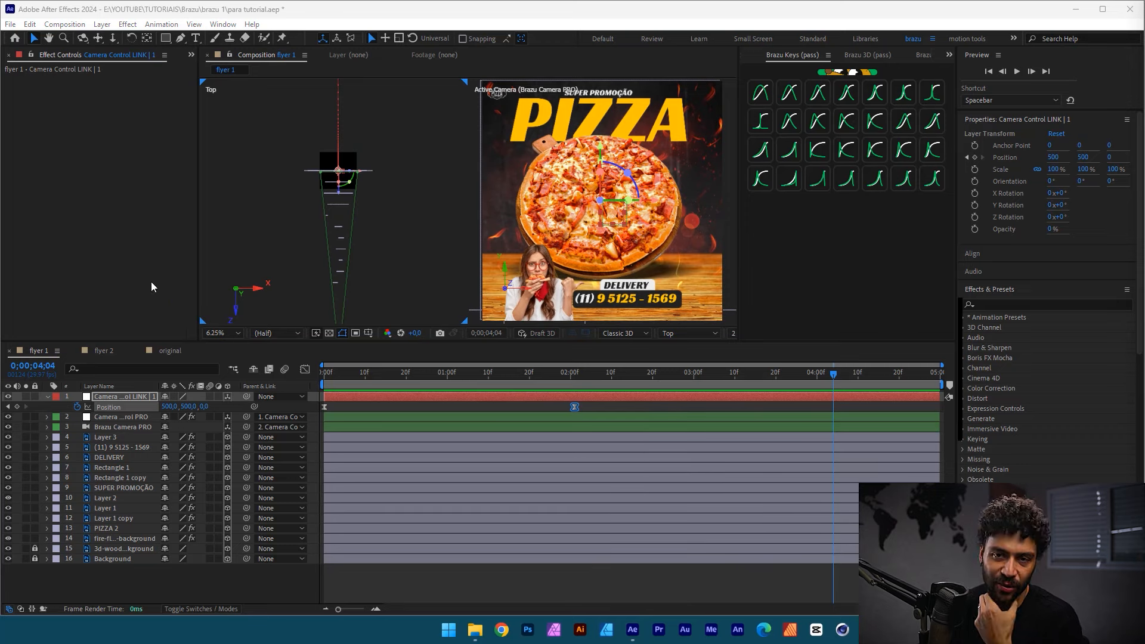
- Unlock the effect controls, open the flyer 2 composition and set the current time to its first frame
right_click(60, 52)
click(42, 60)
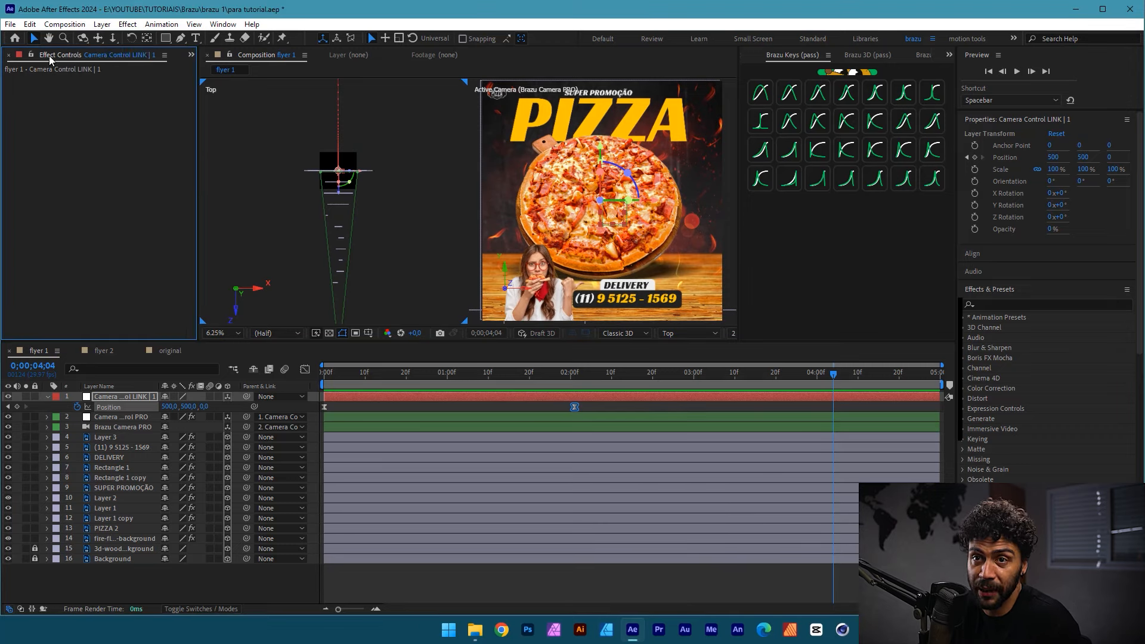
scroll(40, 56, up, 1)
click(31, 54)
click(104, 350)
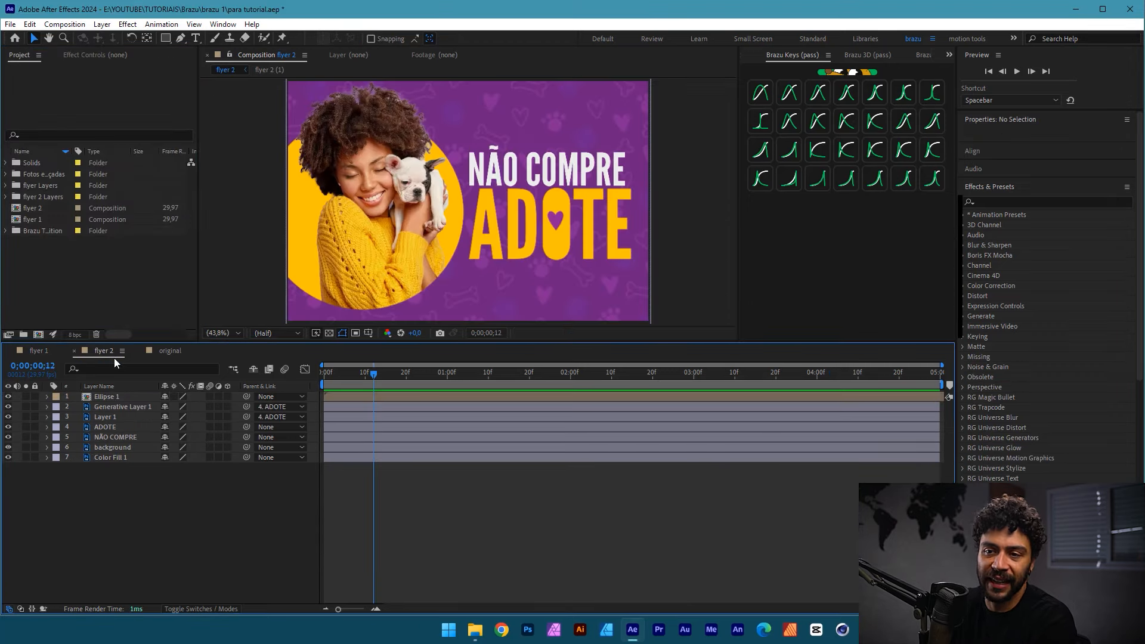
click(141, 307)
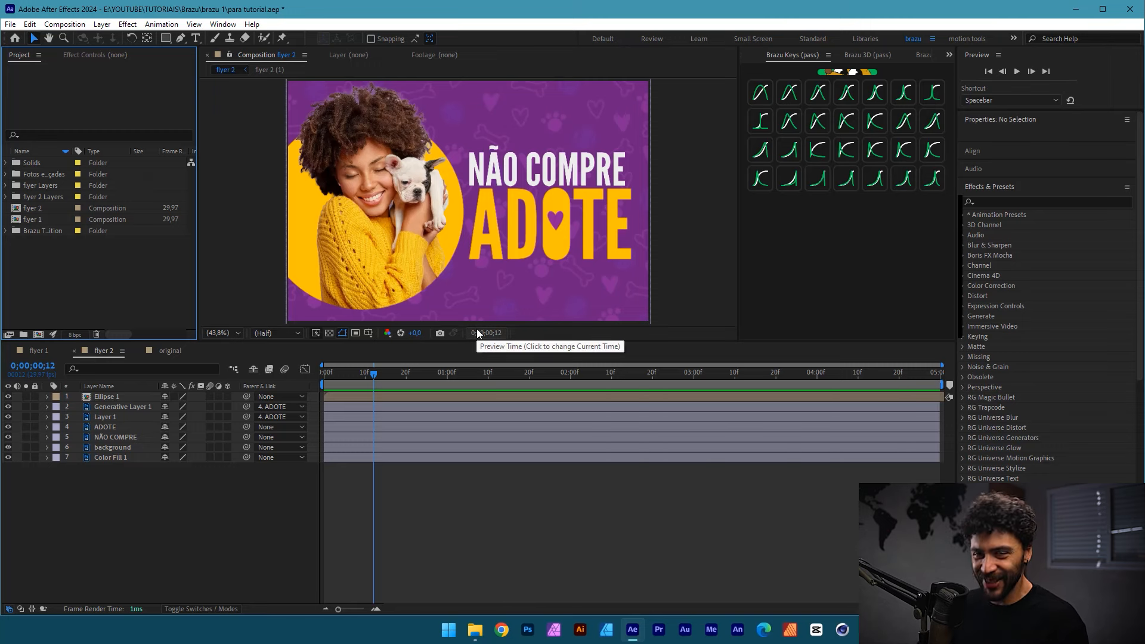
drag(813, 414, 1044, 102)
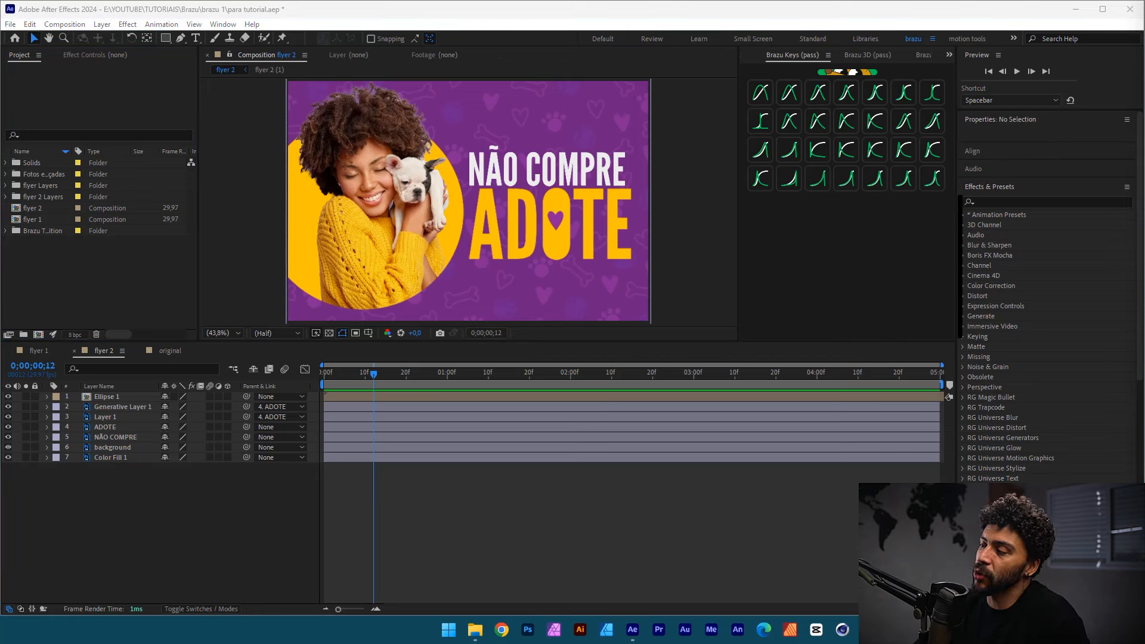
drag(373, 373, 323, 387)
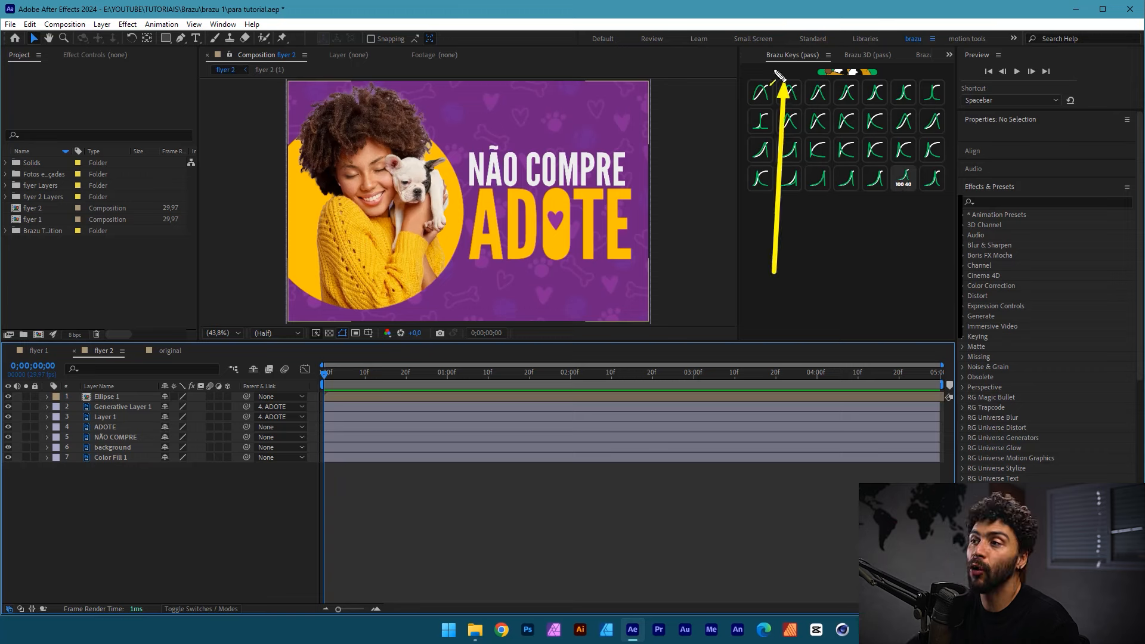
- Open Brazu Copilot and start it over to reach its choice of animation modes
click(758, 54)
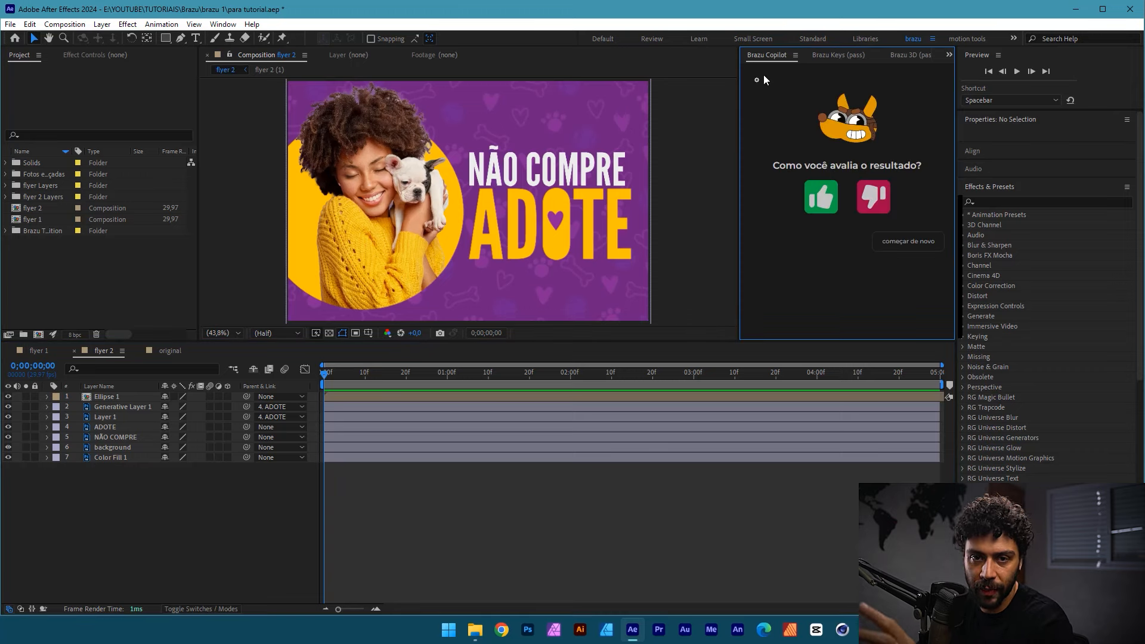
click(223, 24)
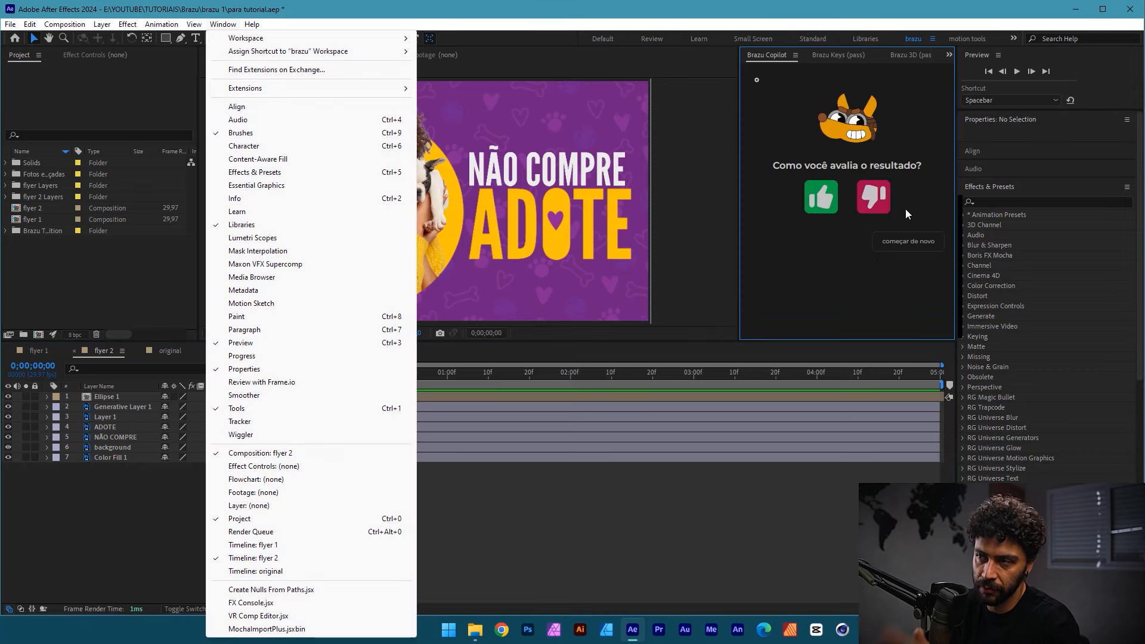
click(908, 241)
click(908, 240)
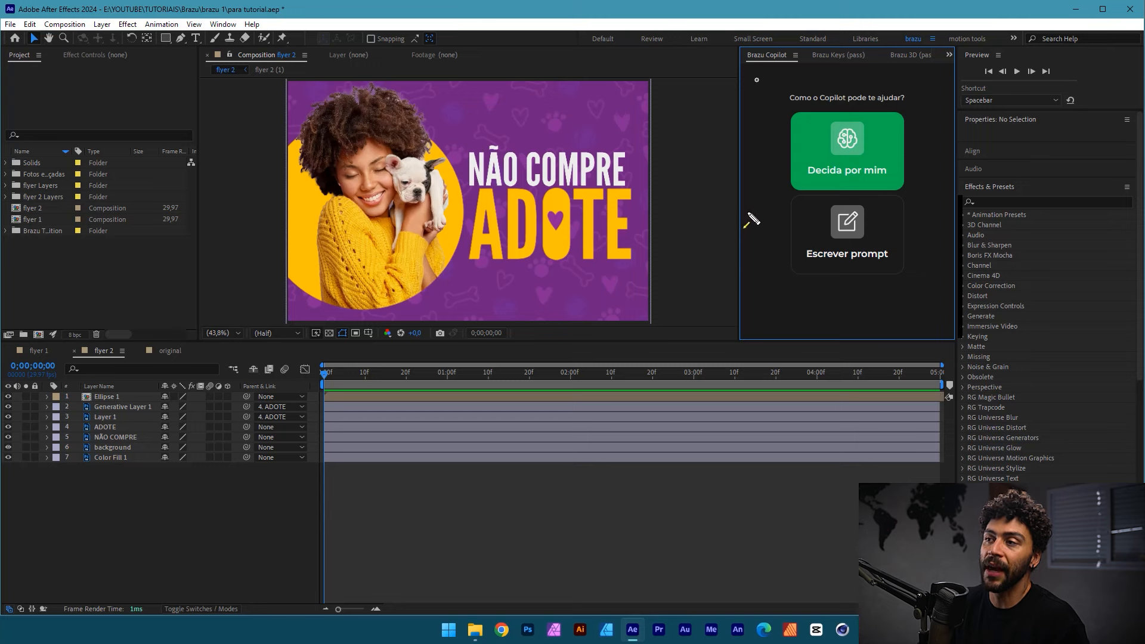
mouse_move(746, 226)
mouse_down()
mouse_move(818, 149)
mouse_move(801, 173)
mouse_move(837, 187)
mouse_move(823, 183)
mouse_move(805, 258)
mouse_move(771, 243)
mouse_up()
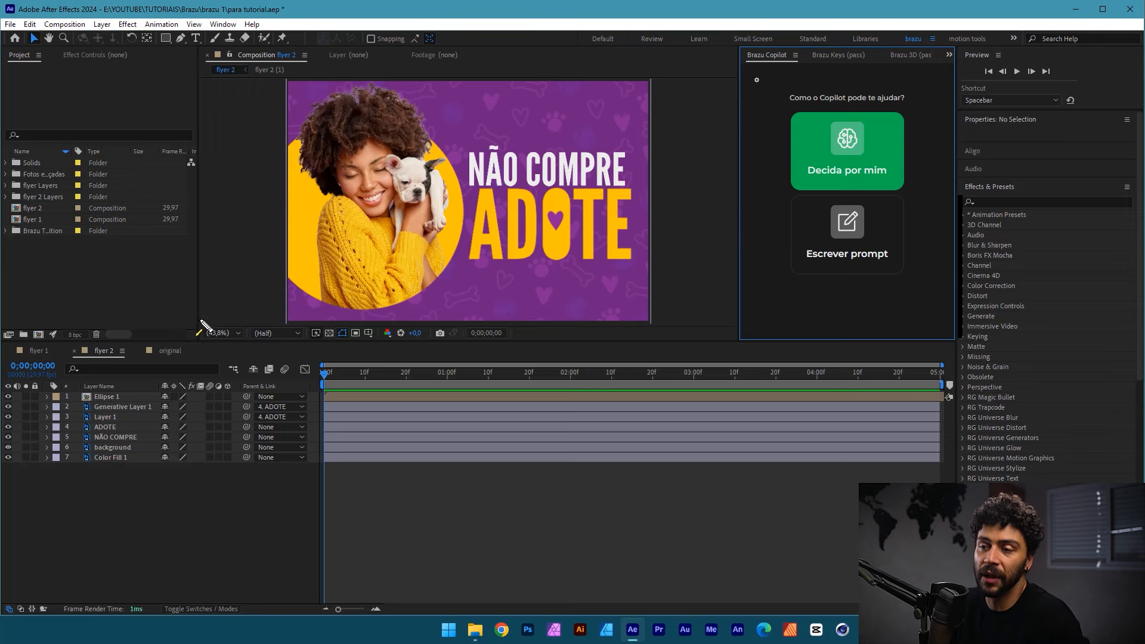
- Toggle the Ellipse 1 layer's visibility off and on to check its content, then lock the layer
drag(204, 296, 96, 397)
click(45, 398)
click(8, 396)
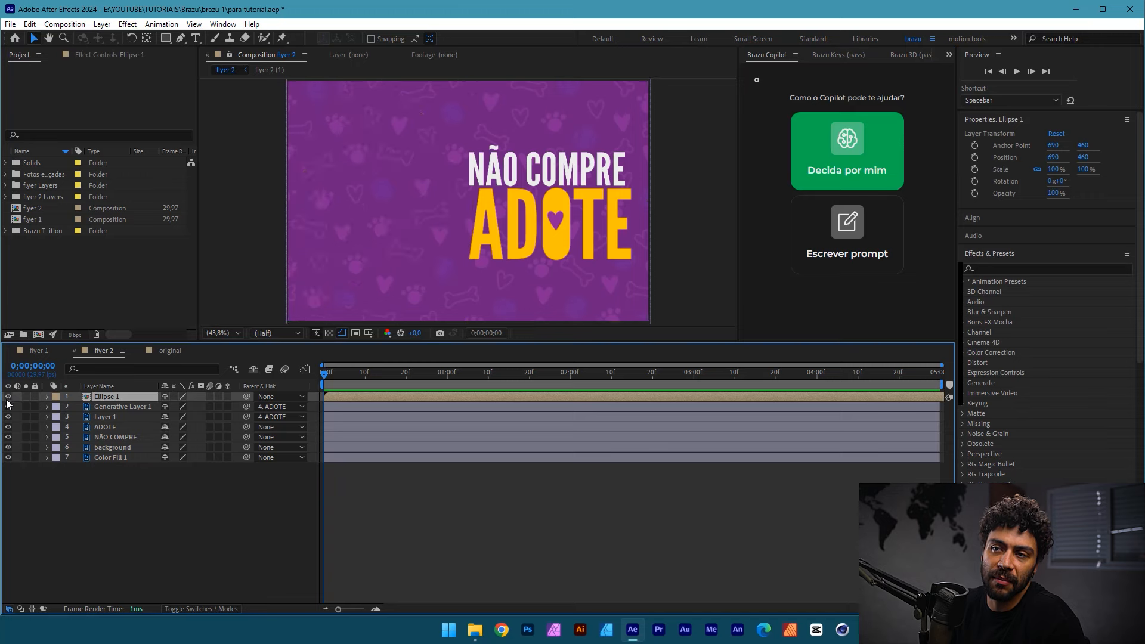
click(8, 396)
click(8, 396)
click(8, 396)
click(35, 397)
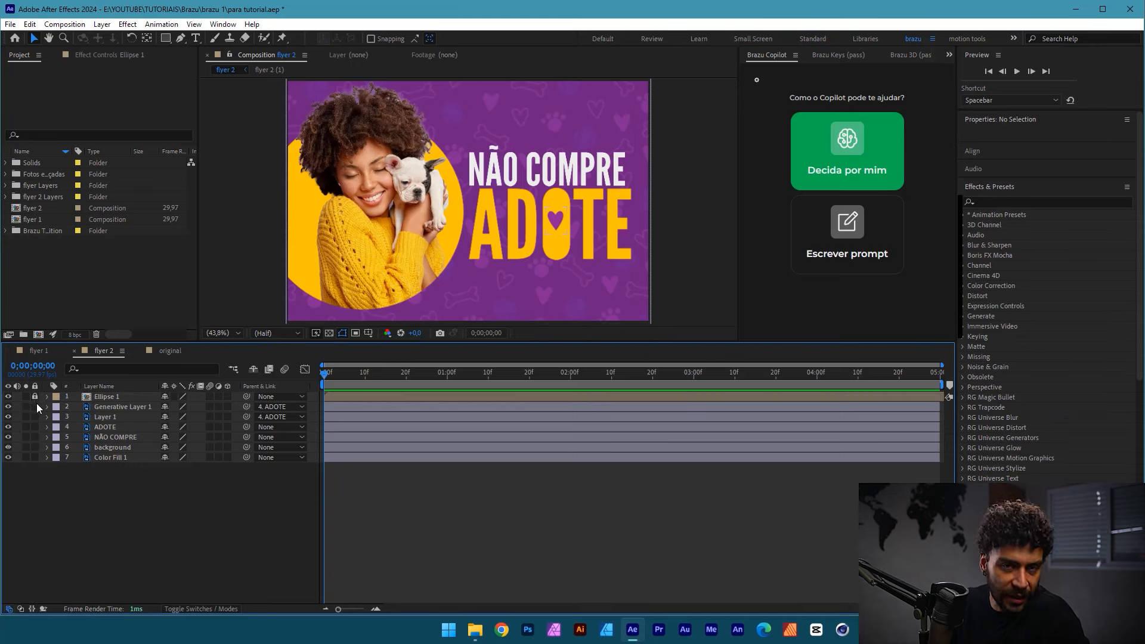
- Place the current time at 0;00;00;27, generate the flyer animation with Copilot's "Decida por mim" option and preview it from the start
drag(324, 376, 434, 467)
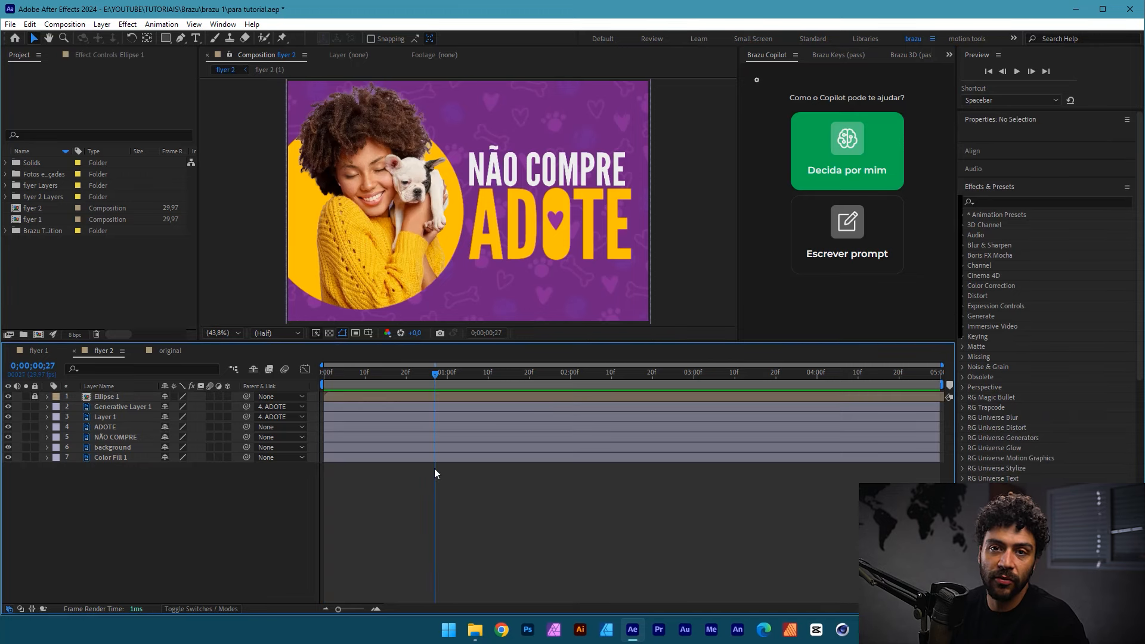
click(825, 166)
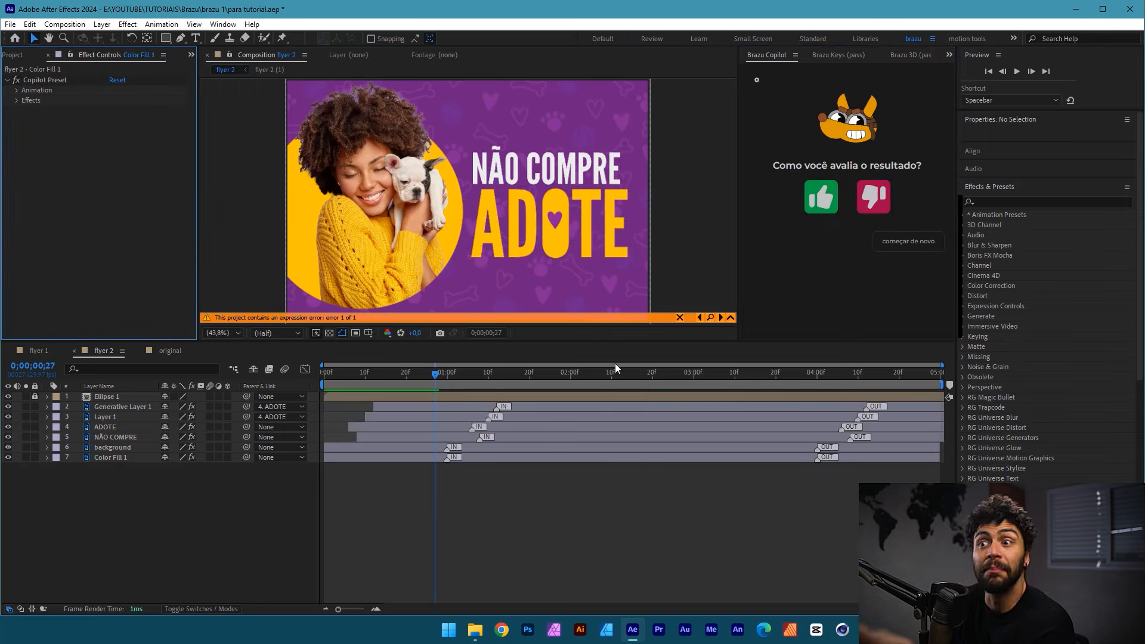
drag(435, 375, 316, 378)
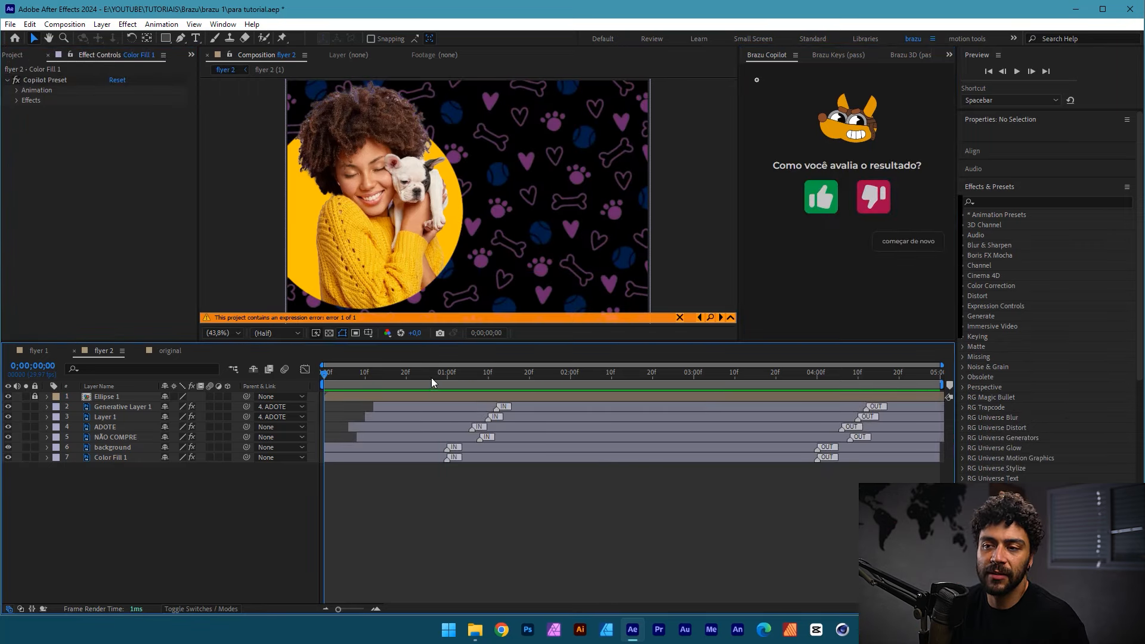
key(space)
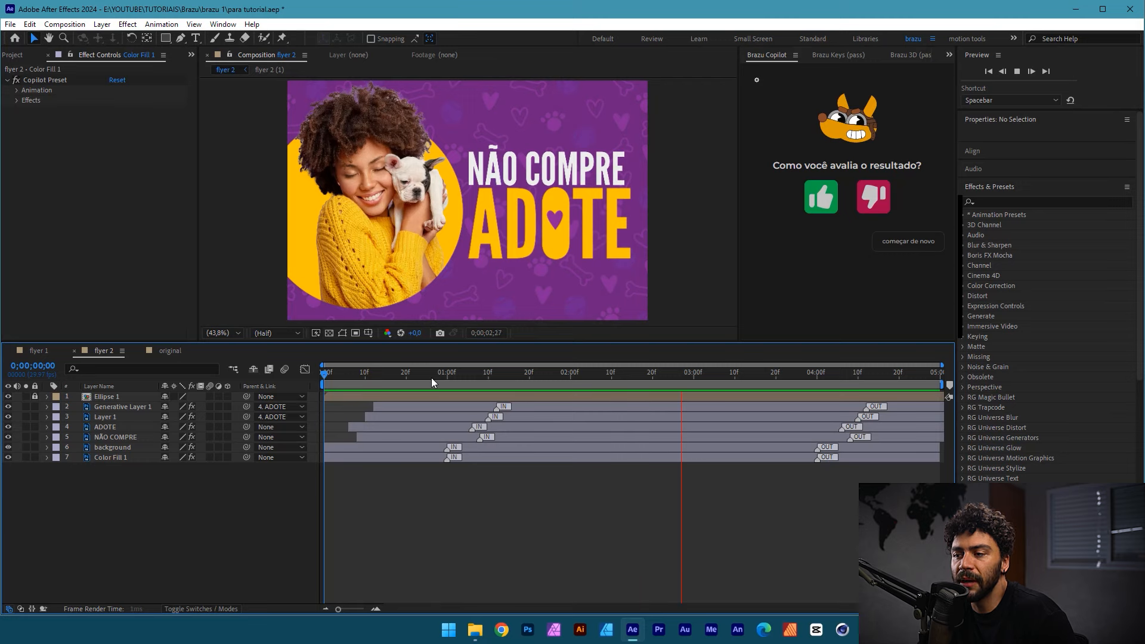
- Undo the generated animation and, with the current time at 0;00;01;10, lock Generative Layer 1 and Layer 1, which are parented to ADOTE
key(space)
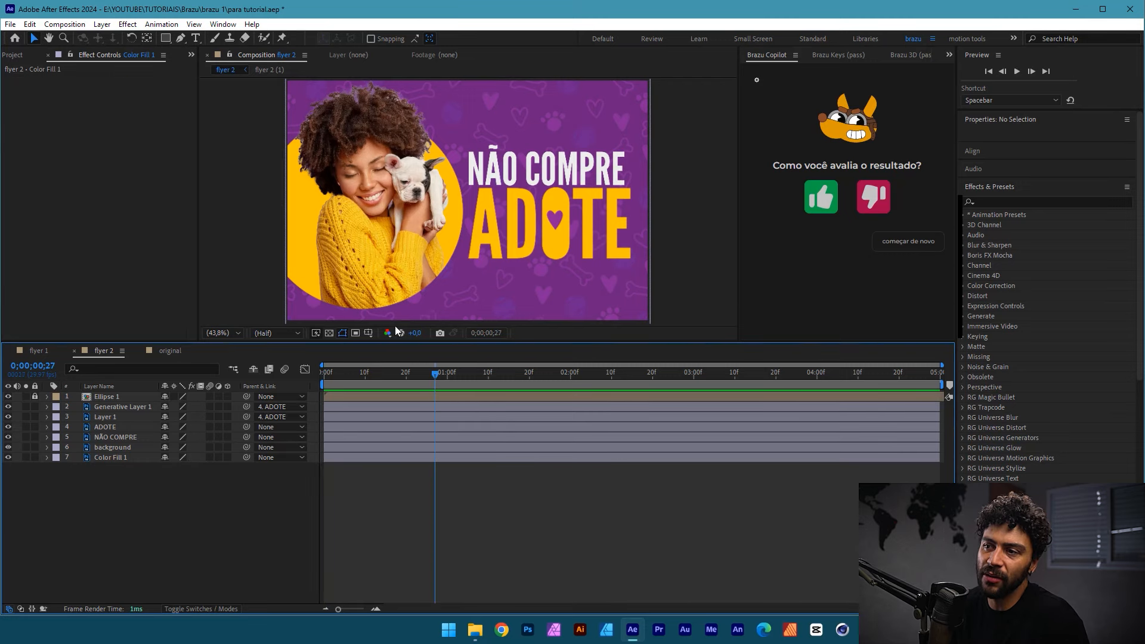
drag(378, 373, 487, 375)
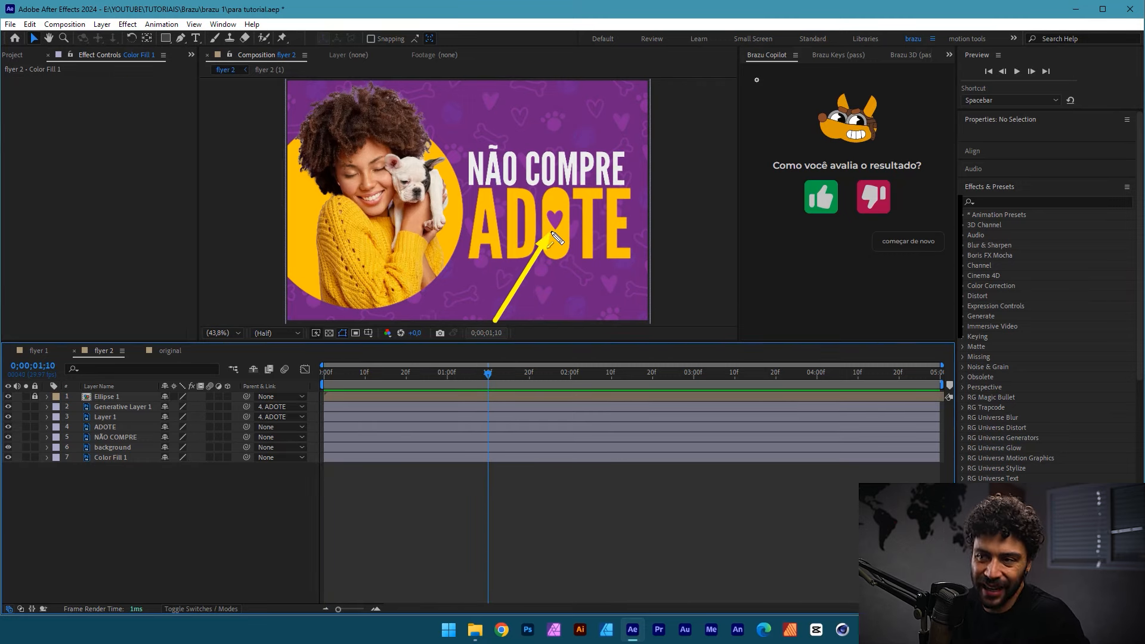
click(124, 416)
ctrl+click(105, 411)
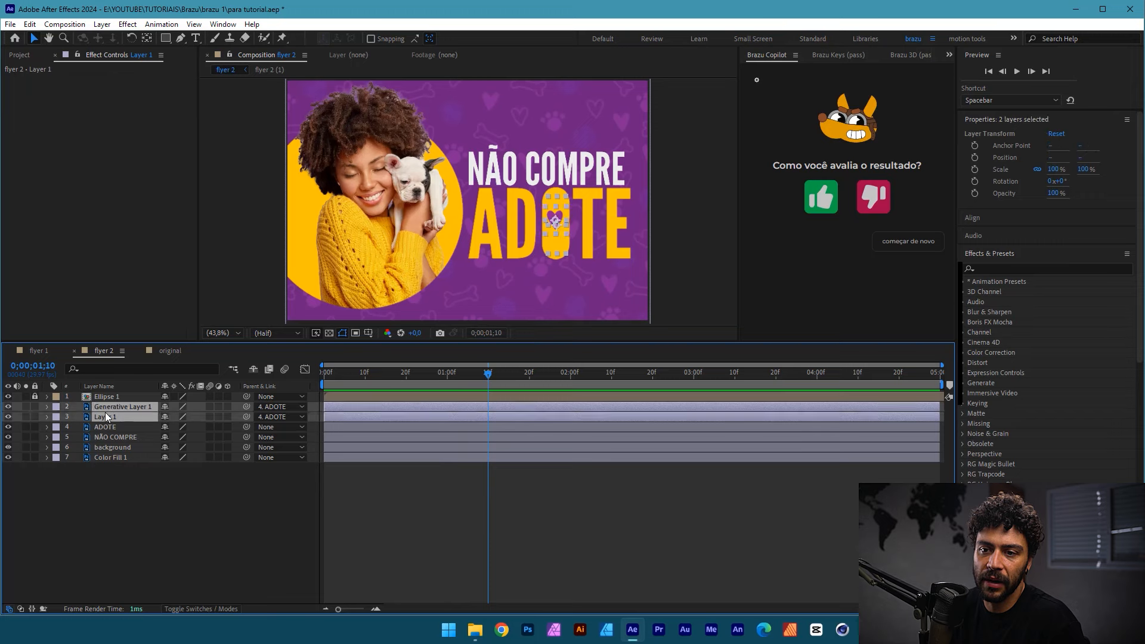
click(560, 216)
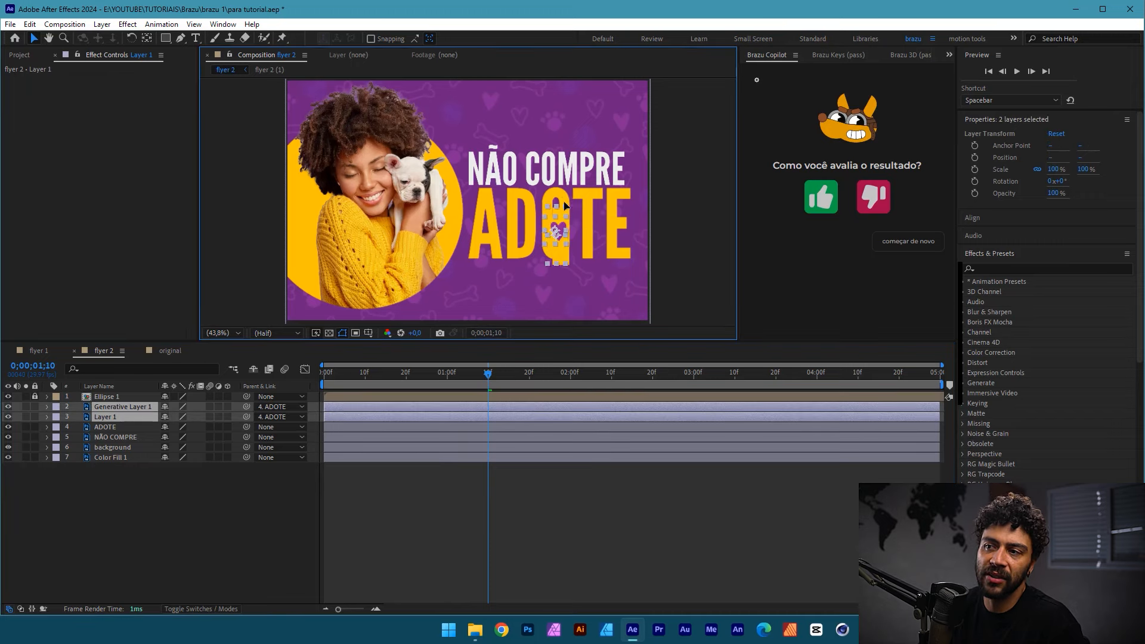
drag(37, 409, 39, 418)
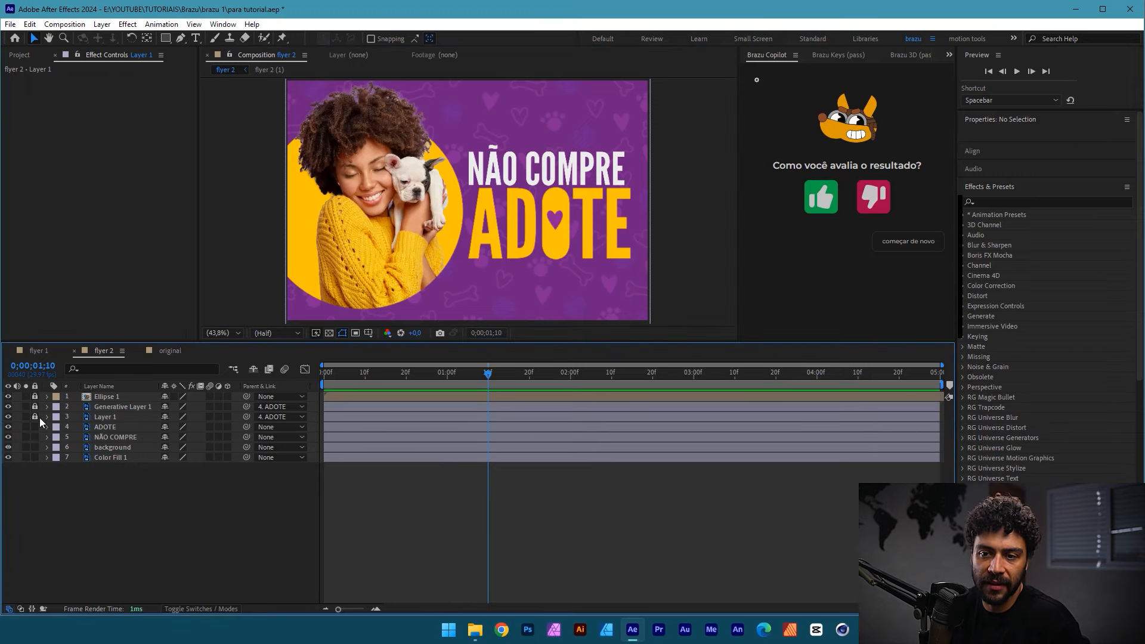
- Rate the last Copilot result positively, generate a new animation with "Decida por mim" and preview it from the first frame
click(822, 199)
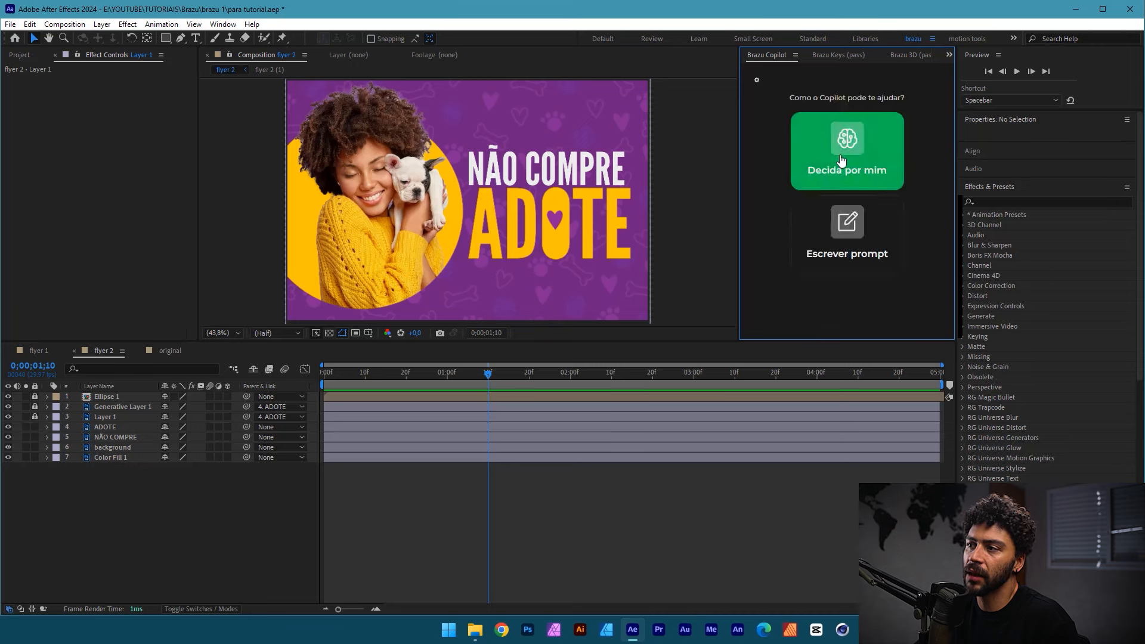
click(881, 189)
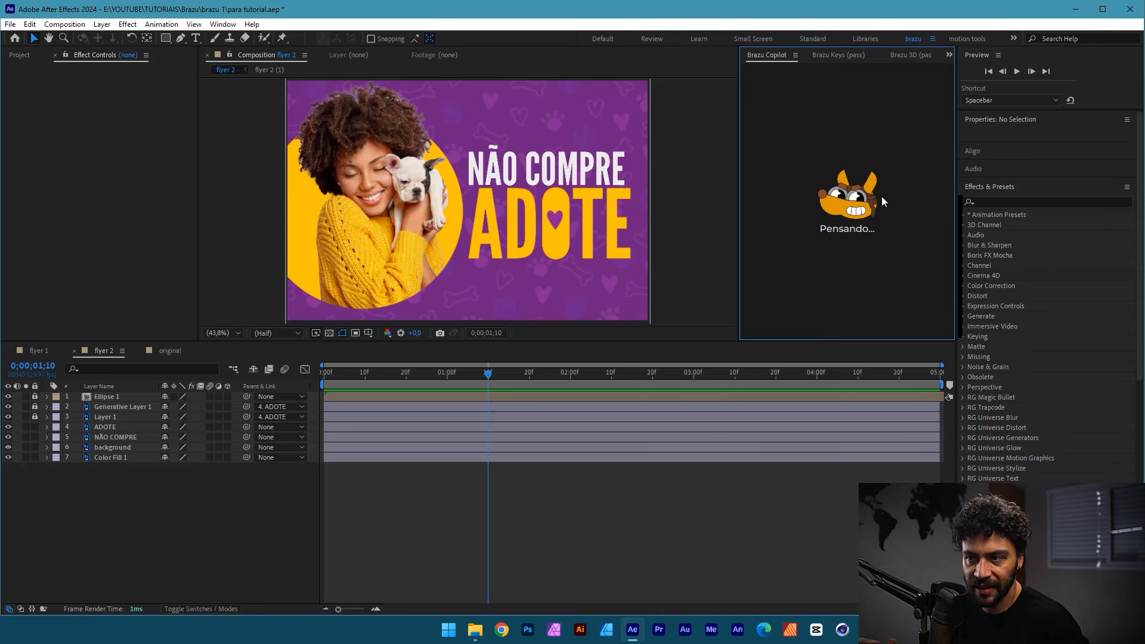
click(116, 426)
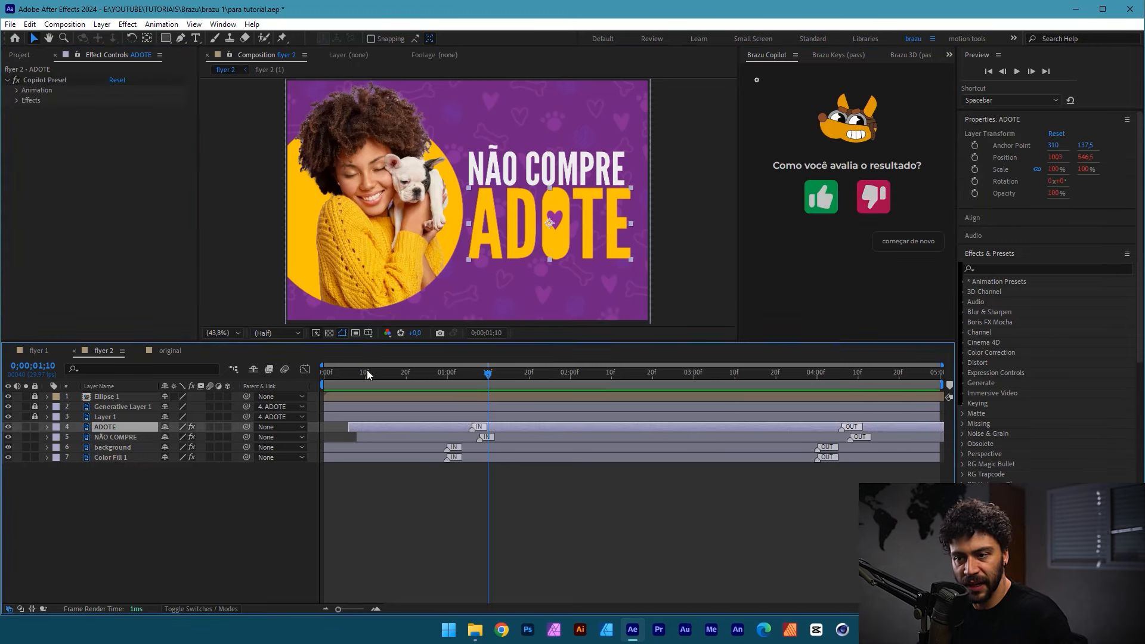
key(Home)
click(467, 467)
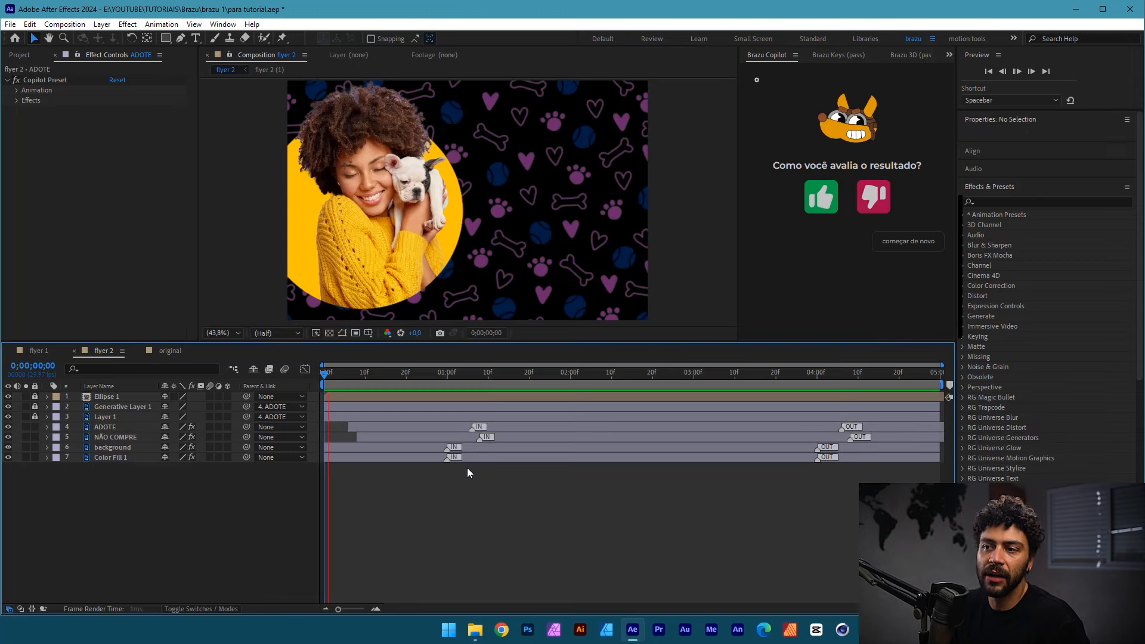
key(space)
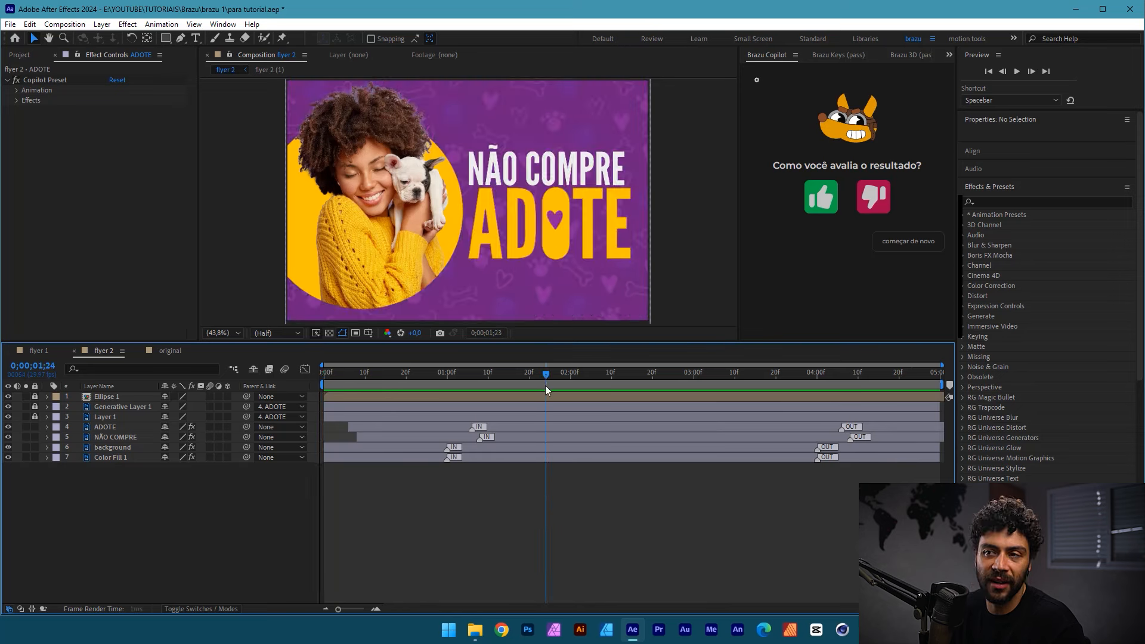
key(space)
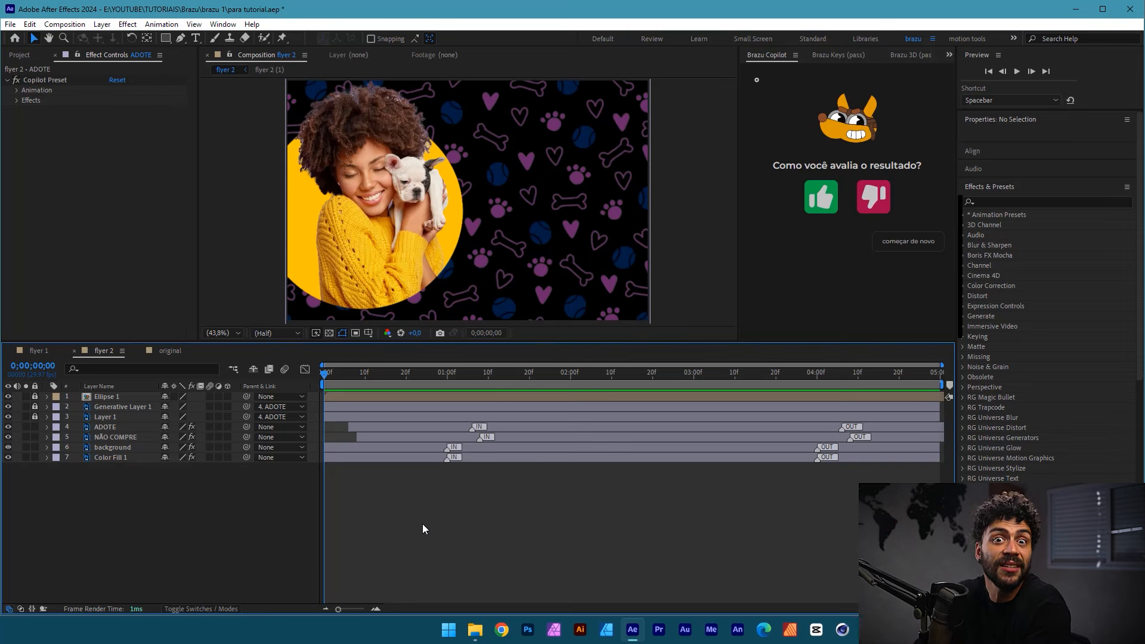
- Examine the Animation and Effects settings of the Copilot Preset on the ADOTE layer, with the current time at 0;00;01;22
click(382, 425)
click(382, 420)
click(17, 90)
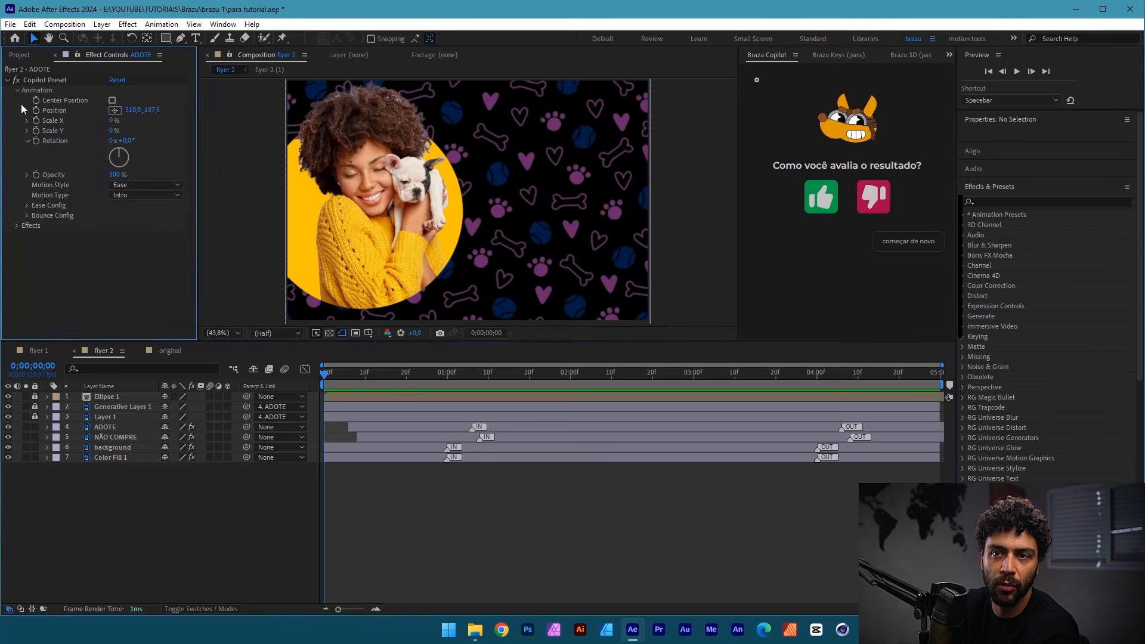
click(376, 416)
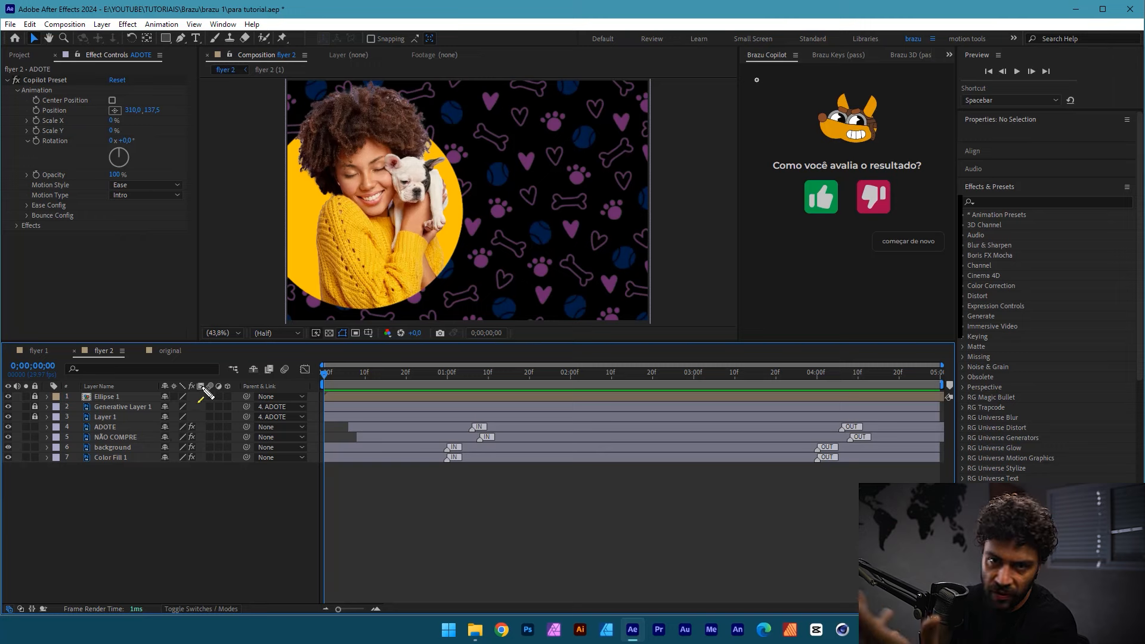
click(115, 428)
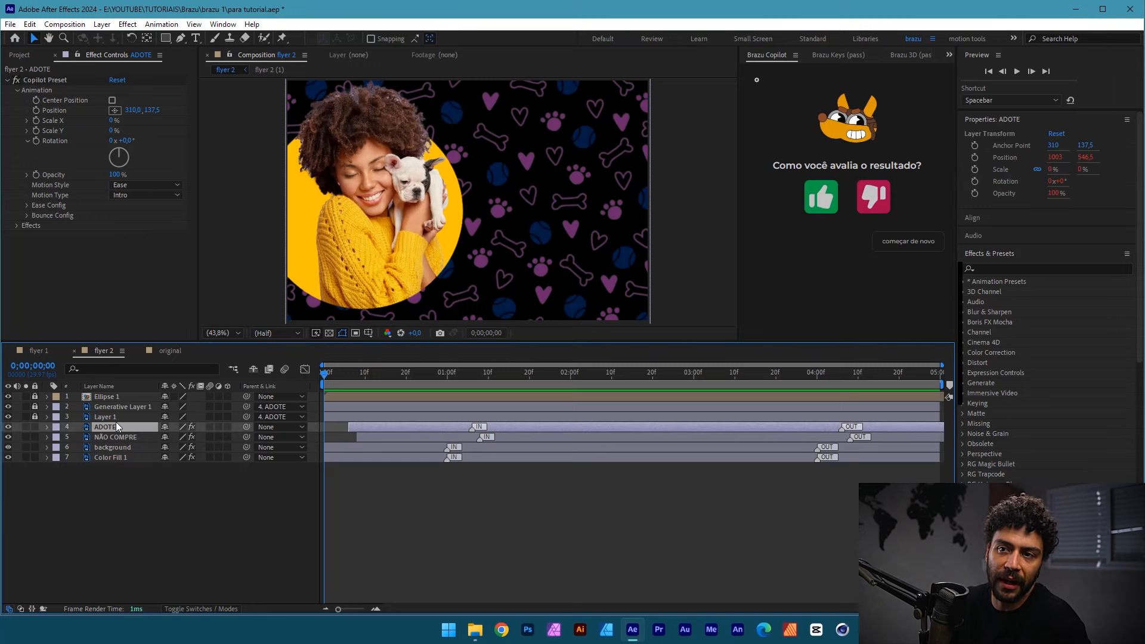
drag(459, 376, 537, 376)
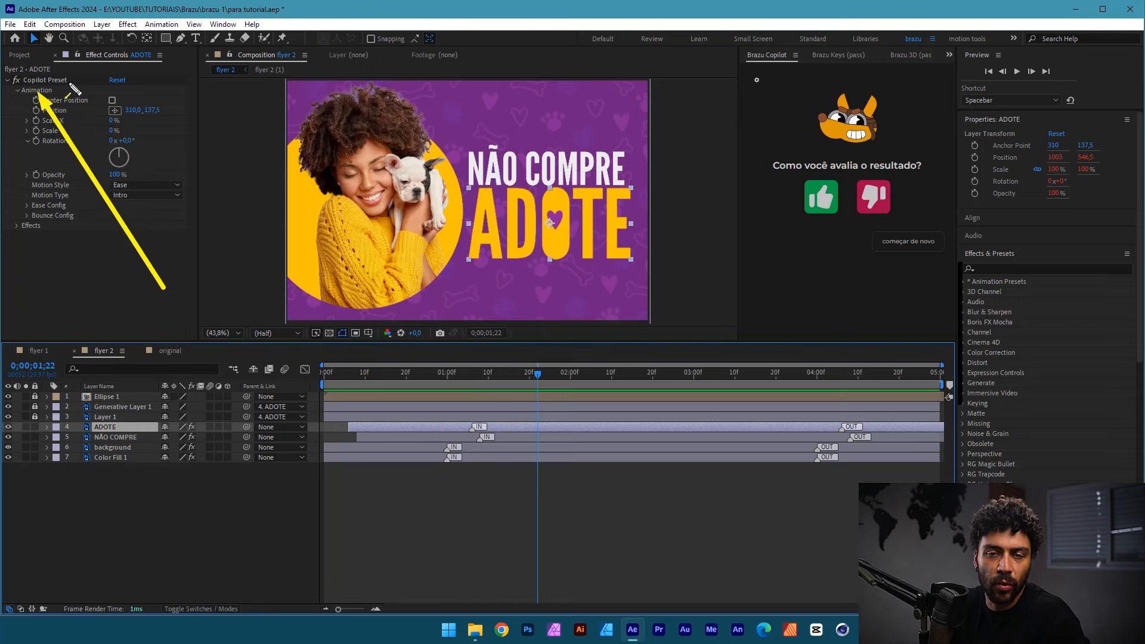
click(18, 226)
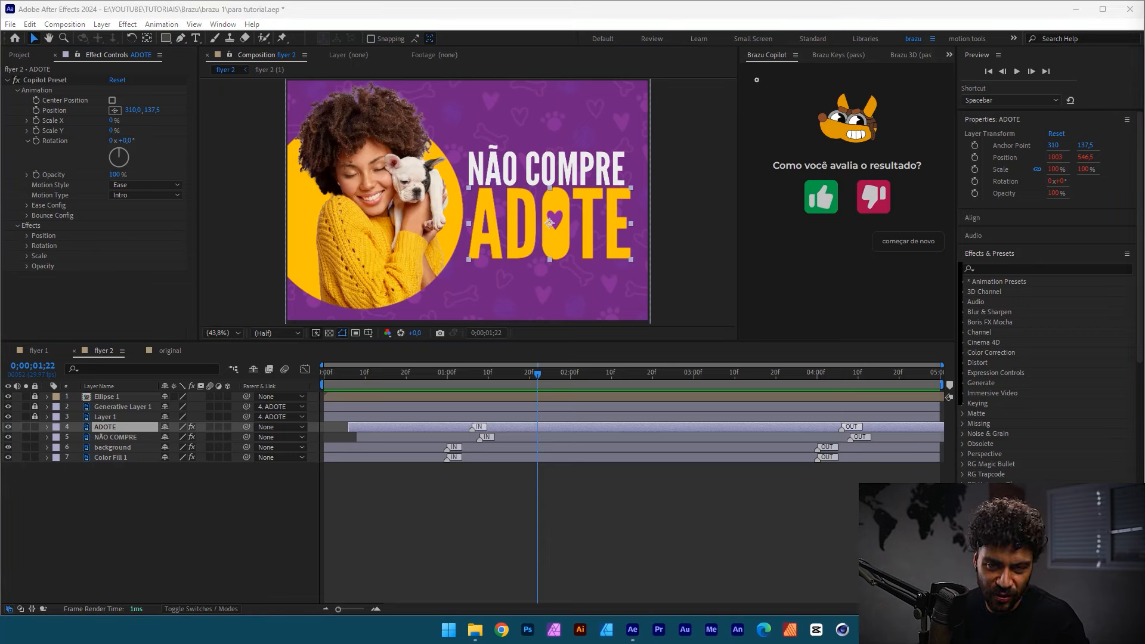
- Undo the generated animation, returning to the first frame, and restart Copilot in its "Escrever prompt" mode after rating the result positively
click(448, 489)
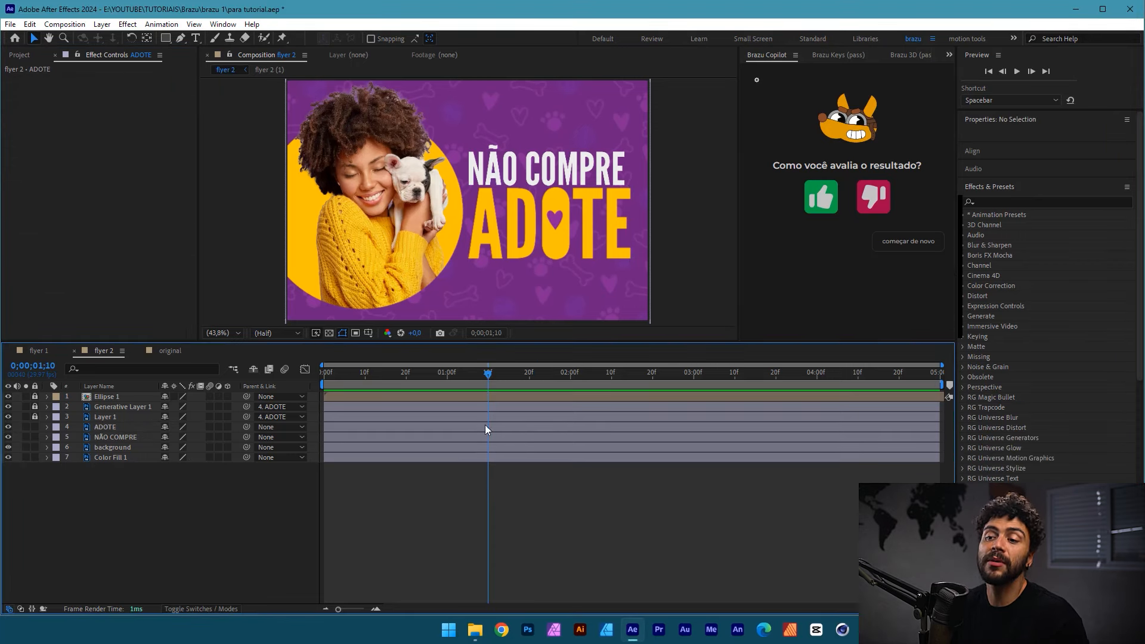
drag(485, 425, 283, 393)
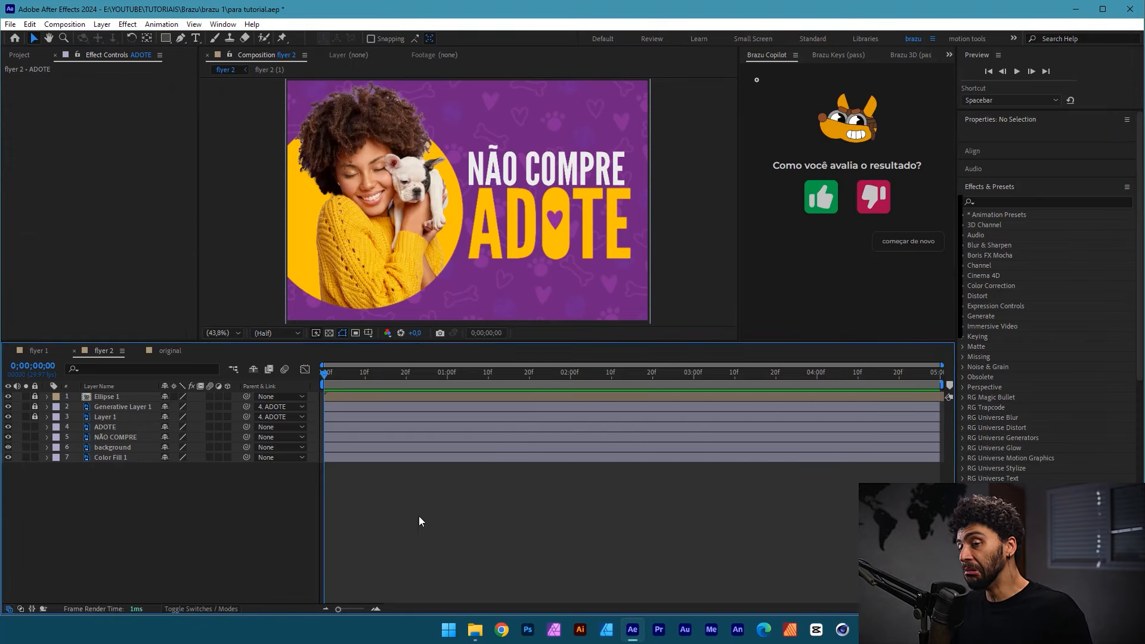
click(821, 197)
click(904, 221)
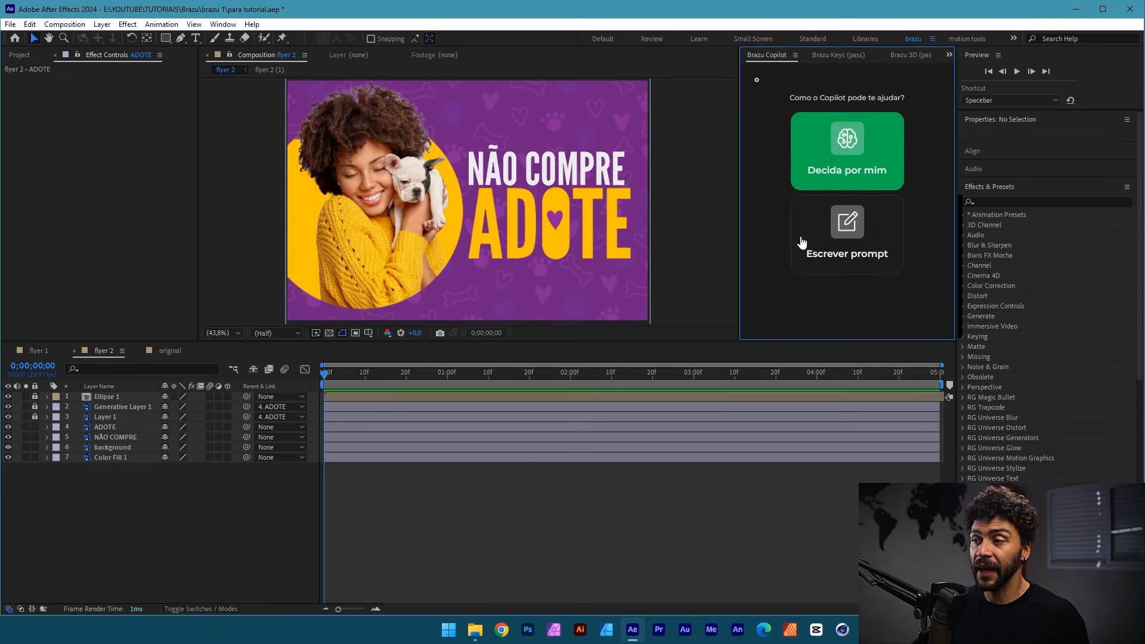
click(837, 237)
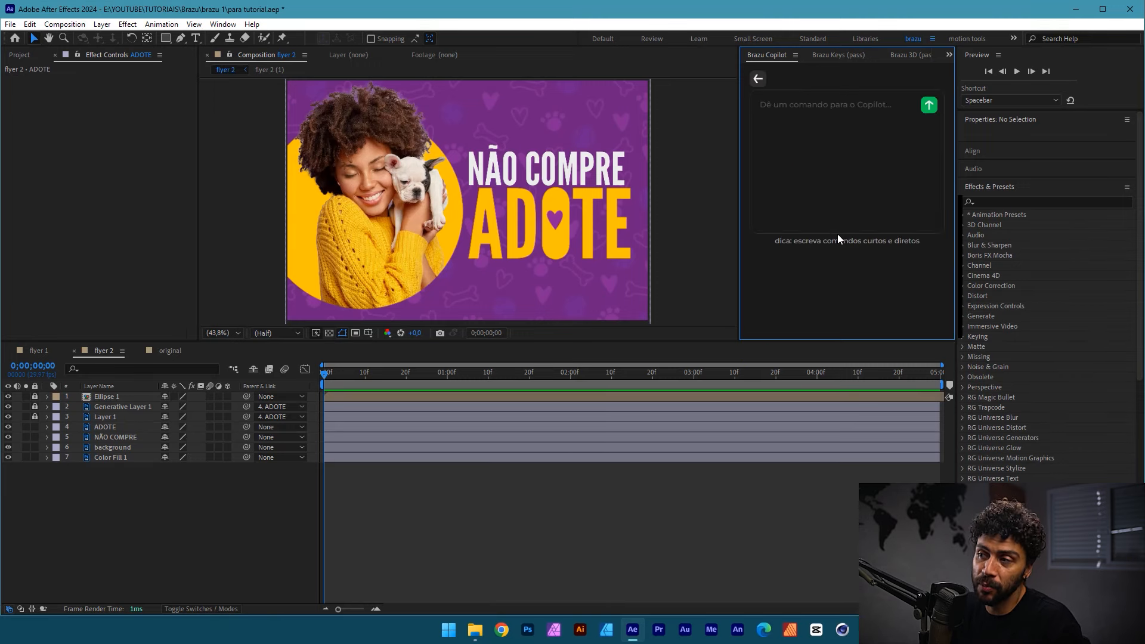
- Generate an animation with the Copilot prompt "animar todas em posição" and preview it from the start
click(595, 519)
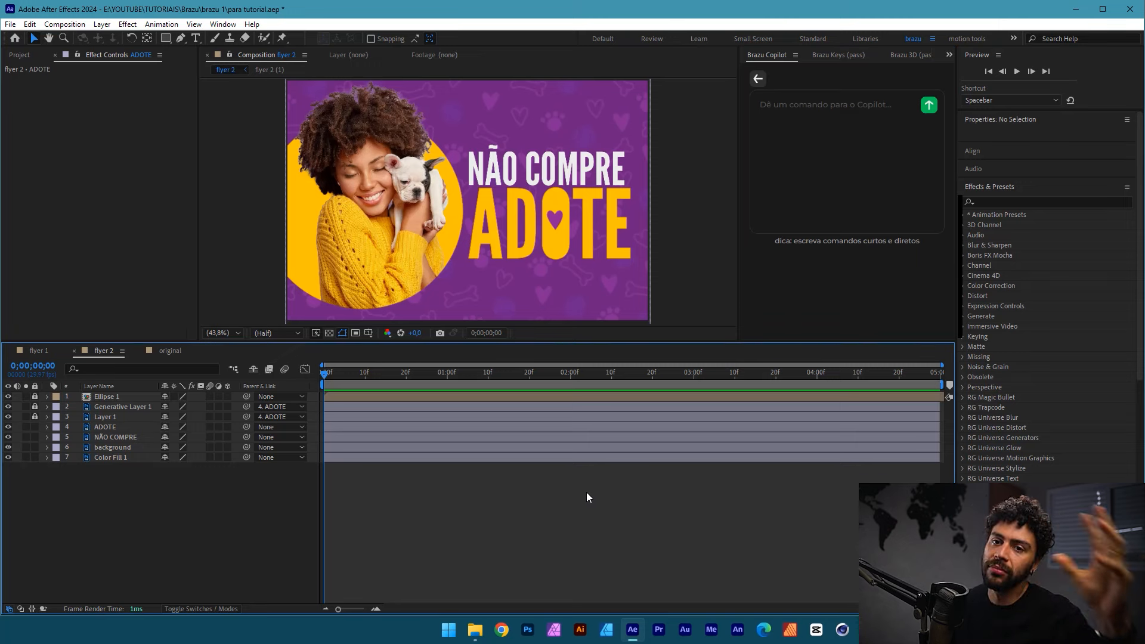
click(854, 123)
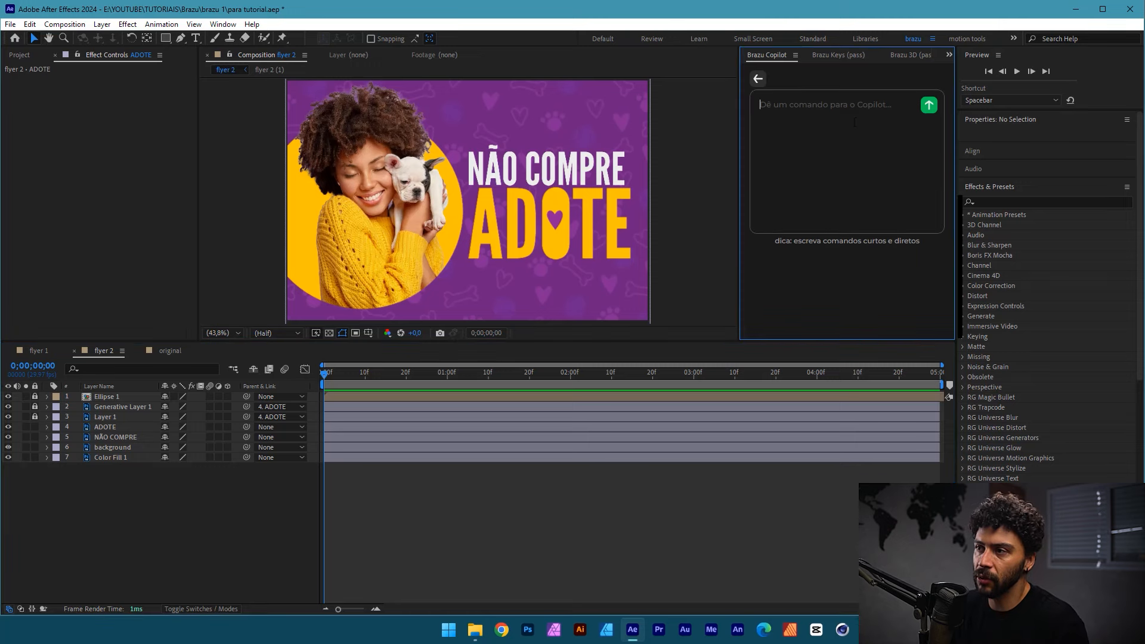
text(animar todas)
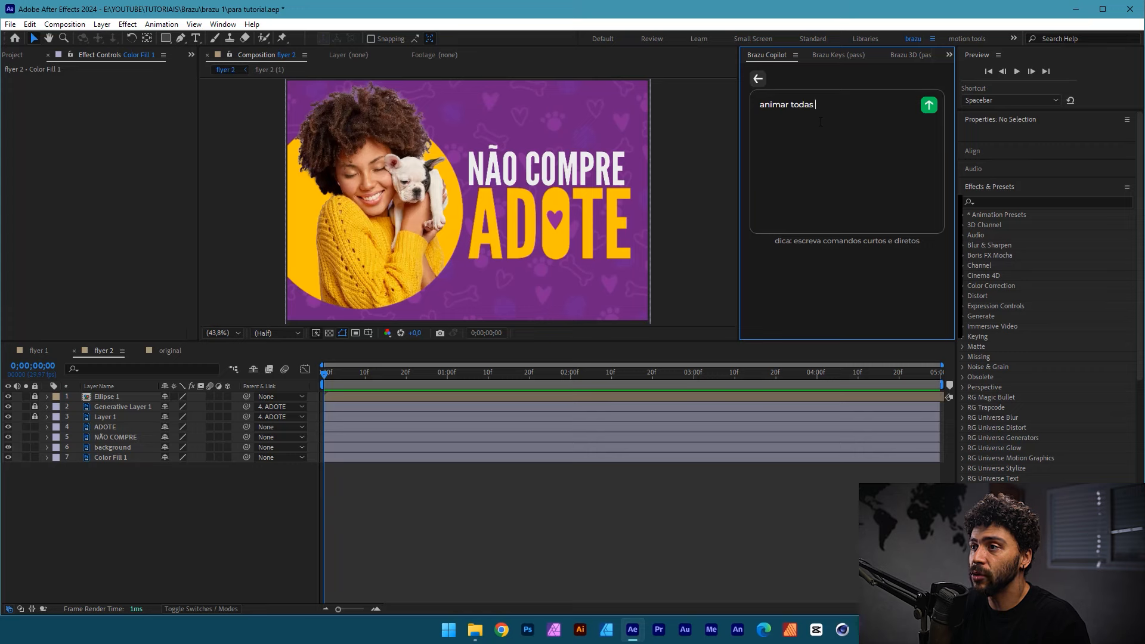
text( em posição)
key(Return)
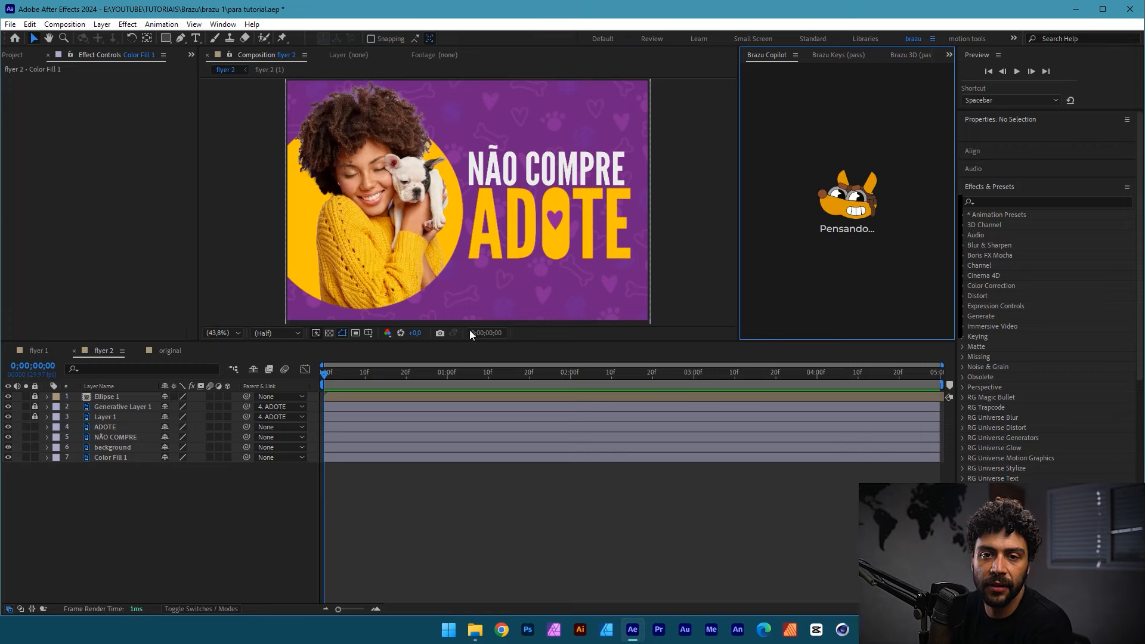
drag(385, 370, 416, 372)
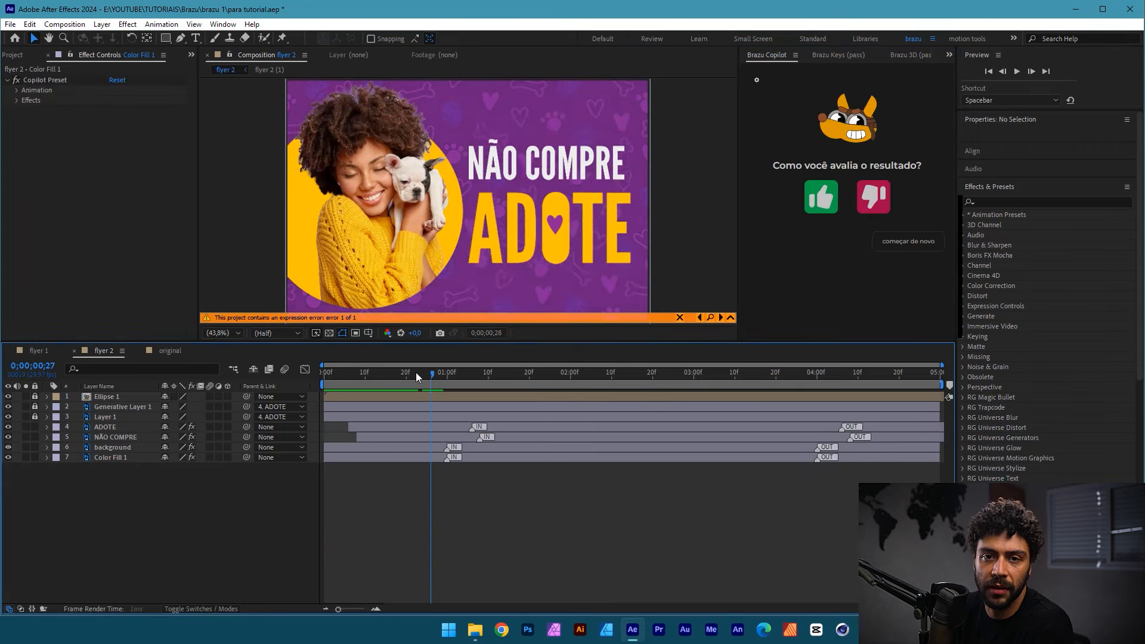
key(space)
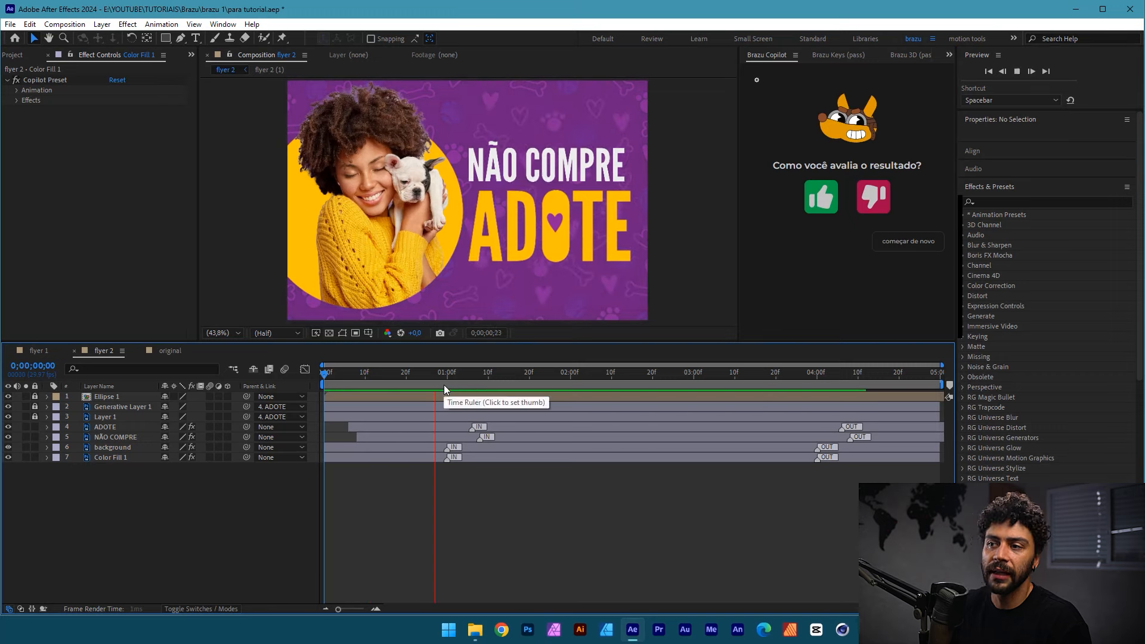
key(space)
- Rate the prompted result negatively and undo its animation
click(874, 200)
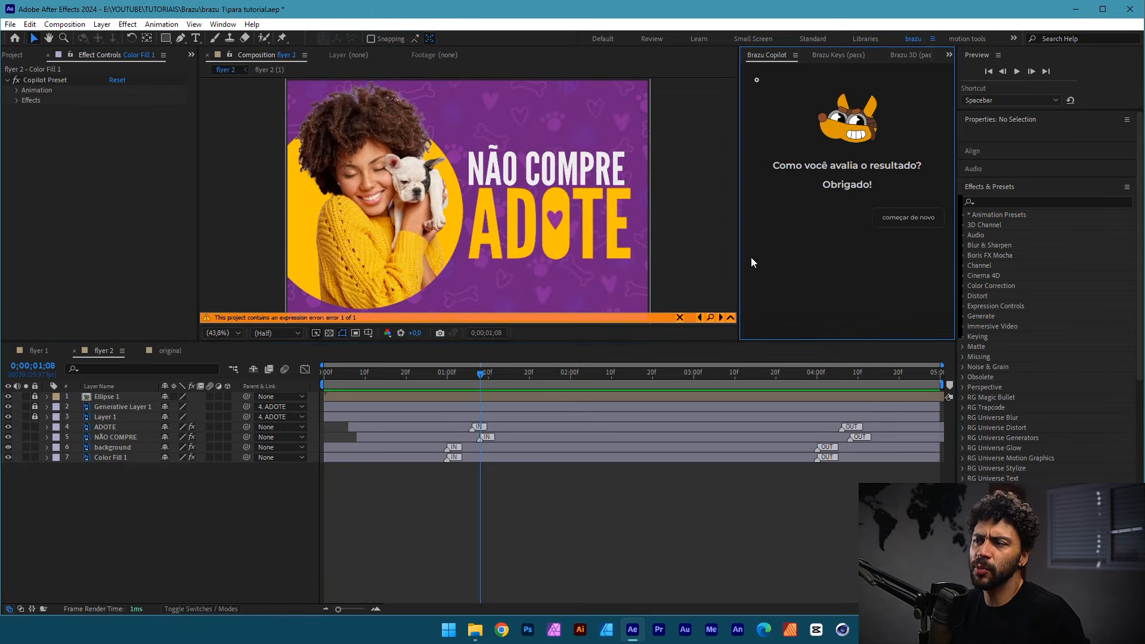
click(439, 513)
key(ctrl+z)
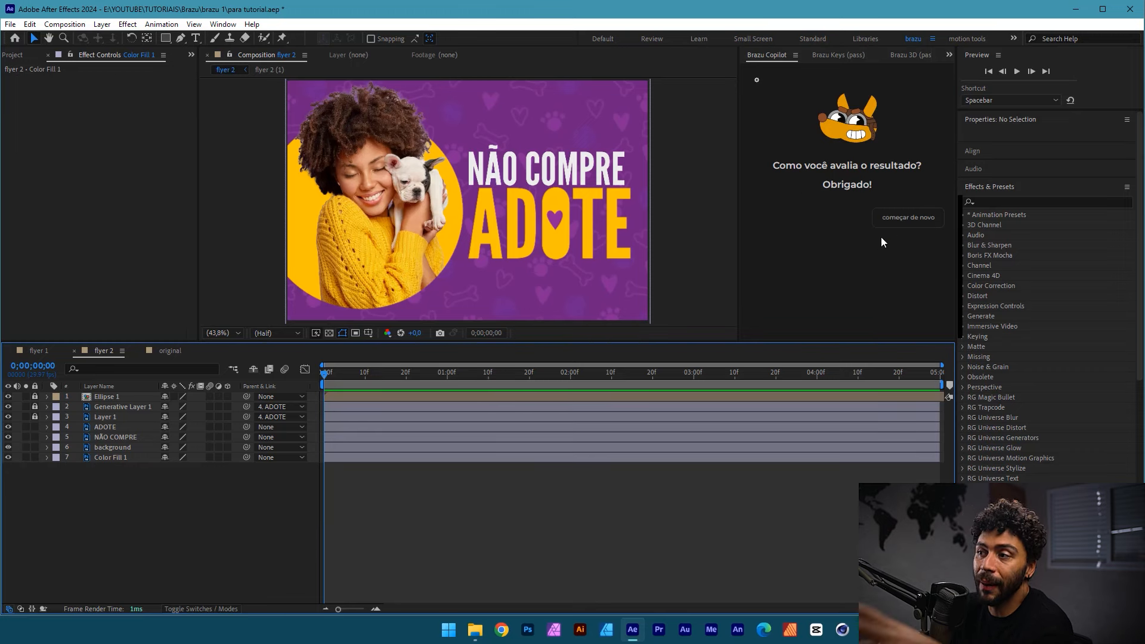
- Start Copilot over, generate the flyer animation with "Decida por mim" from the first frame and preview it
click(906, 217)
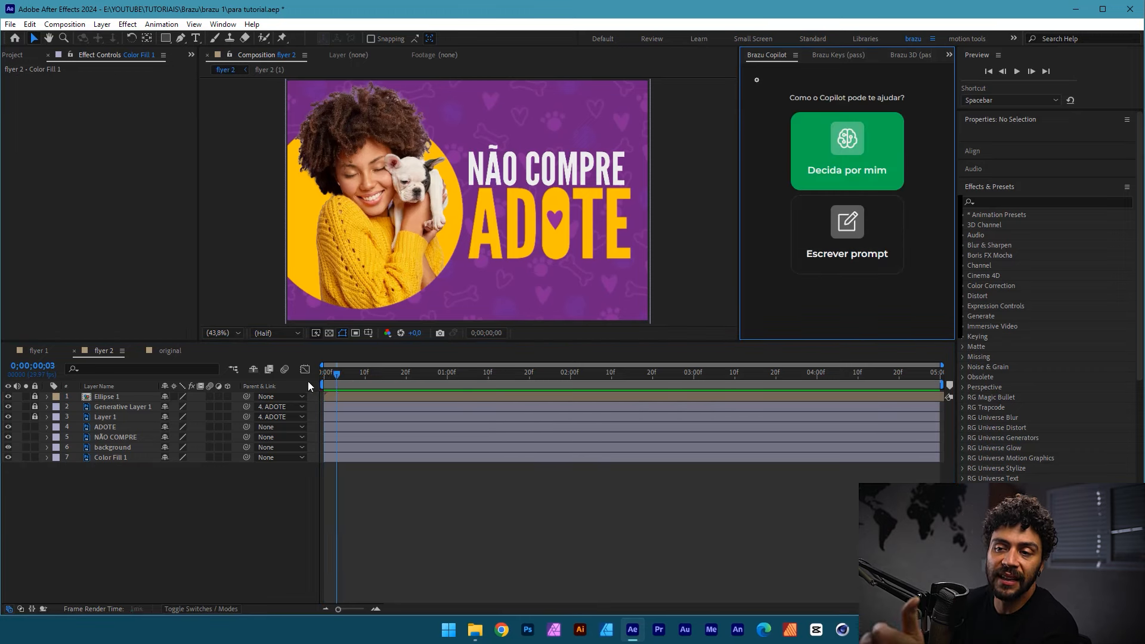
click(424, 502)
key(space)
key(space)
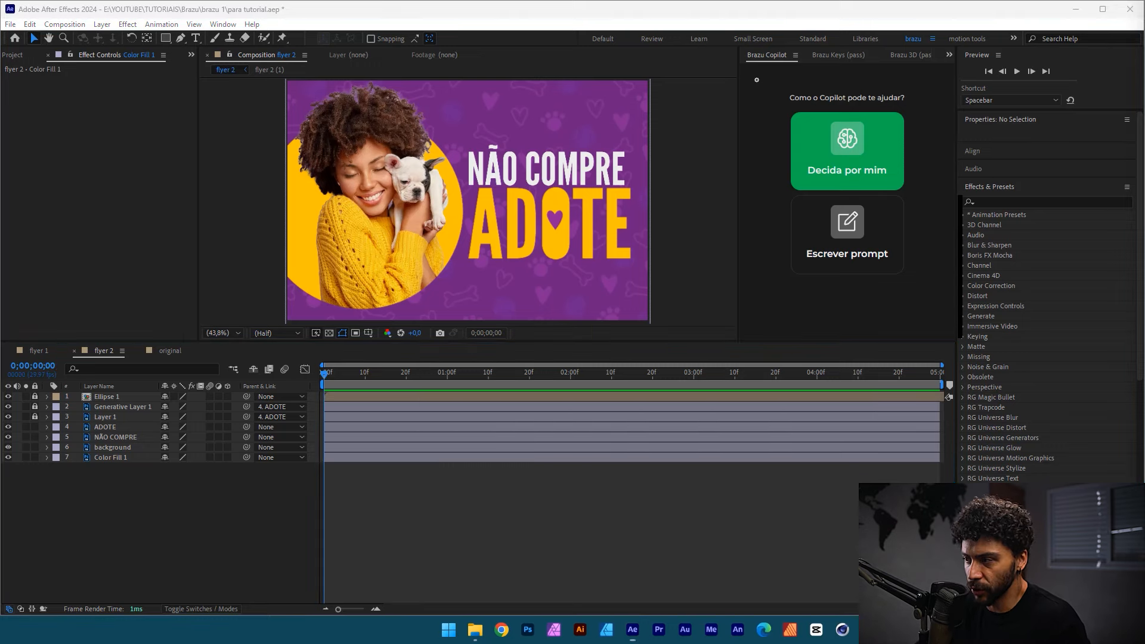
click(846, 155)
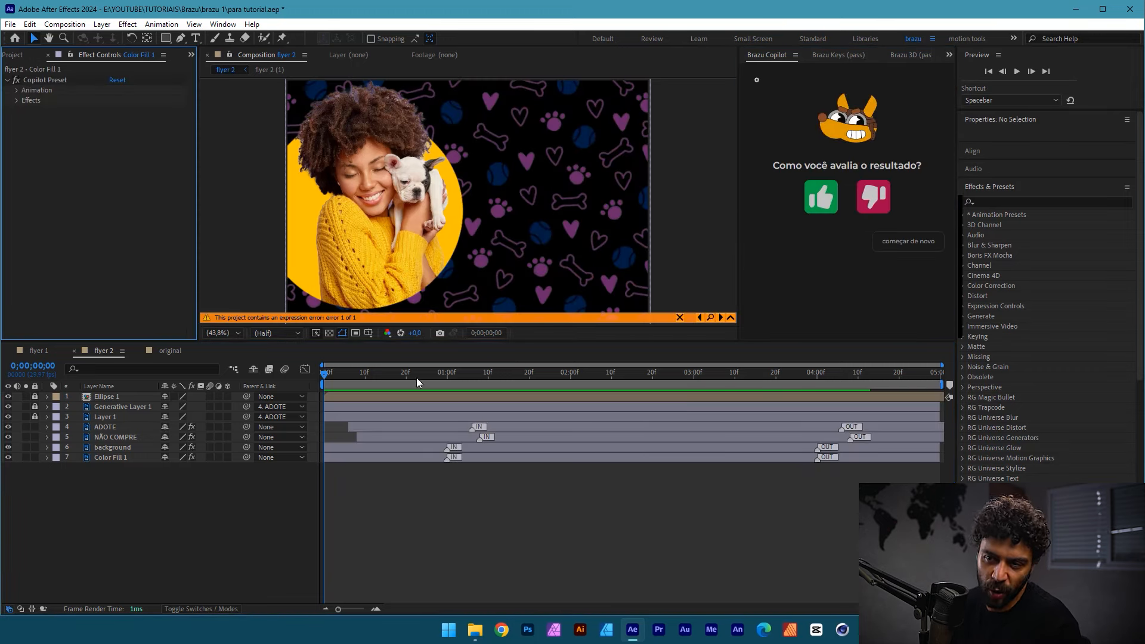
key(space)
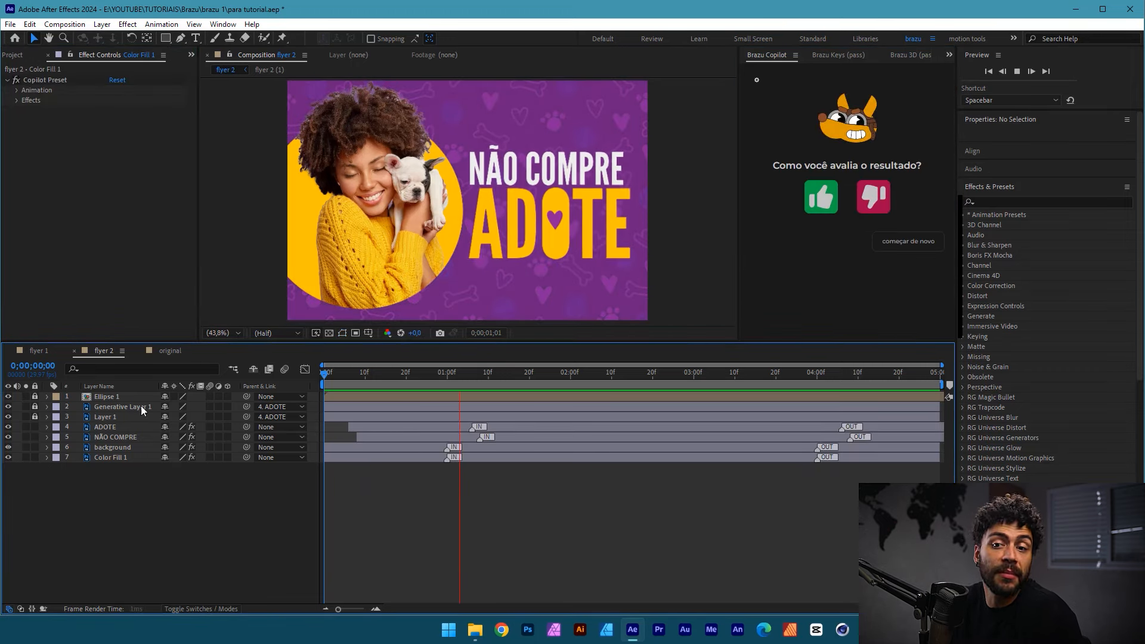
- Stop the preview, unlock the Ellipse 1 layer, try moving it in the composition and undo the move
click(116, 398)
key(space)
click(35, 399)
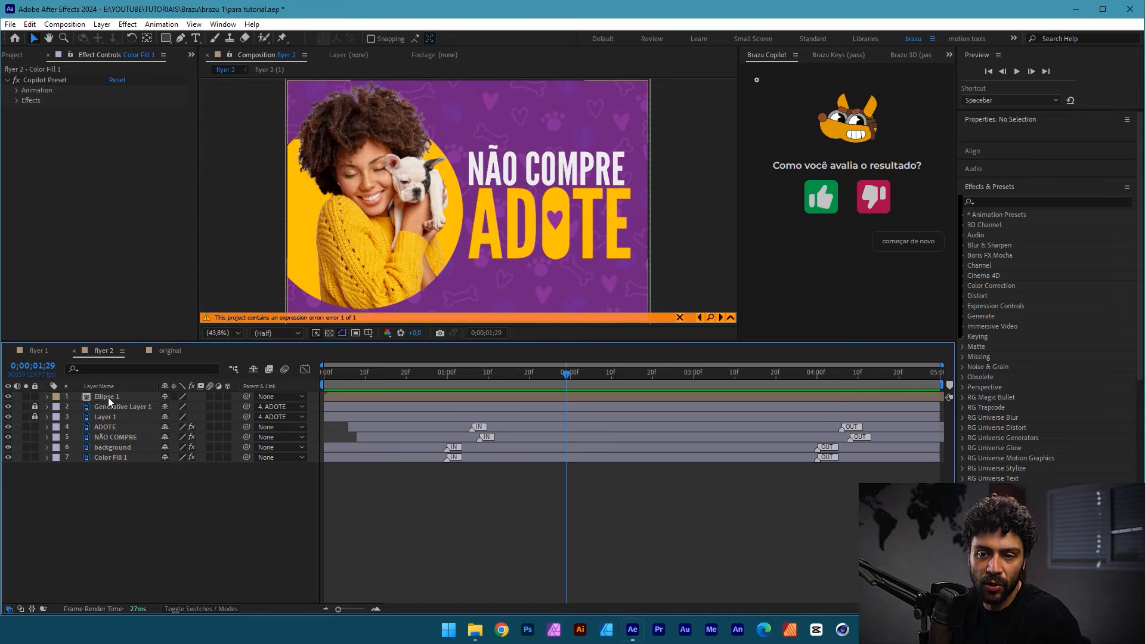
click(110, 397)
drag(394, 251, 440, 220)
key(ctrl+z)
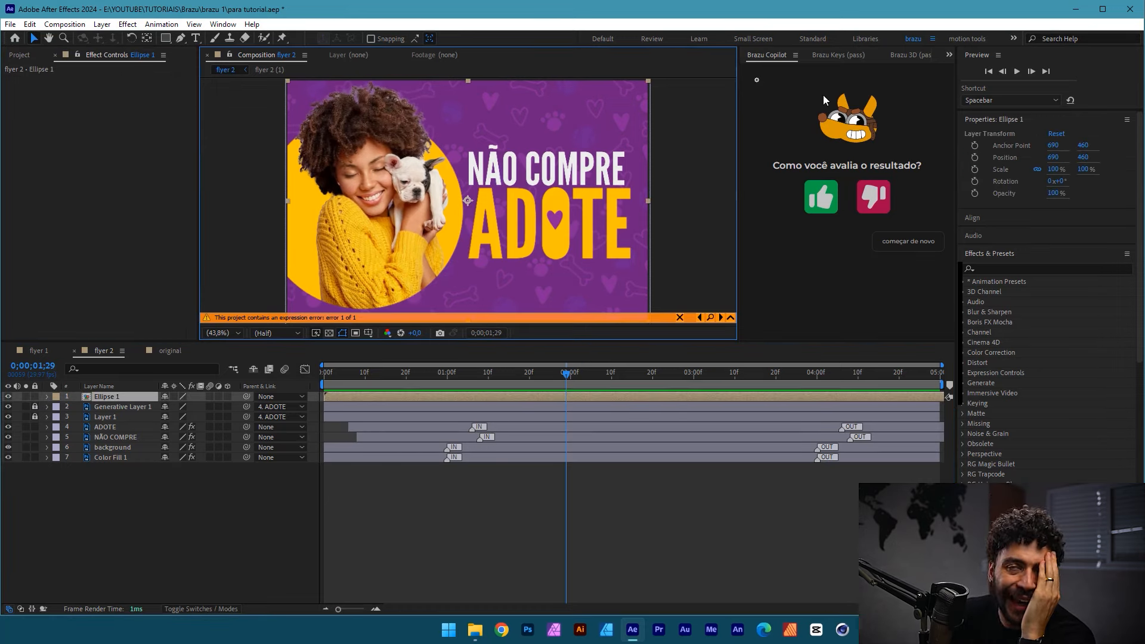
- Open Brazu Viewer and look through its Preset Animação categories Escala Ease, Escala Bounce and Posição Ease
click(907, 61)
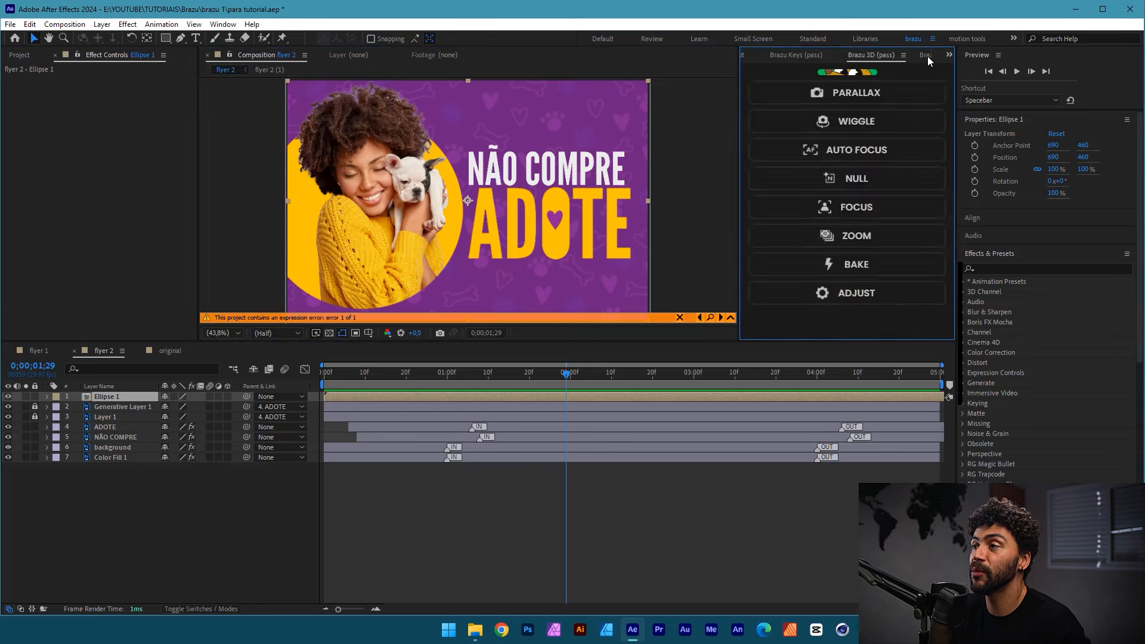
click(927, 56)
click(921, 59)
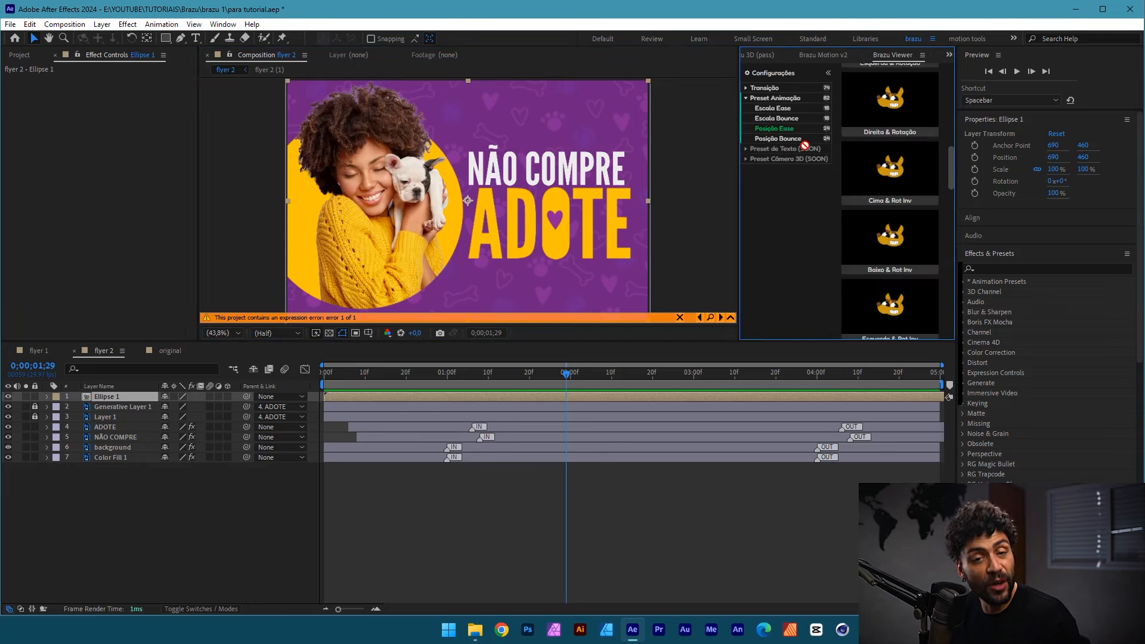
click(752, 90)
click(747, 89)
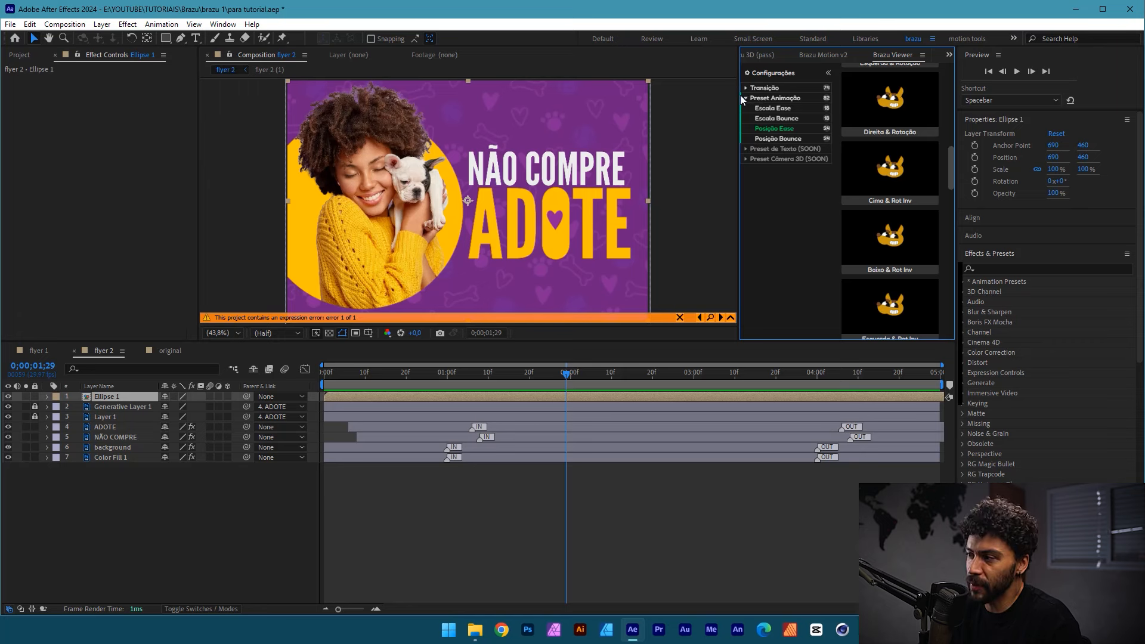
click(747, 99)
click(758, 99)
click(769, 99)
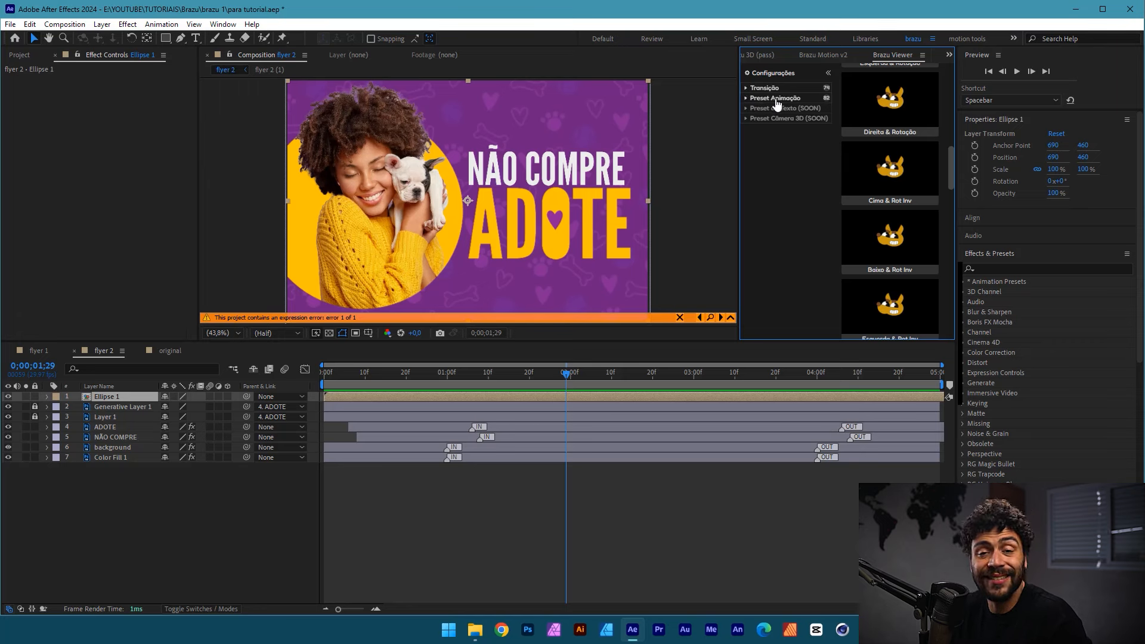
click(774, 100)
click(782, 109)
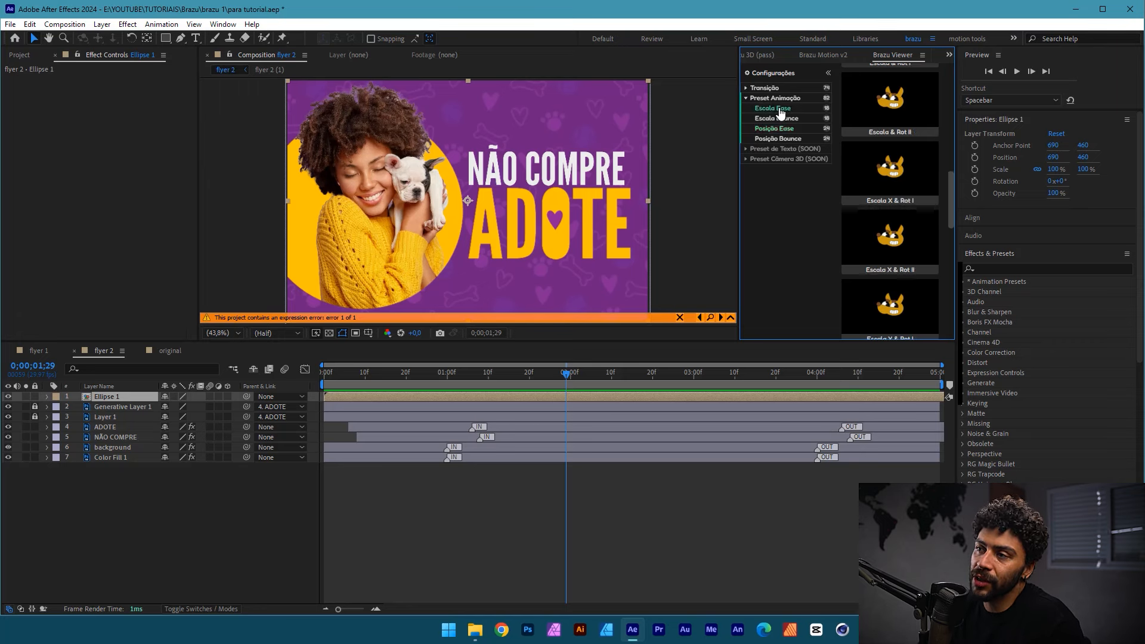
click(777, 119)
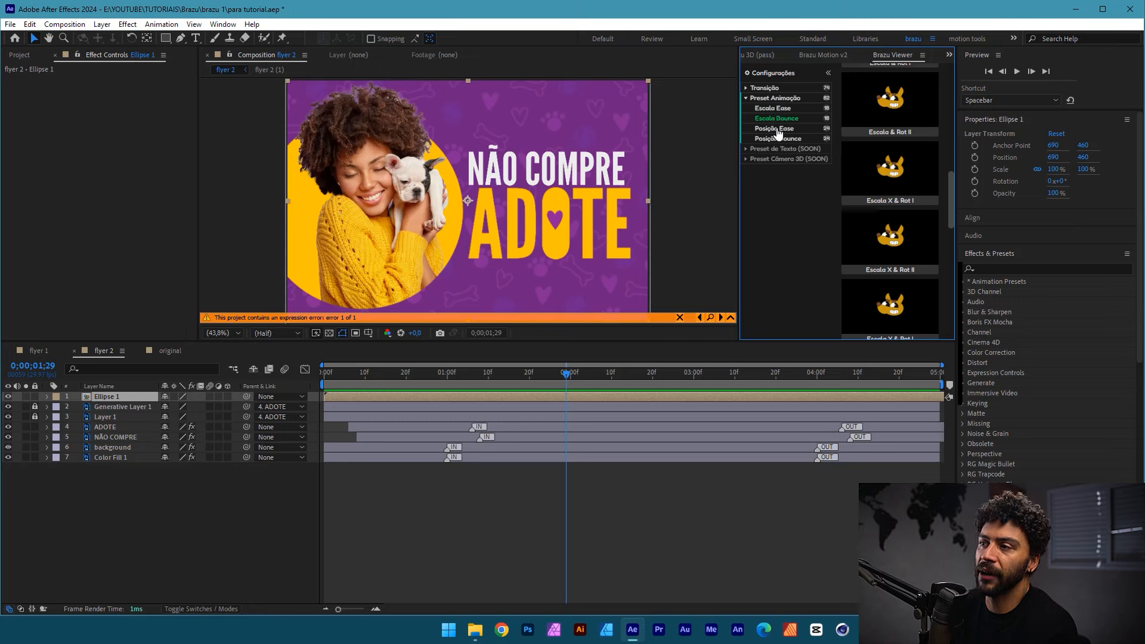
click(773, 130)
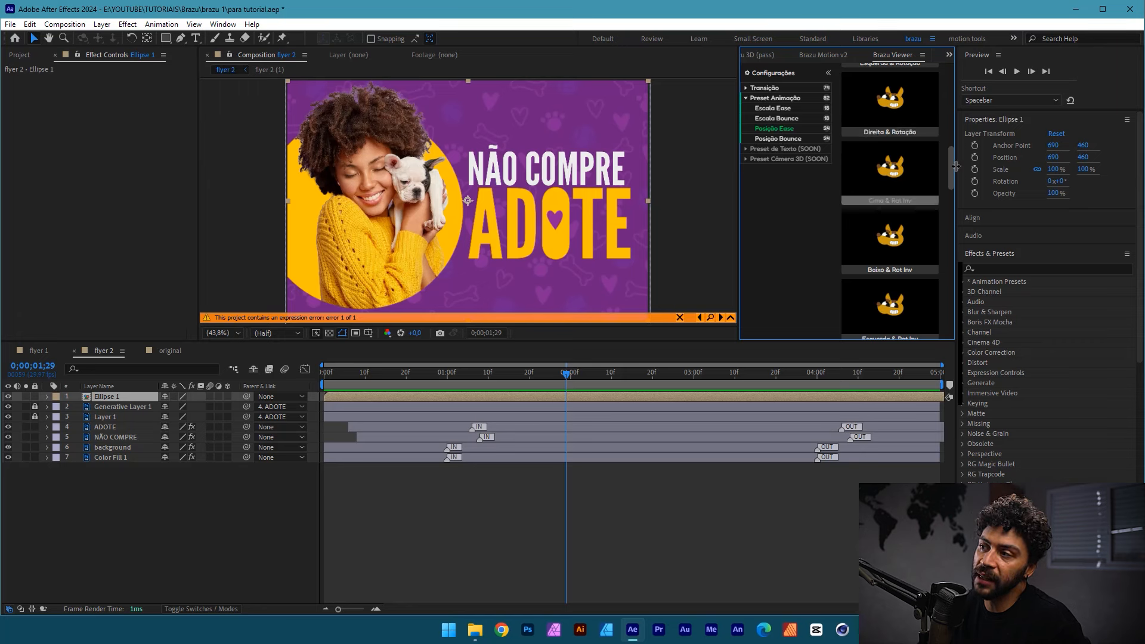
- Apply the Posição Ease preset Direita & Rotação to the Ellipse 1 layer and preview the composition from the first frame
drag(954, 167, 954, 89)
scroll(897, 179, down, 3)
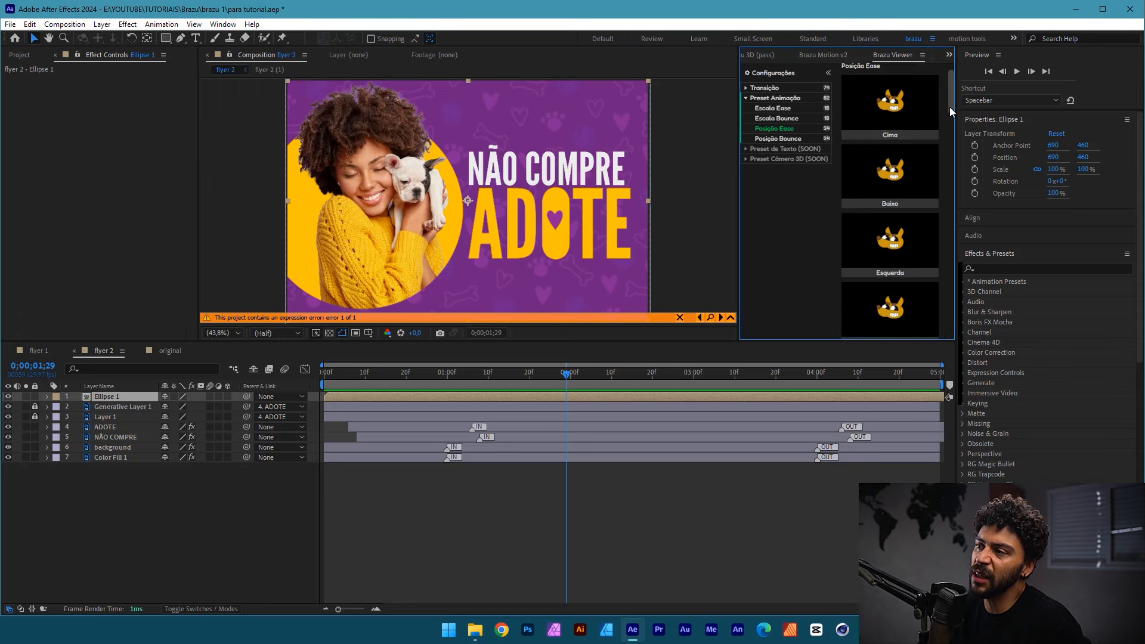
scroll(898, 224, down, 2)
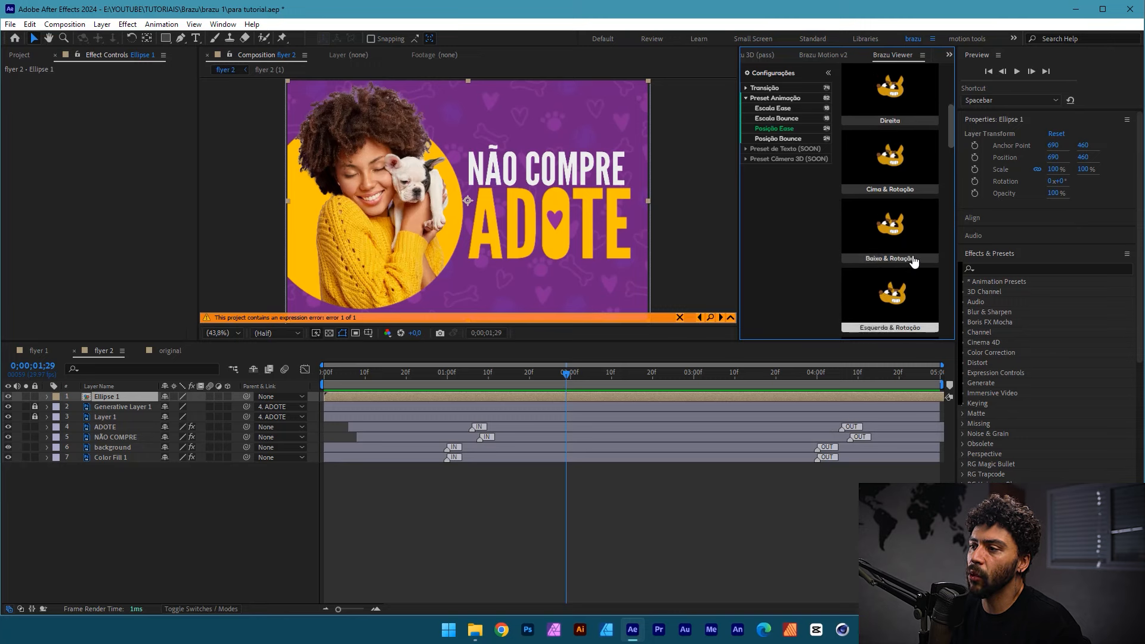
drag(951, 132, 950, 150)
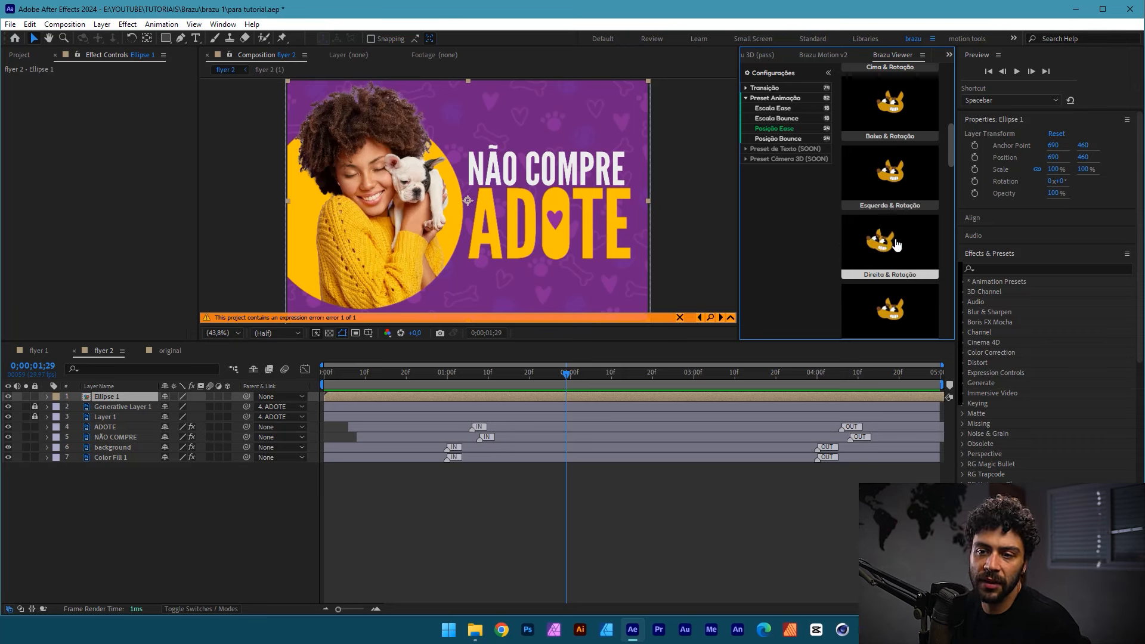
click(407, 396)
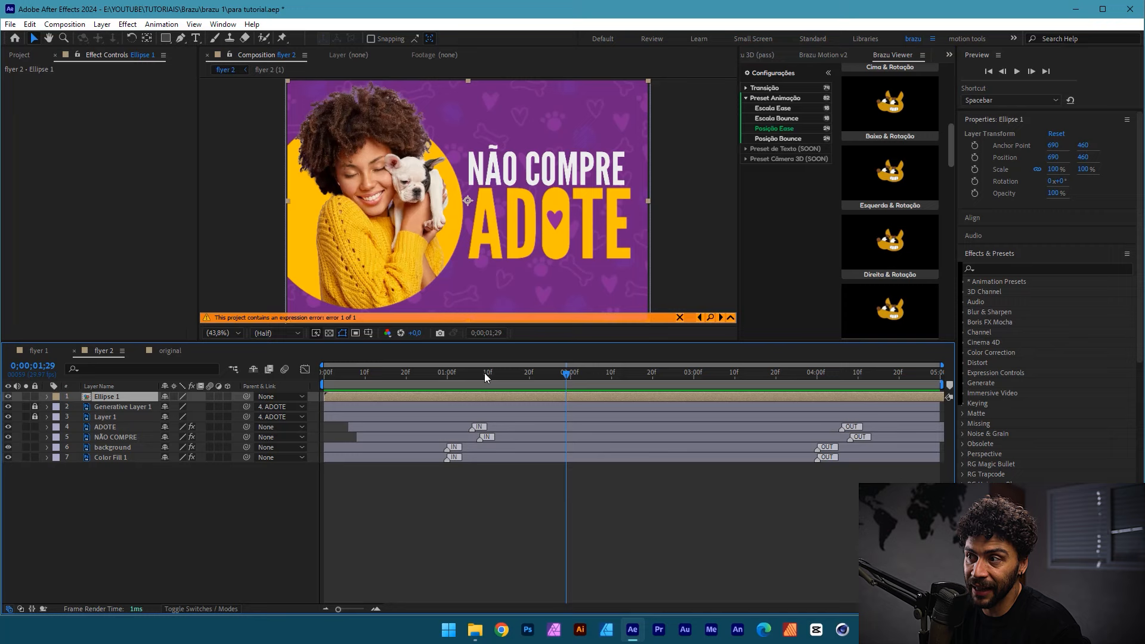
click(894, 245)
drag(364, 372, 307, 384)
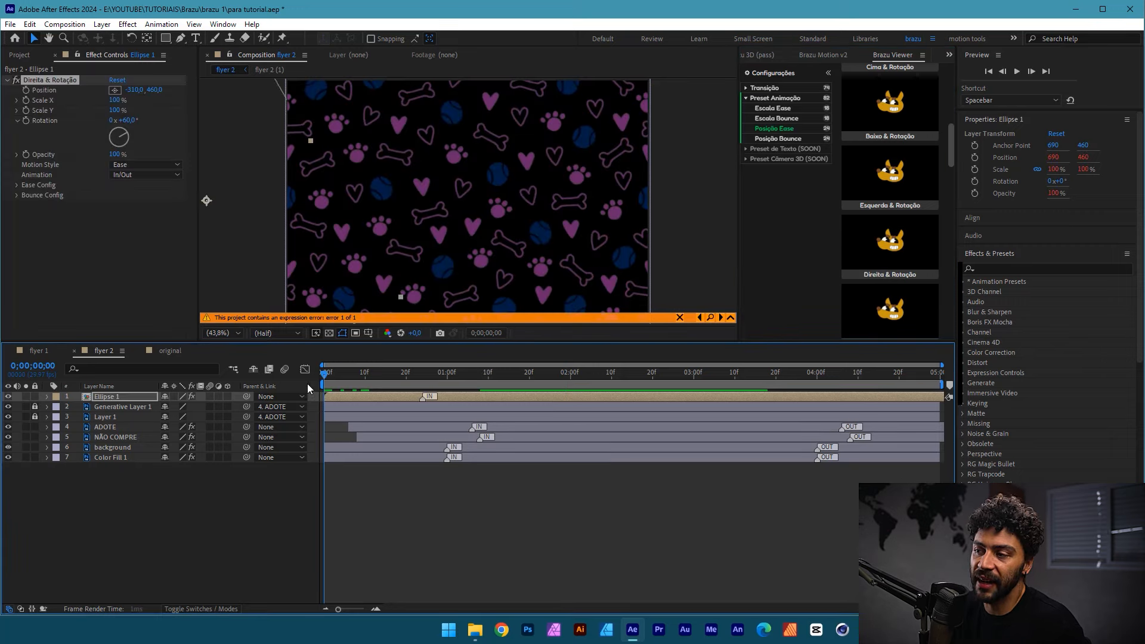
key(space)
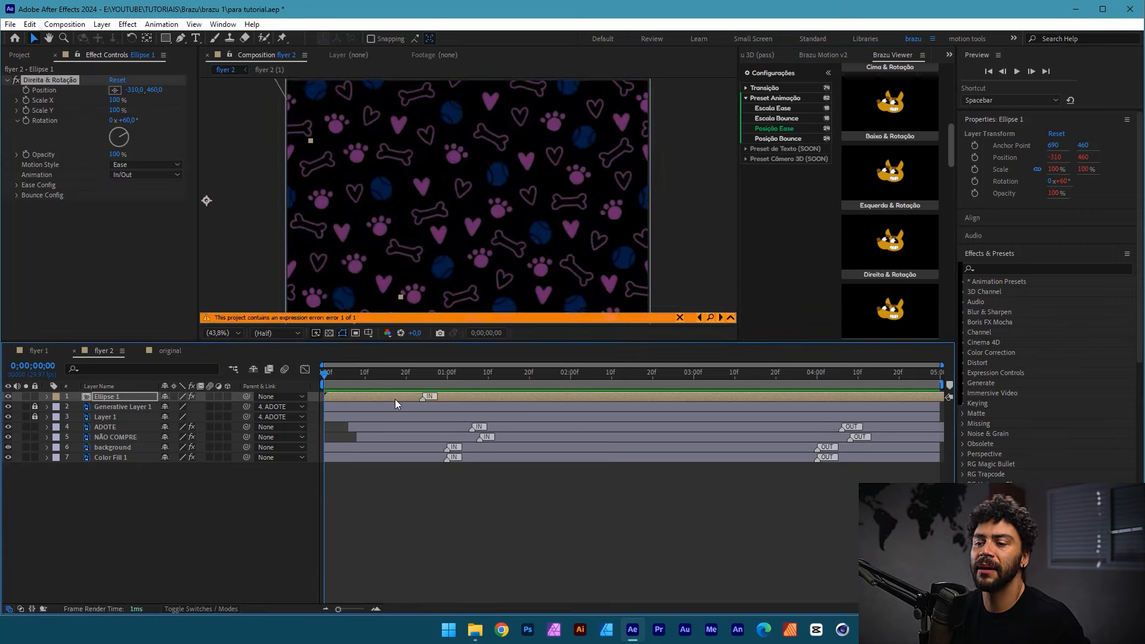
key(space)
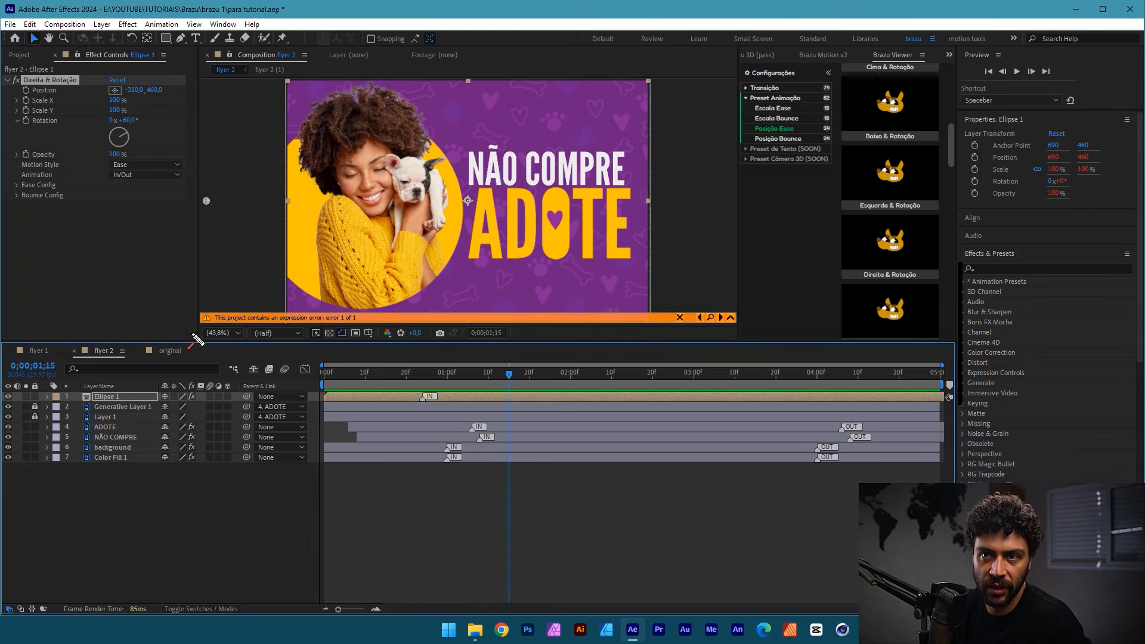
- Move Ellipse 1's IN marker earlier, to about frame 7, and preview the entrance from the start
mouse_move(192, 335)
mouse_down()
mouse_move(99, 62)
mouse_move(154, 84)
mouse_move(424, 401)
mouse_move(352, 397)
mouse_up()
key(Escape)
click(421, 402)
key(Home)
key(space)
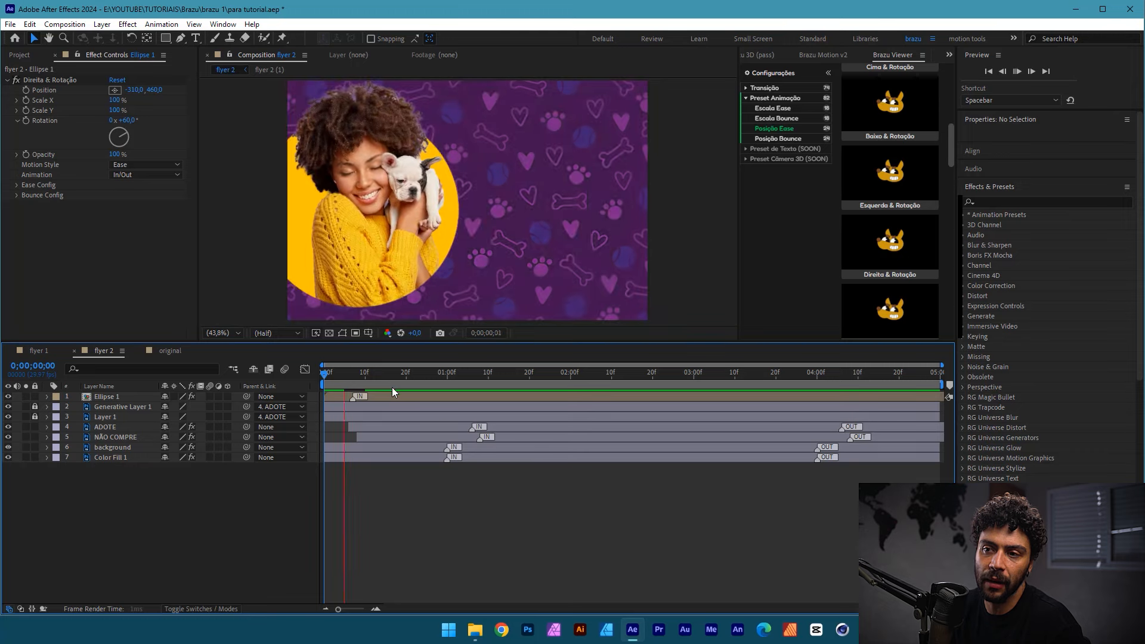
- Move Ellipse 1's IN marker later, to about 2 seconds 7 frames, and preview the slower entrance from the start
key(space)
drag(603, 392, 589, 395)
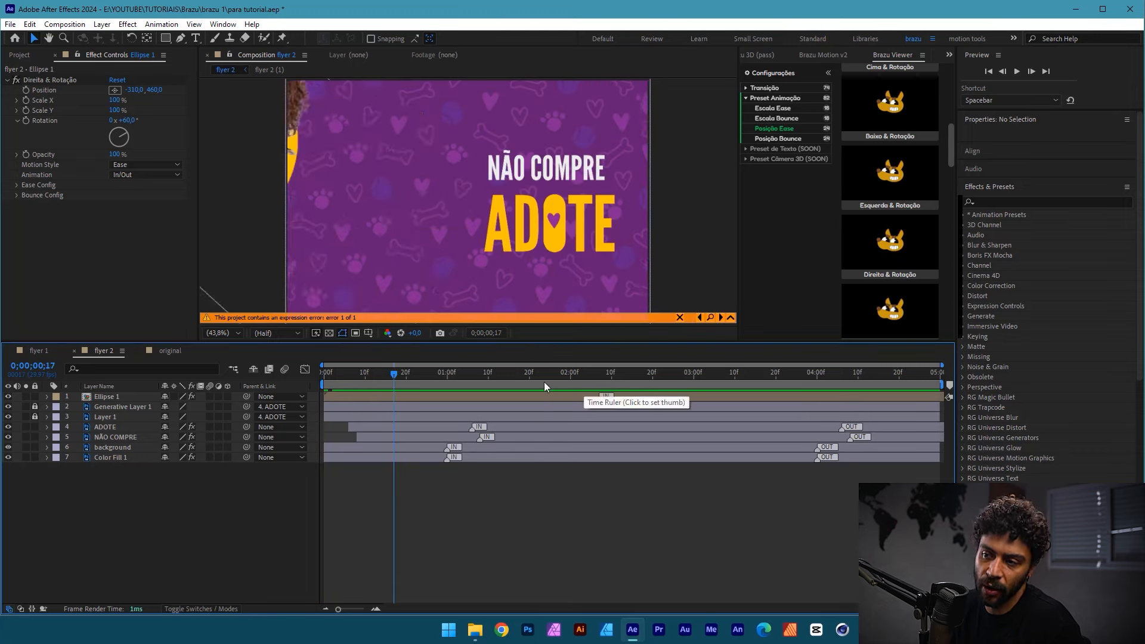
key(Home)
key(space)
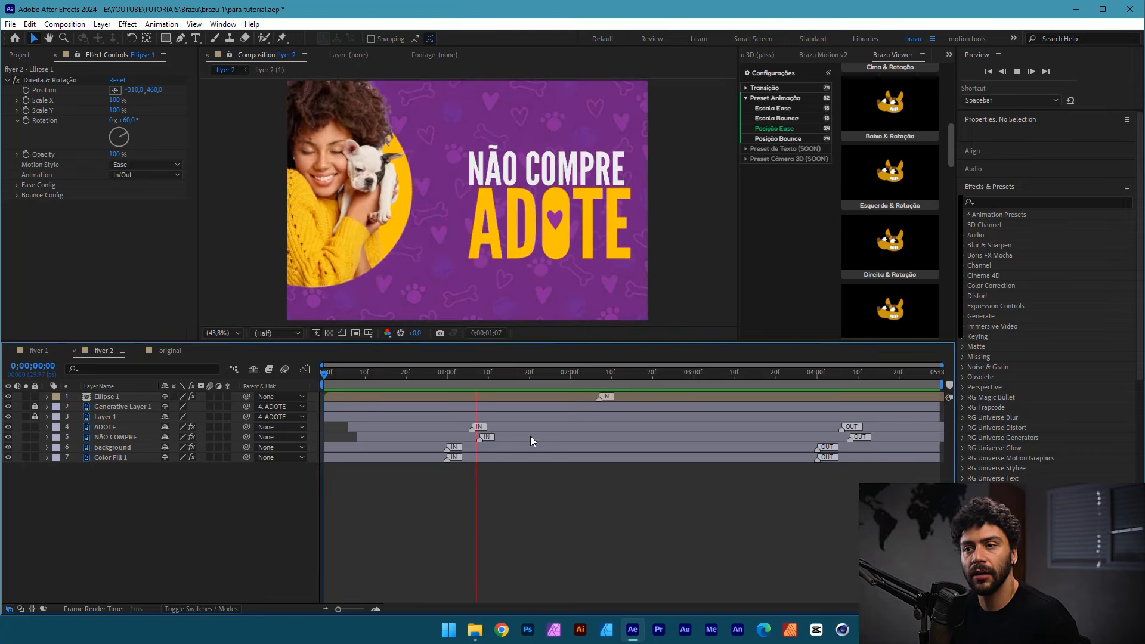
key(space)
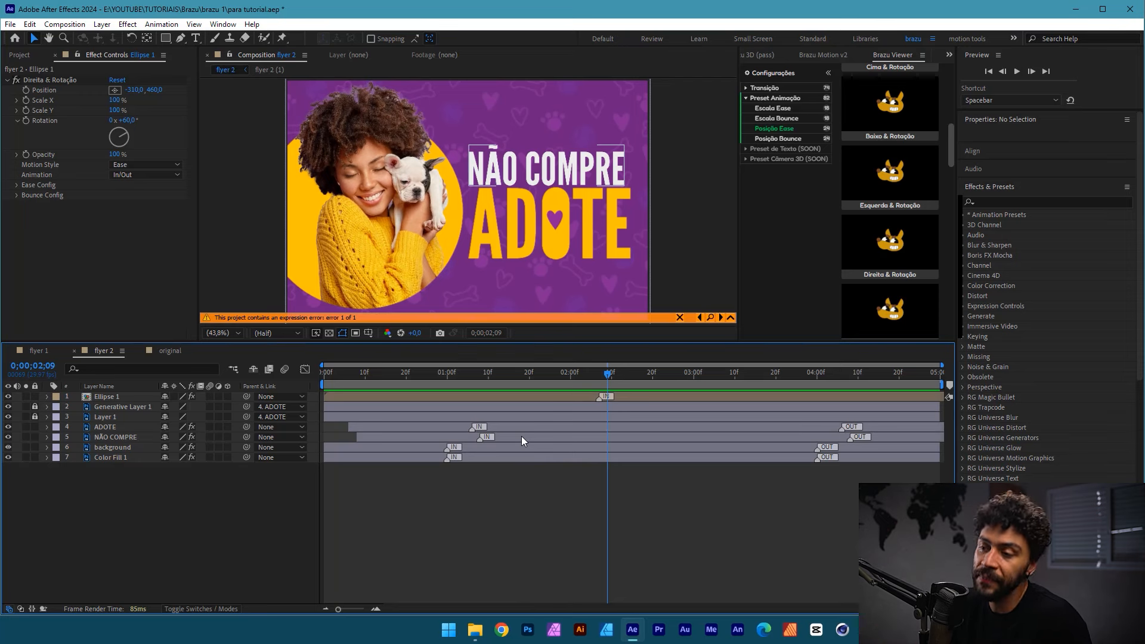
- Undo the moves of Ellipse 1's IN marker and return to the first frame
click(535, 510)
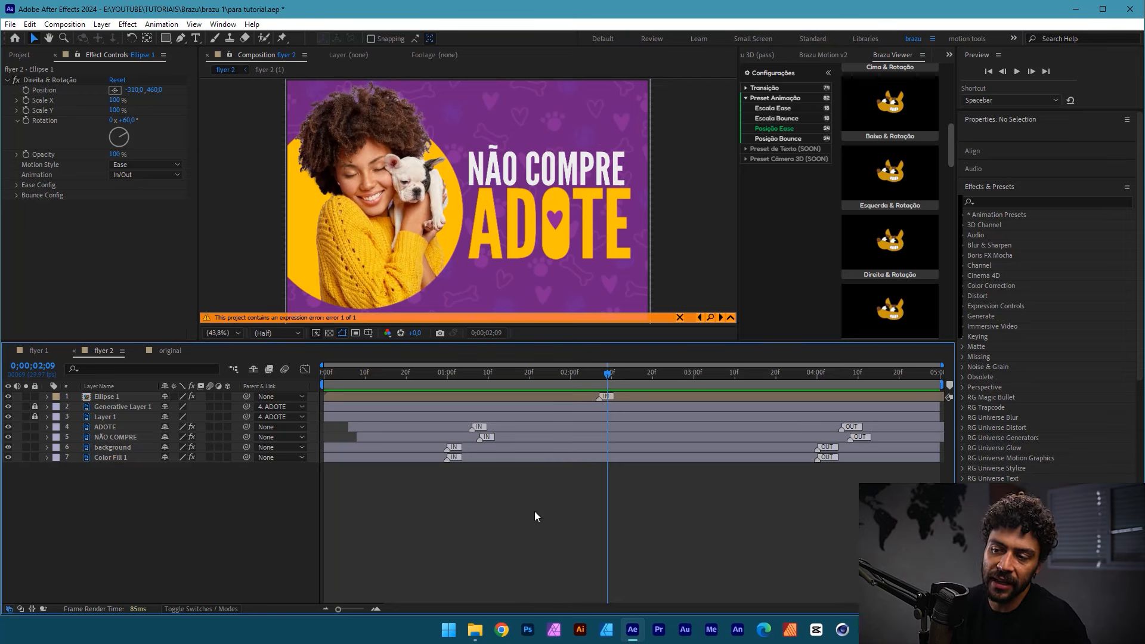
click(509, 370)
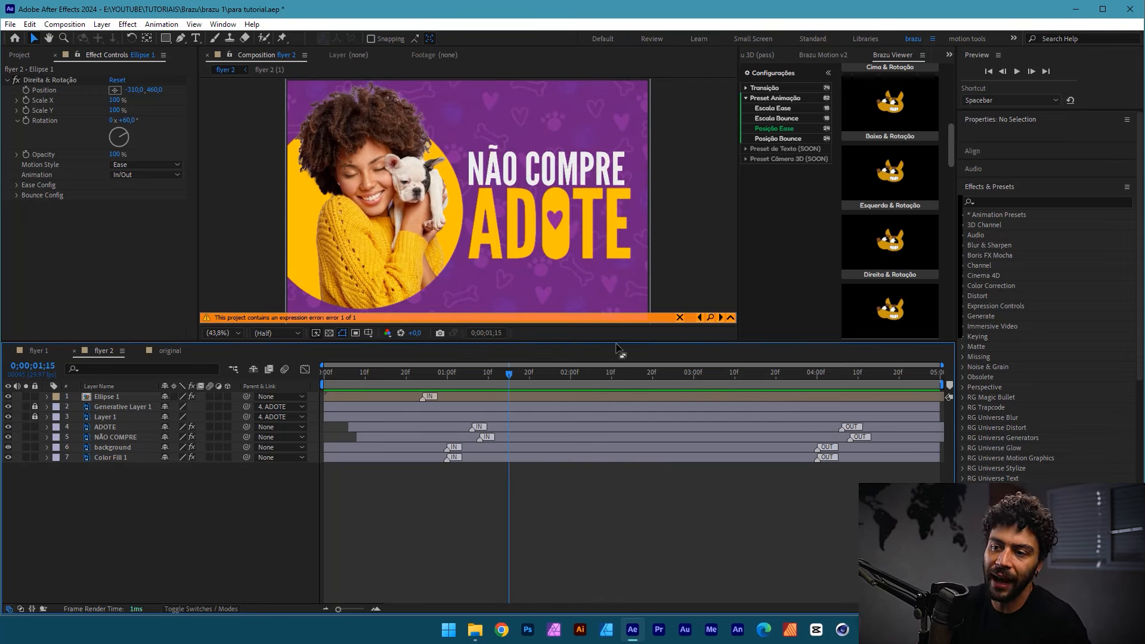
click(517, 496)
key(Home)
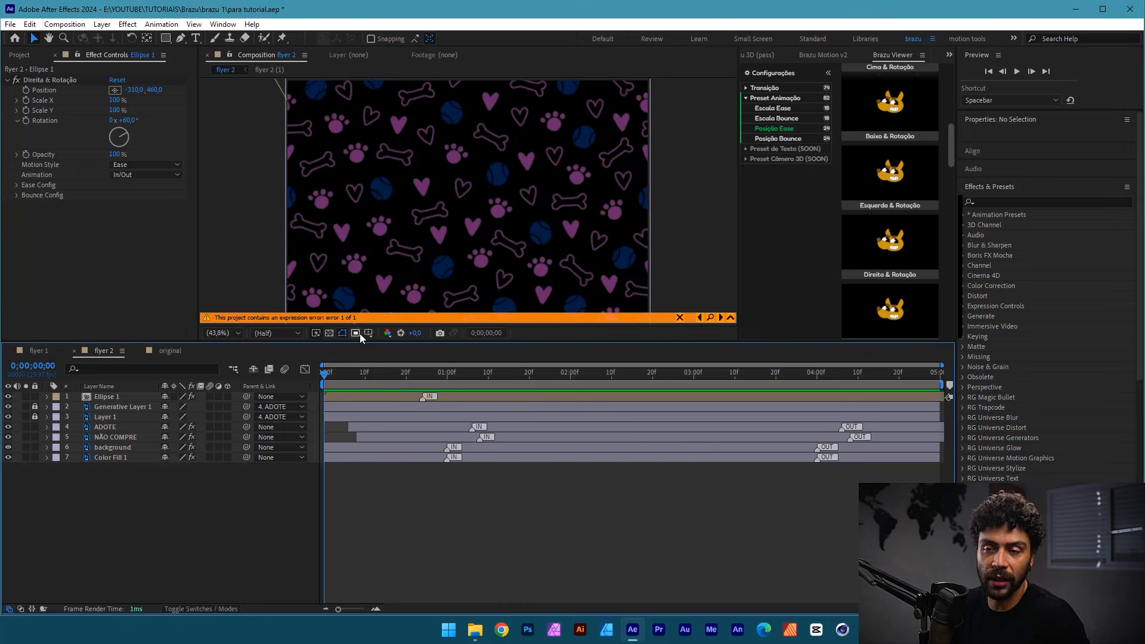
- Open the original composition and hide the expression error banner
click(170, 351)
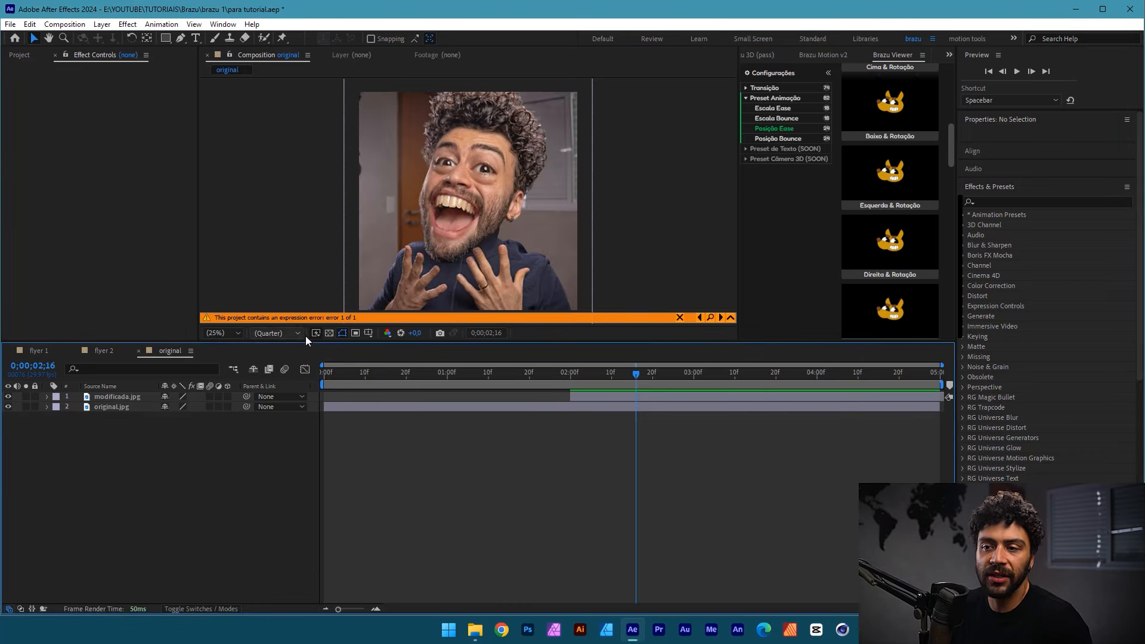
click(591, 373)
click(679, 317)
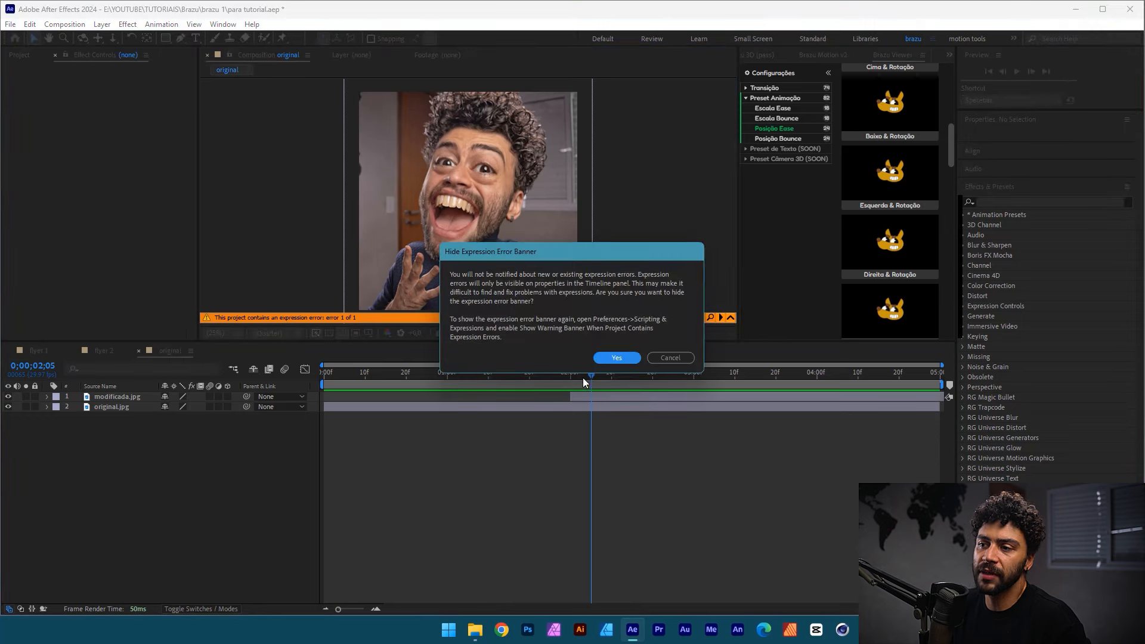
click(615, 358)
- Examine the cut between original.jpg and modificada.jpg by moving through time and previewing across it
click(549, 373)
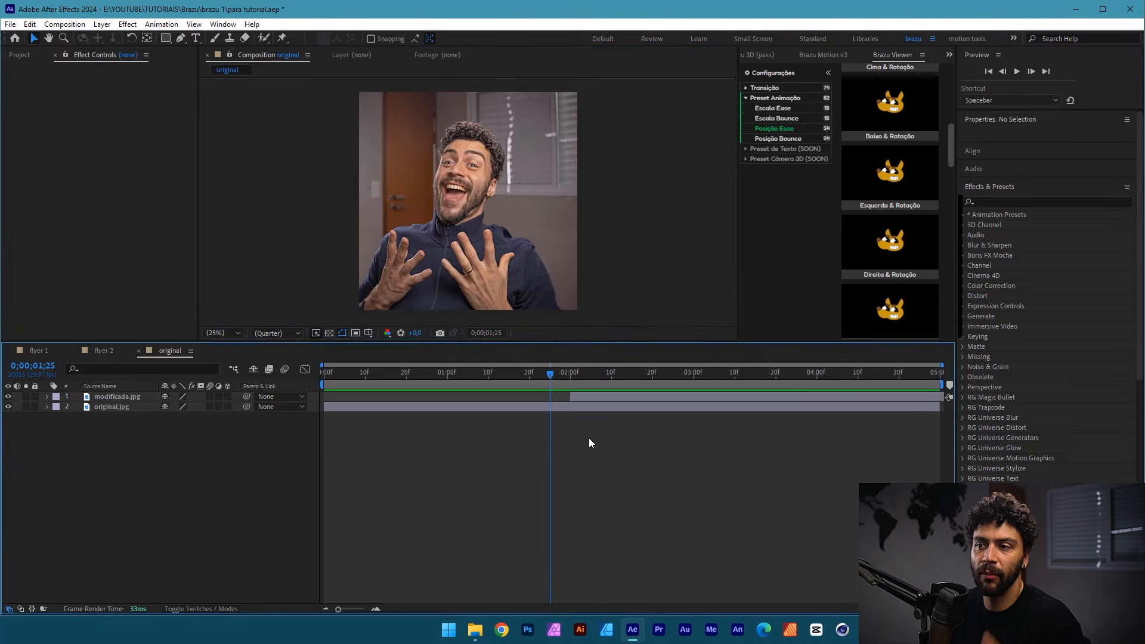
click(615, 374)
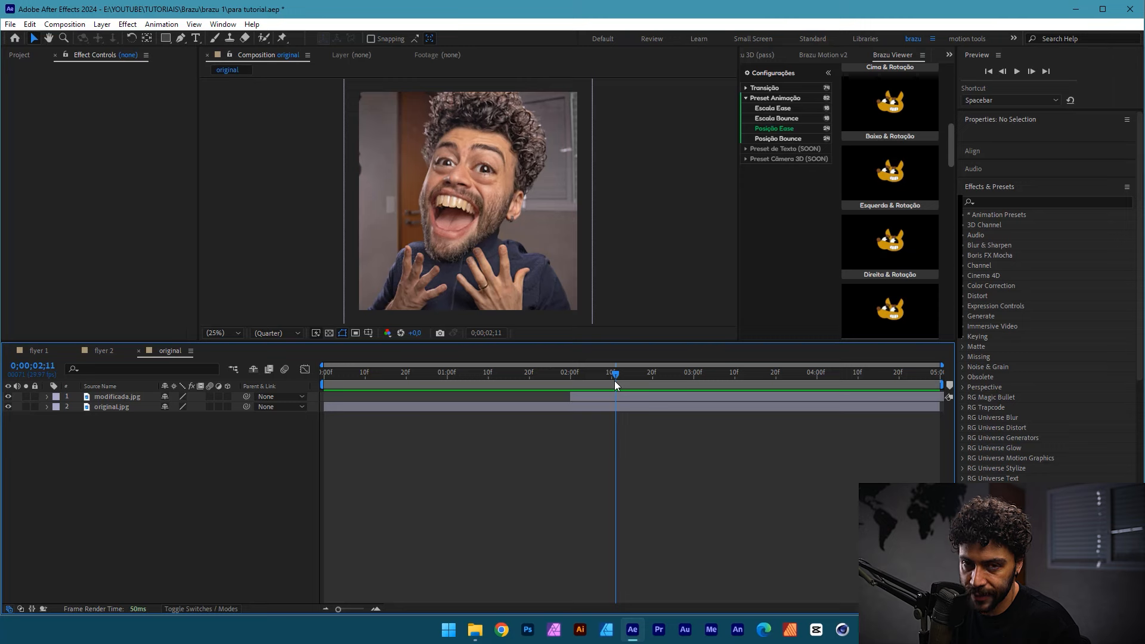
key(Page_Up)
key(ctrl+shift+3)
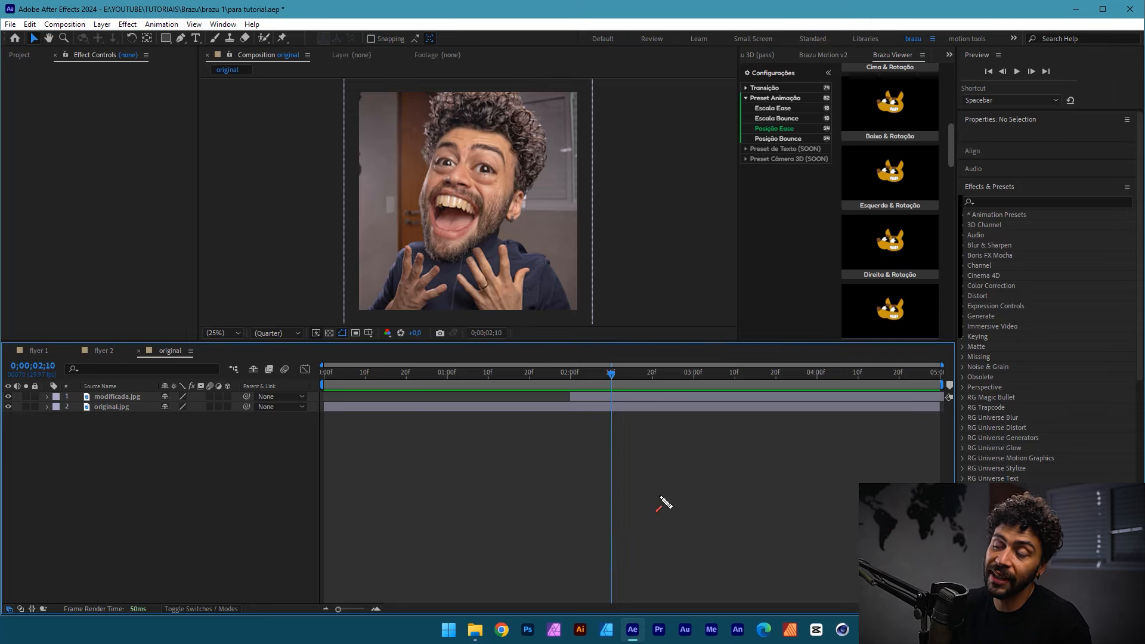
drag(656, 500, 1055, 112)
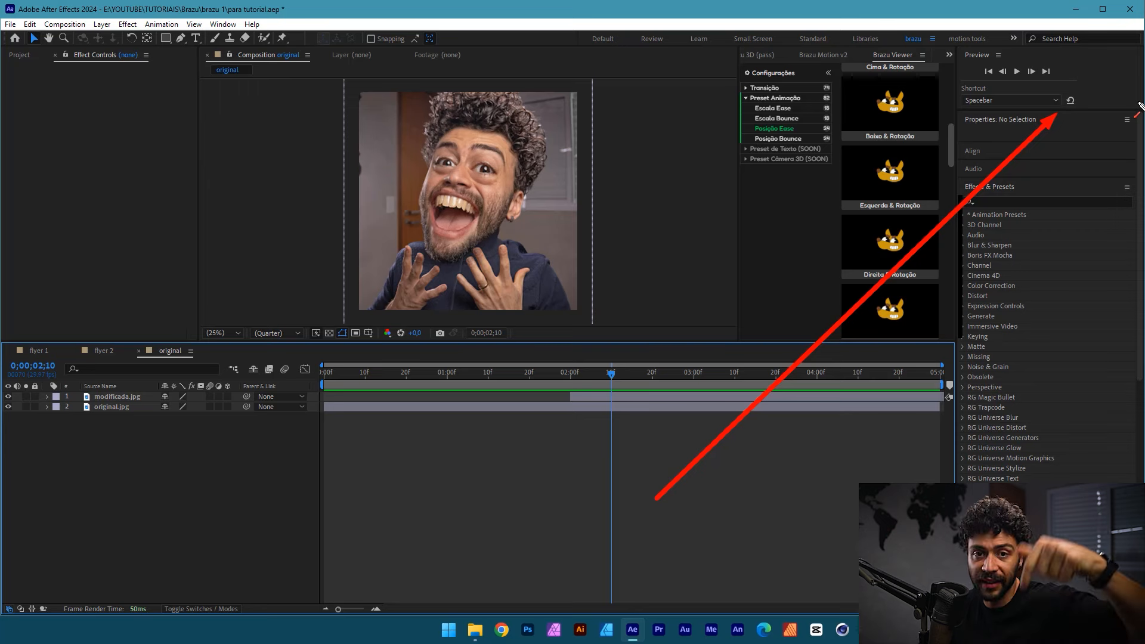
key(Escape)
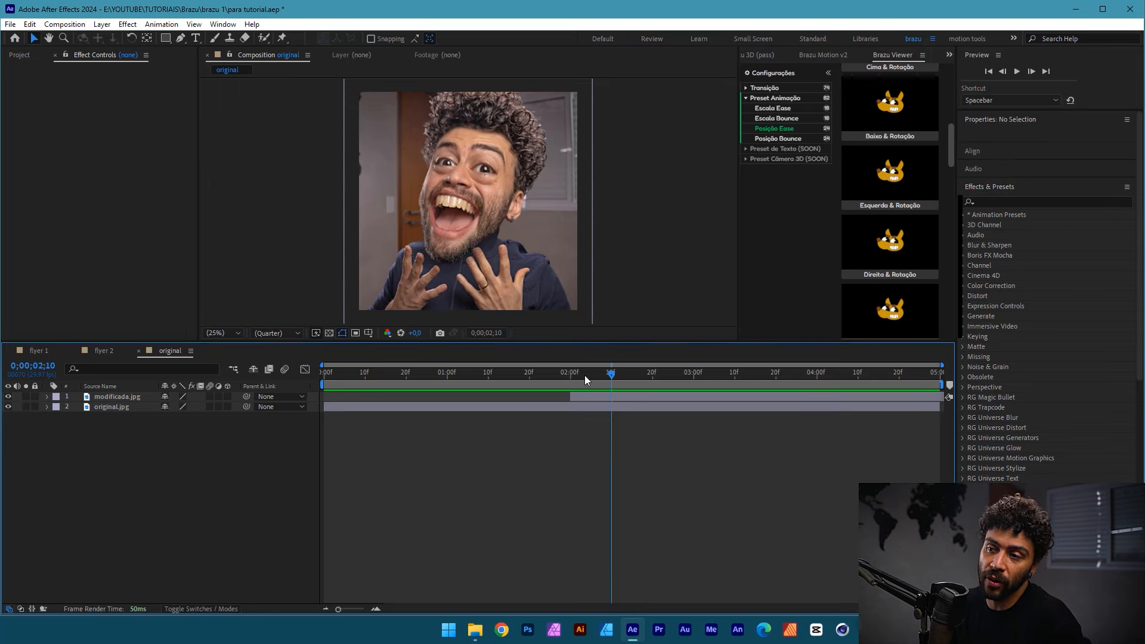
mouse_move(588, 379)
mouse_down()
mouse_move(652, 382)
mouse_move(519, 374)
mouse_move(563, 371)
mouse_move(529, 374)
mouse_up()
key(space)
click(521, 374)
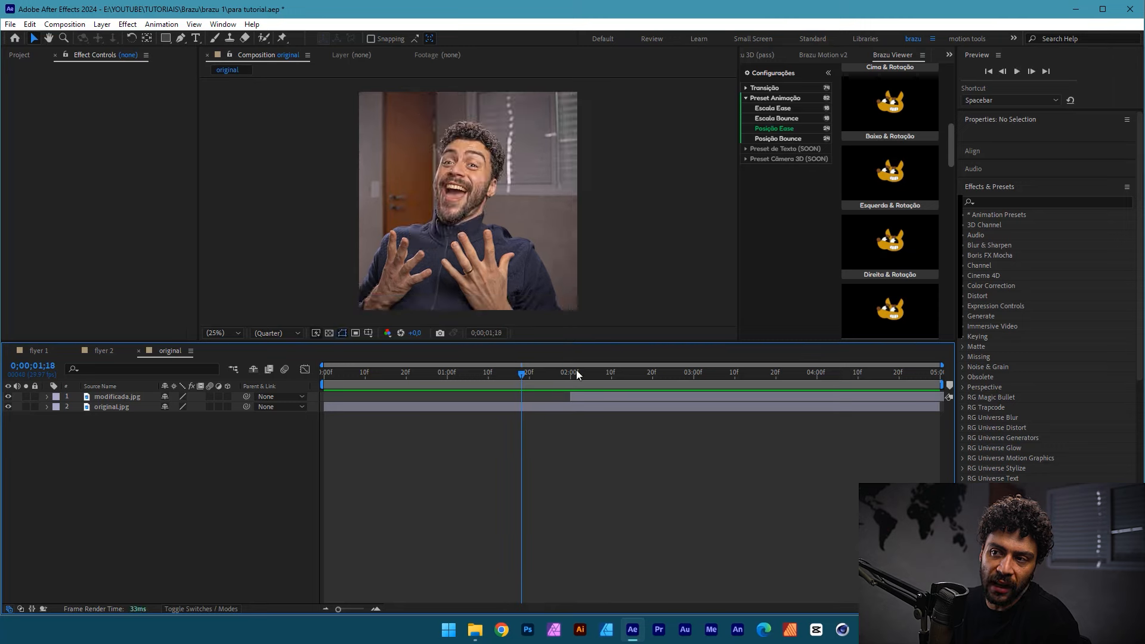
key(space)
key(space)
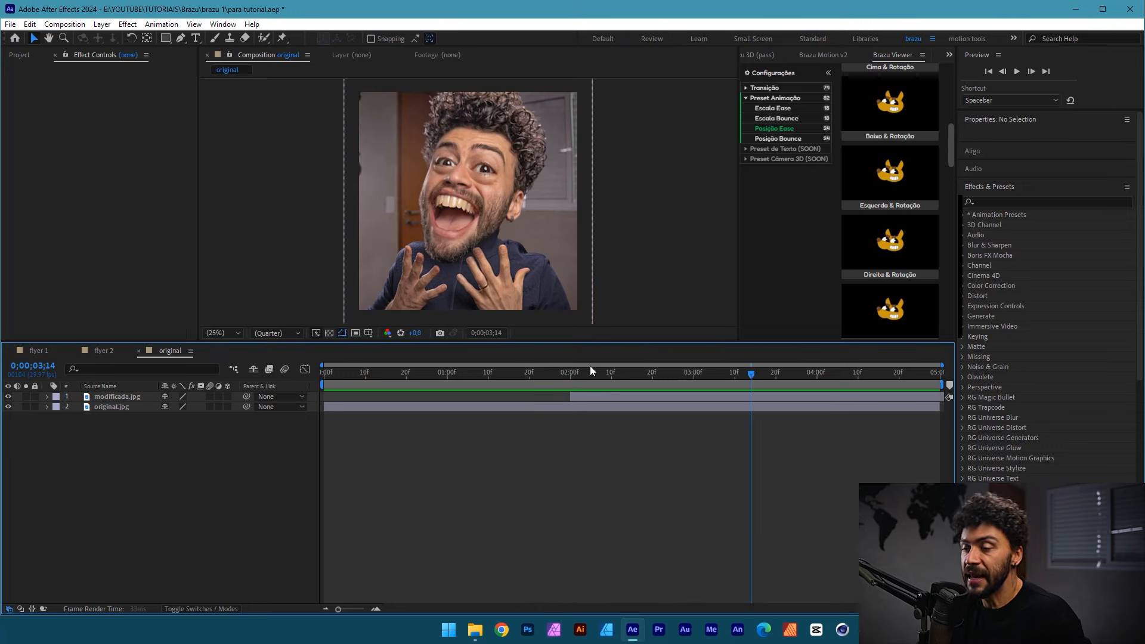
- Browse the Blur & Fade, Glitch Box and Glitch Digital transitions and set the current time to 0;00;02;00, where modificada.jpg starts
click(746, 88)
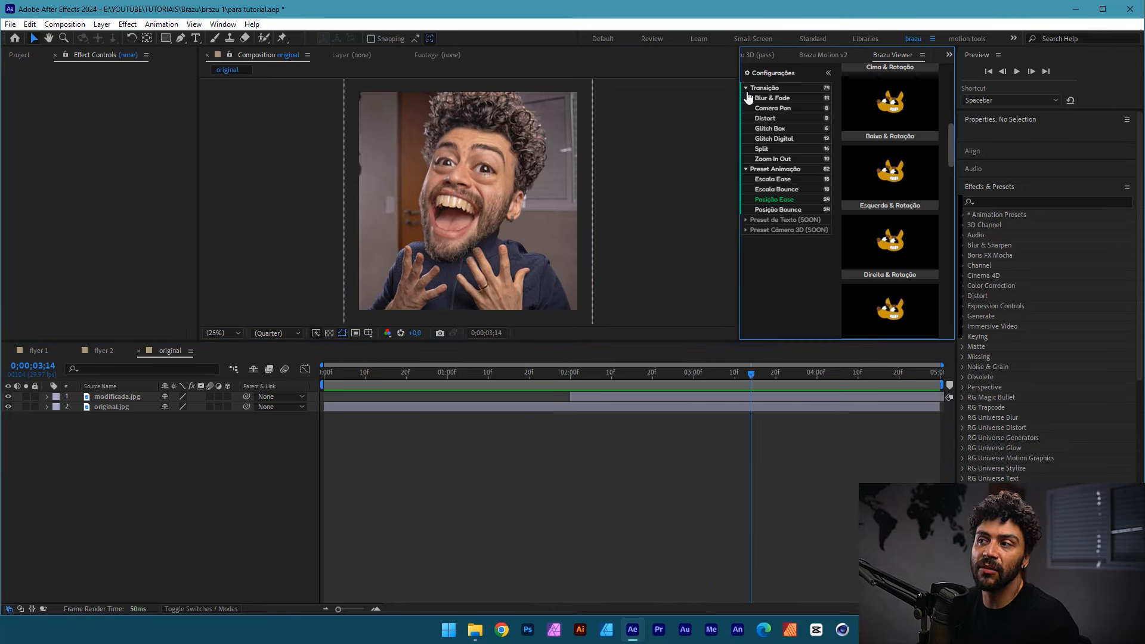
click(778, 100)
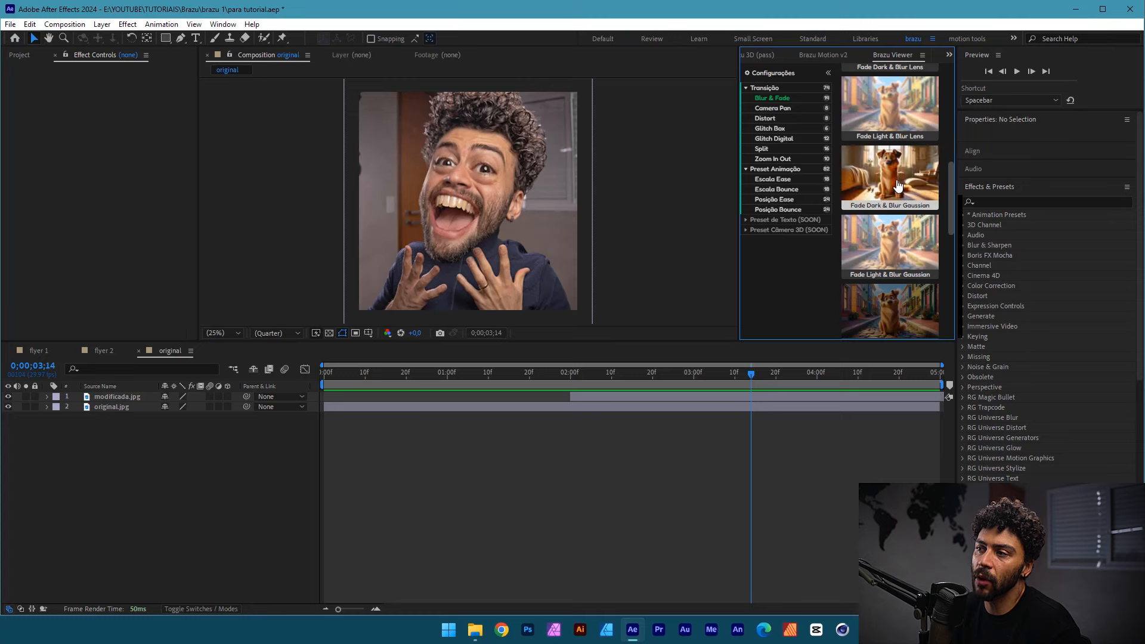
click(770, 130)
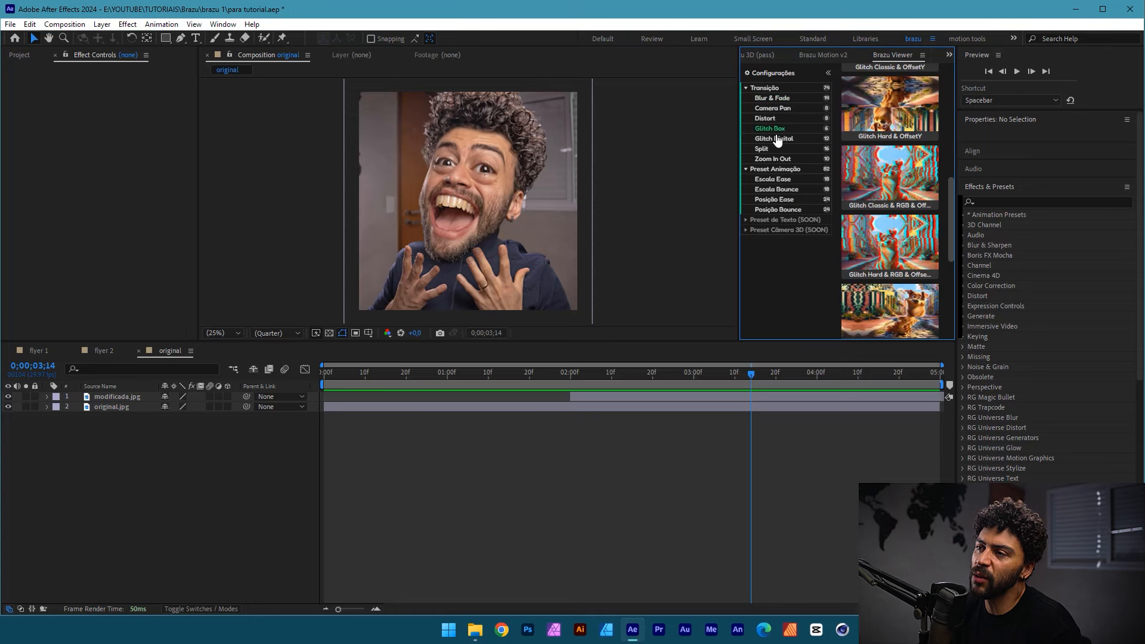
click(774, 139)
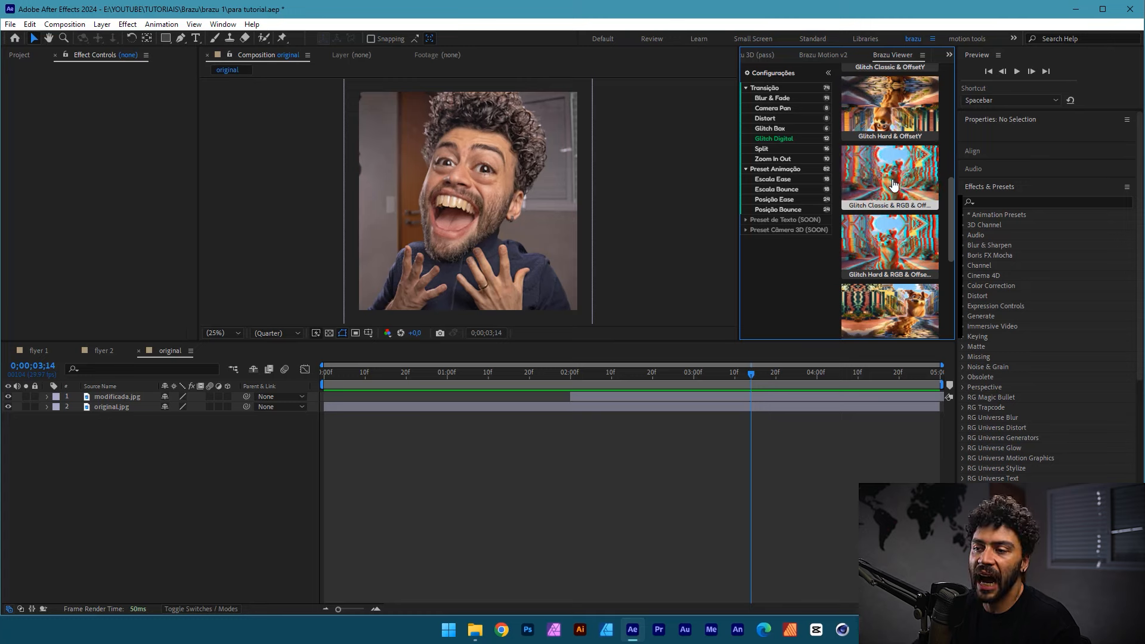
drag(602, 372, 571, 373)
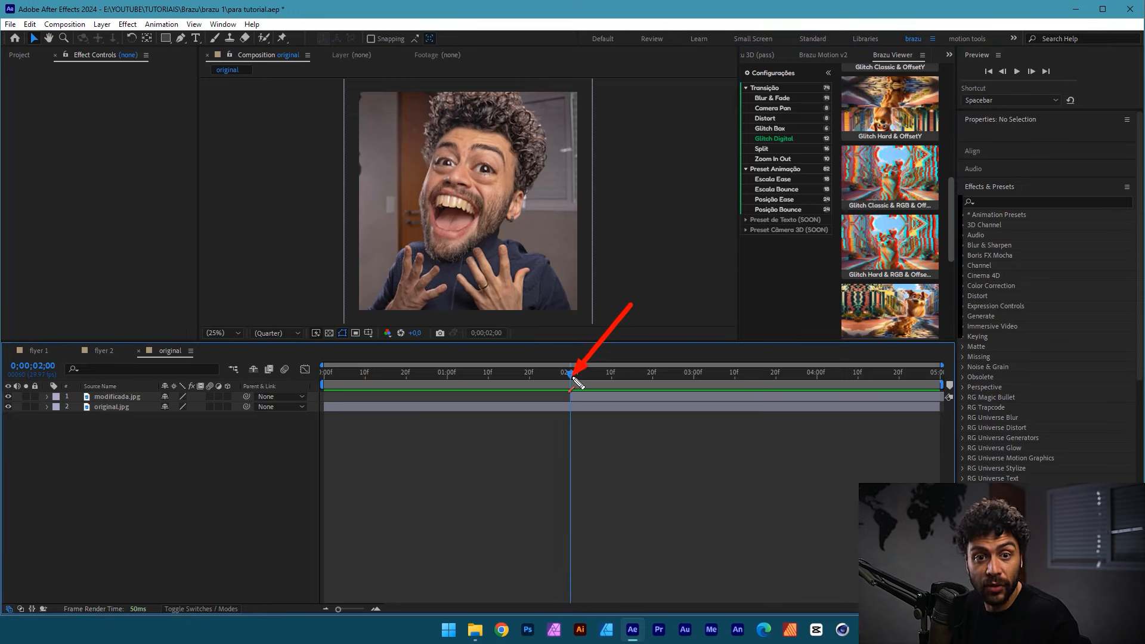
- Apply the Glitch Classic & RGB & OffsetY transition at the 0;00;02;00 cut between original.jpg and modificada.jpg and preview it
click(877, 177)
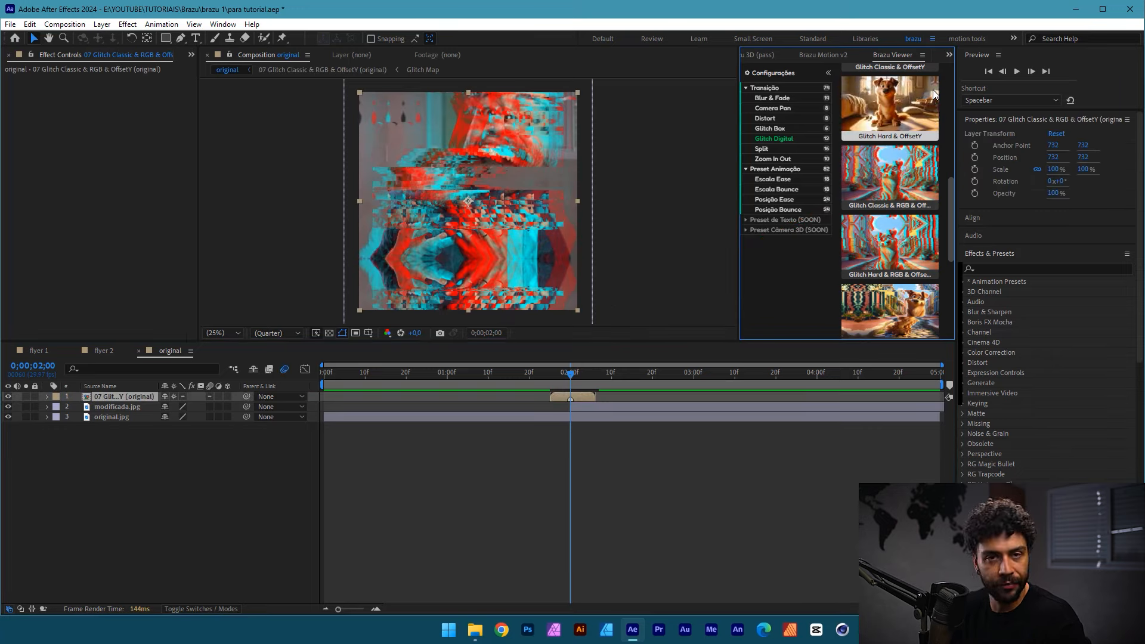
click(541, 375)
key(space)
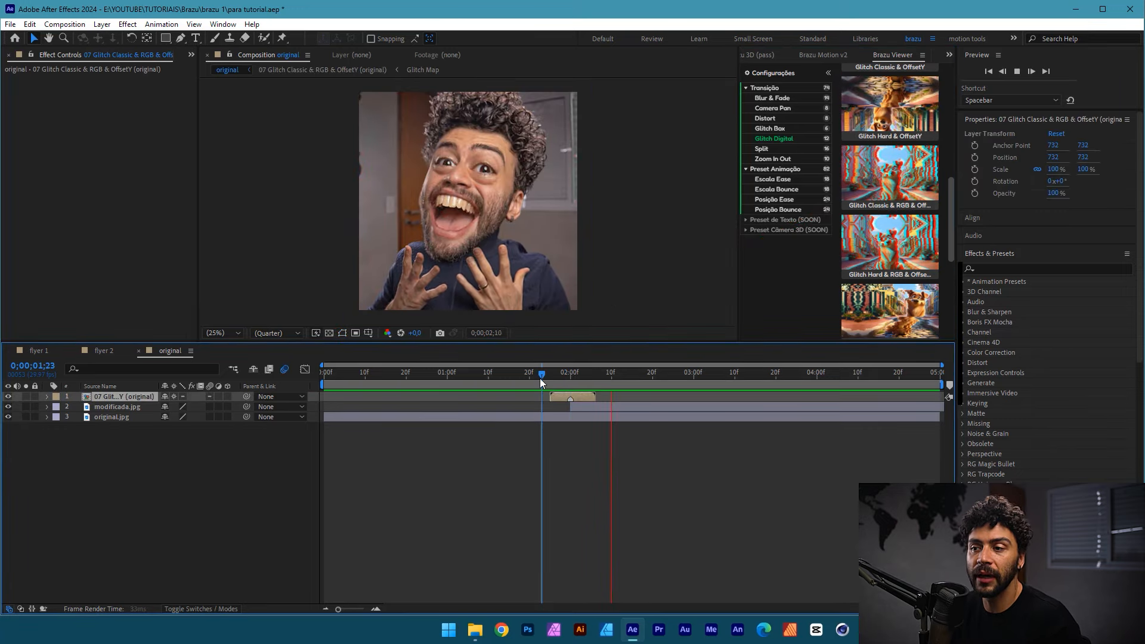
click(521, 375)
click(583, 446)
key(space)
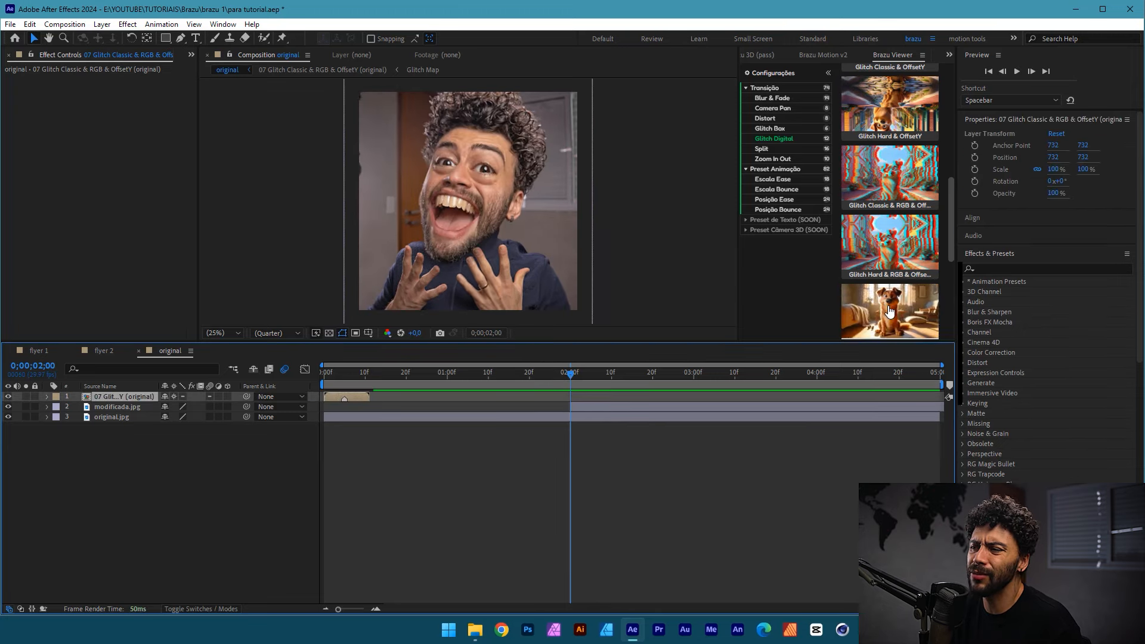
- Replace the first glitch transition with Glitch Classic & OffsetX at the 0;00;02;00 cut and preview it
click(888, 311)
key(space)
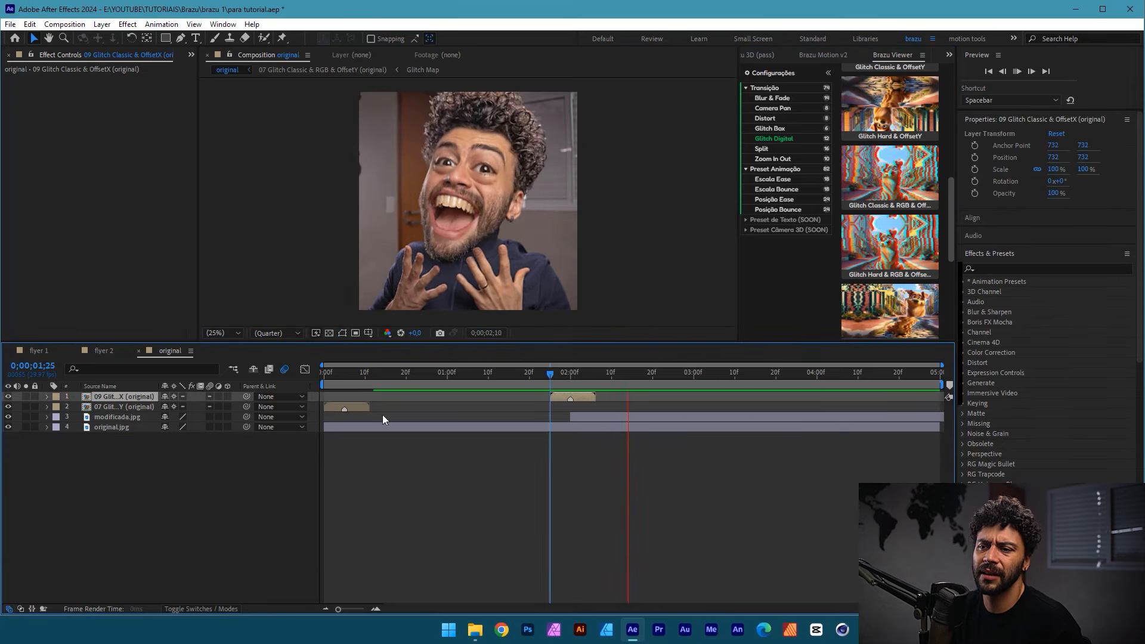
click(353, 409)
key(Delete)
key(space)
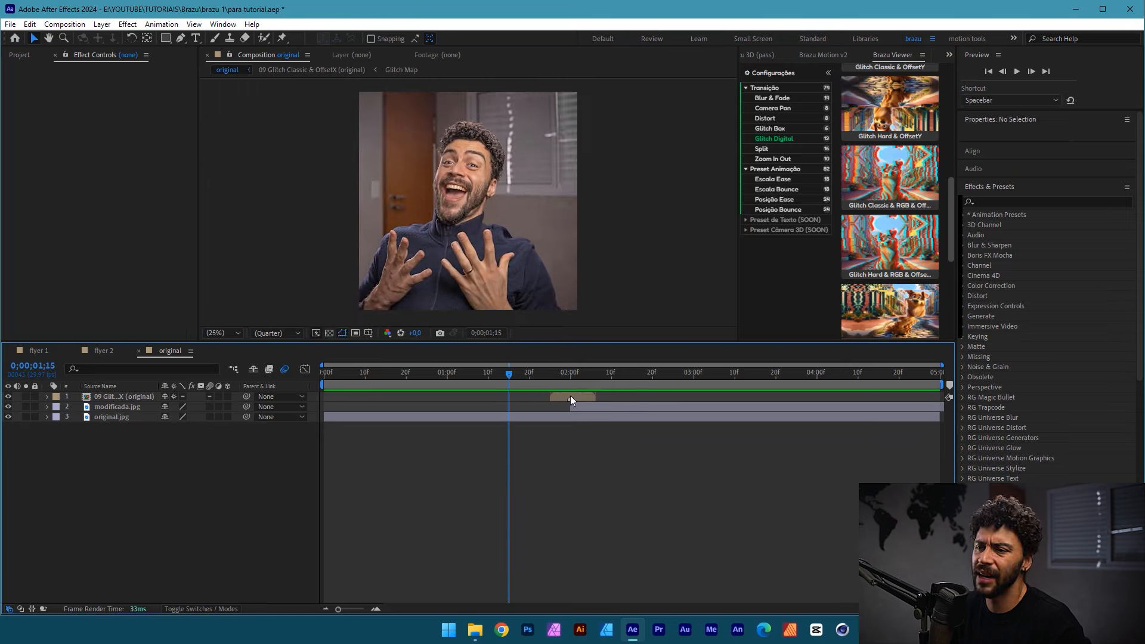
- Delete the Glitch Classic & OffsetX transition layer and move through time across the cut between the photos
click(588, 396)
key(Delete)
click(543, 377)
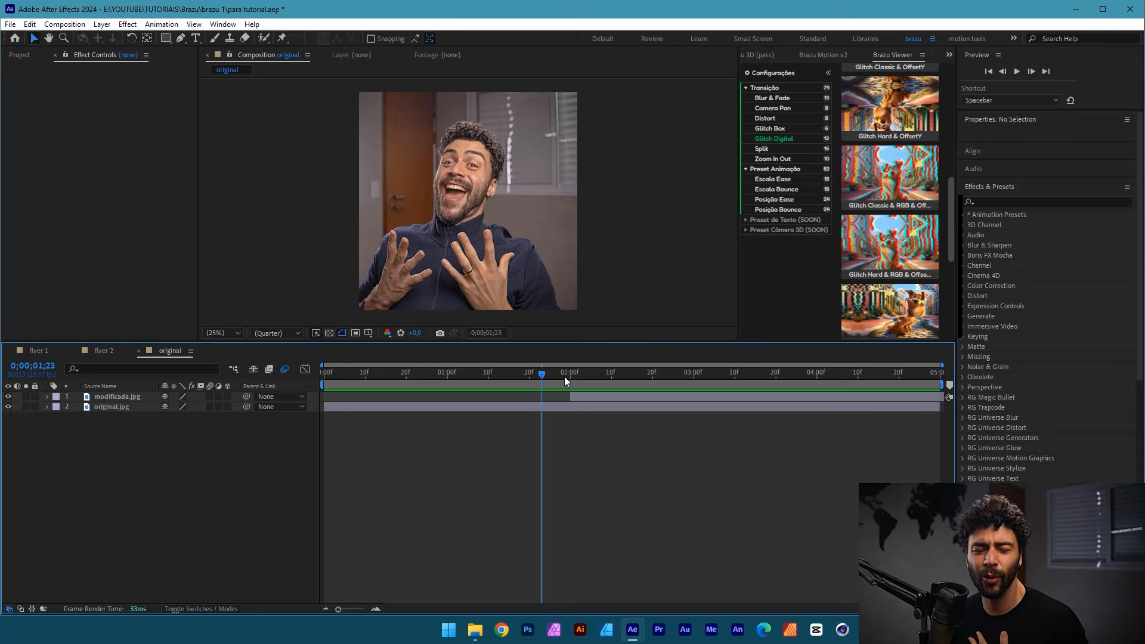
drag(569, 383, 593, 422)
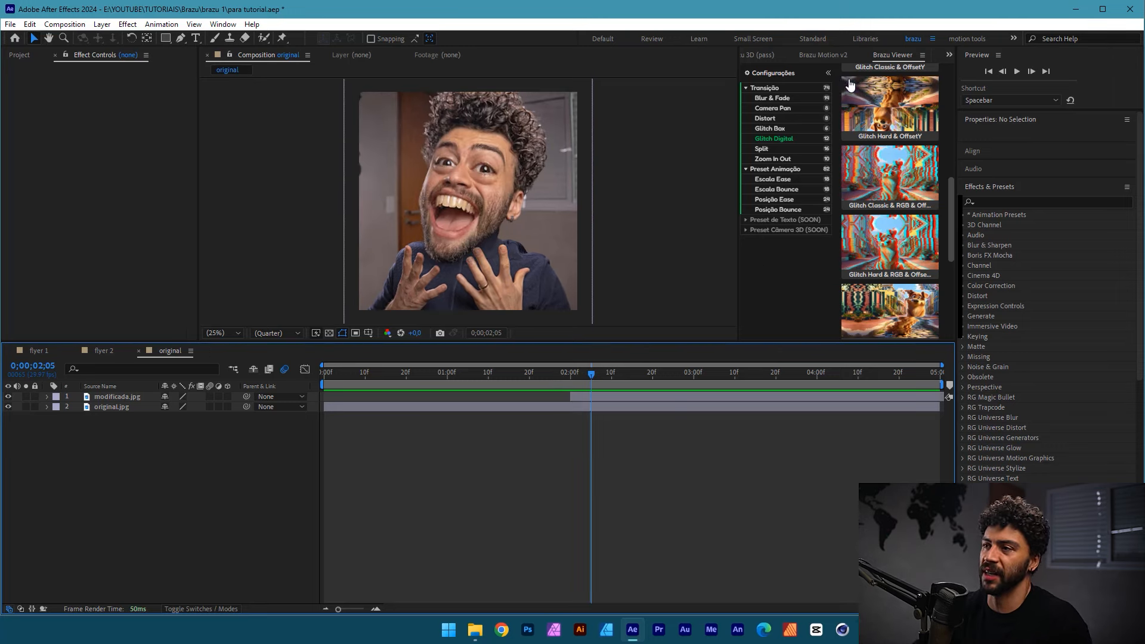
- Bring up the Brazu Motion v2 tools and reveal original.jpg's Position property at the first frame
click(826, 55)
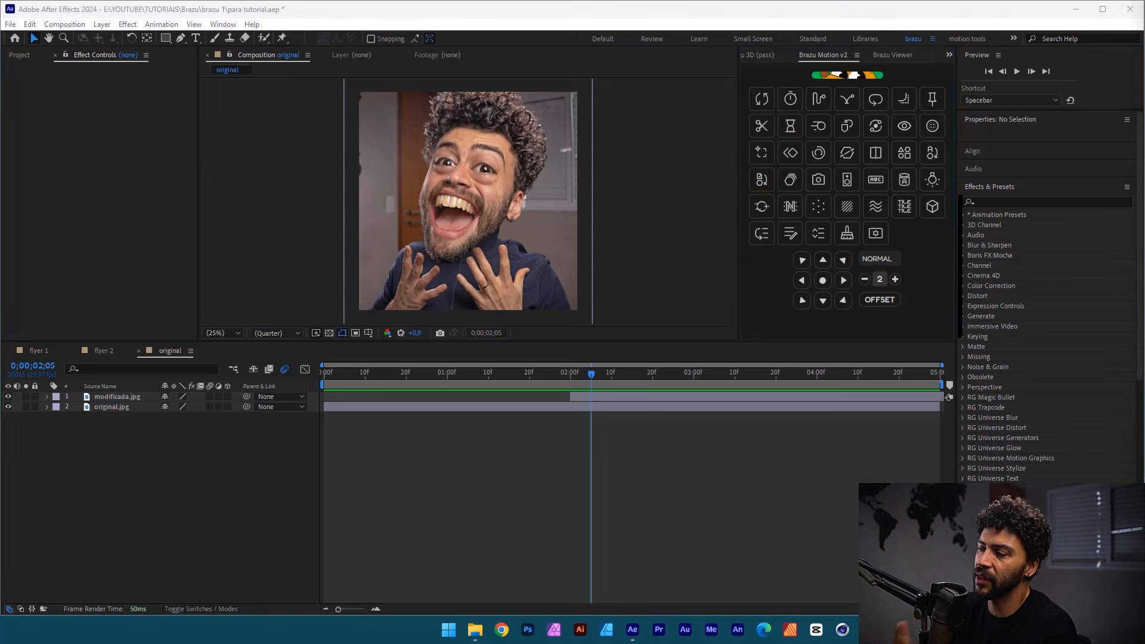
click(482, 405)
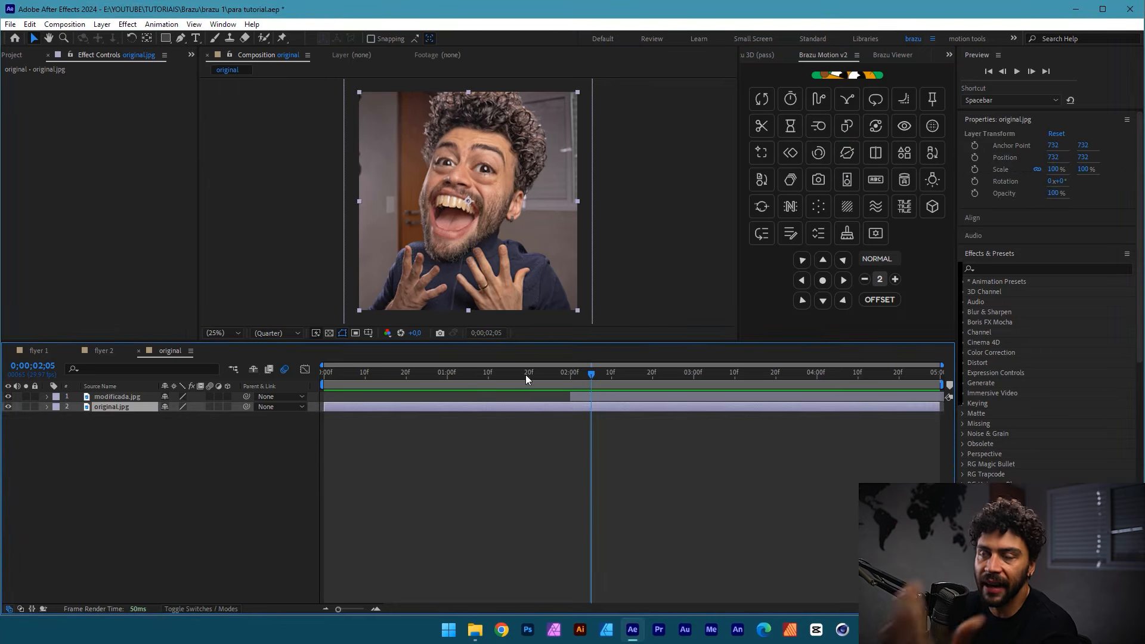
click(378, 372)
key(Home)
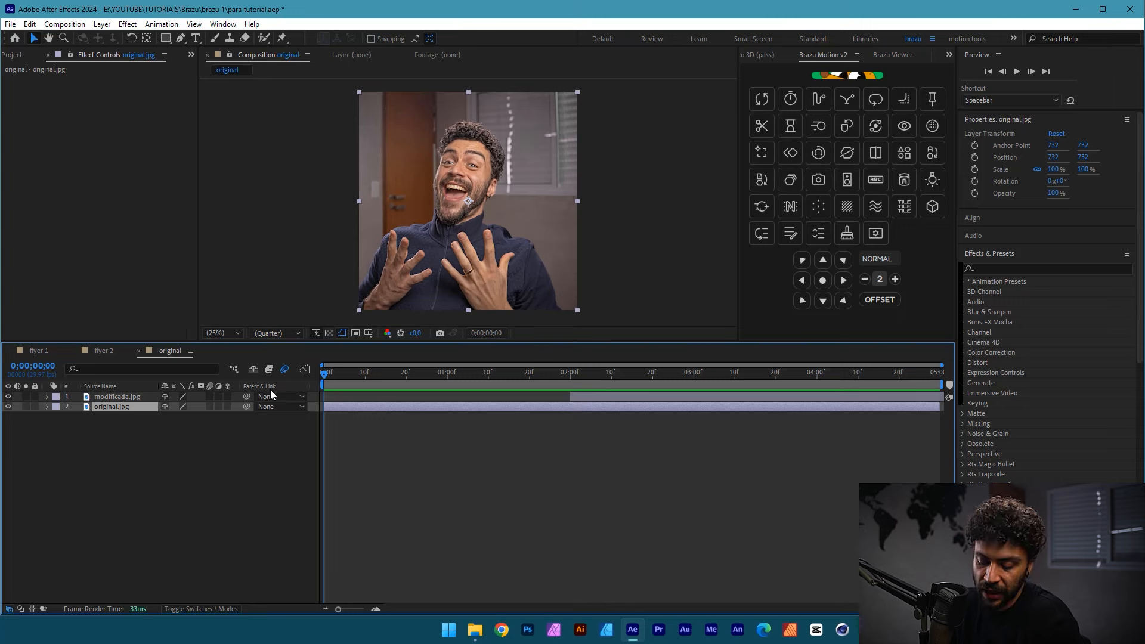
key(p)
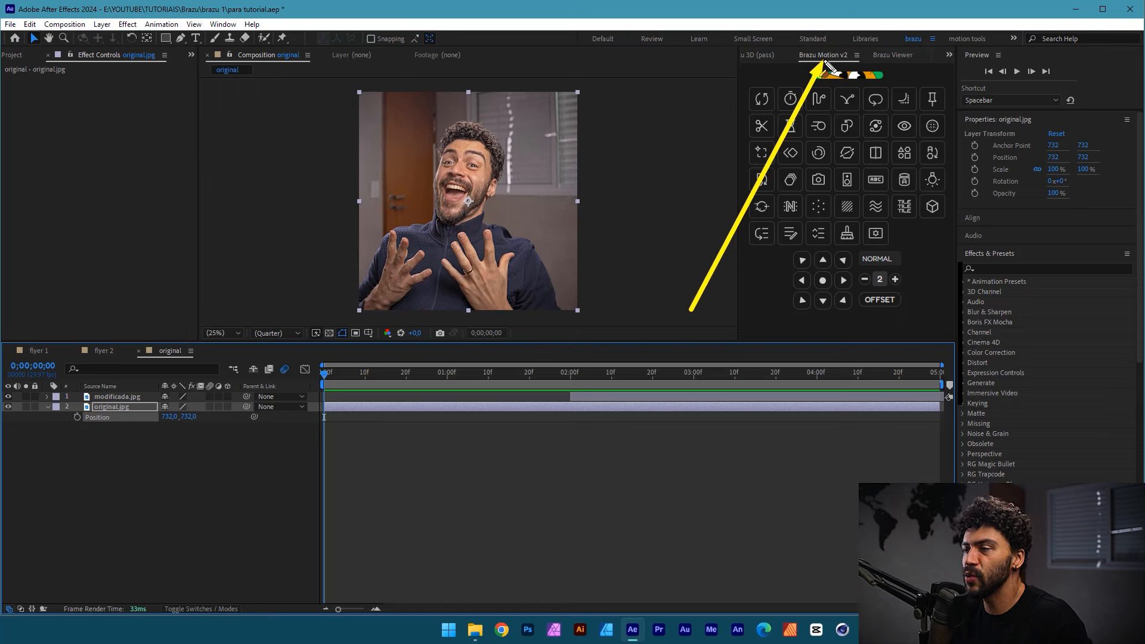
- Apply the Brazu Wiggle to original.jpg's Position and preview the movement from the first frame
click(768, 97)
drag(344, 376, 321, 384)
key(space)
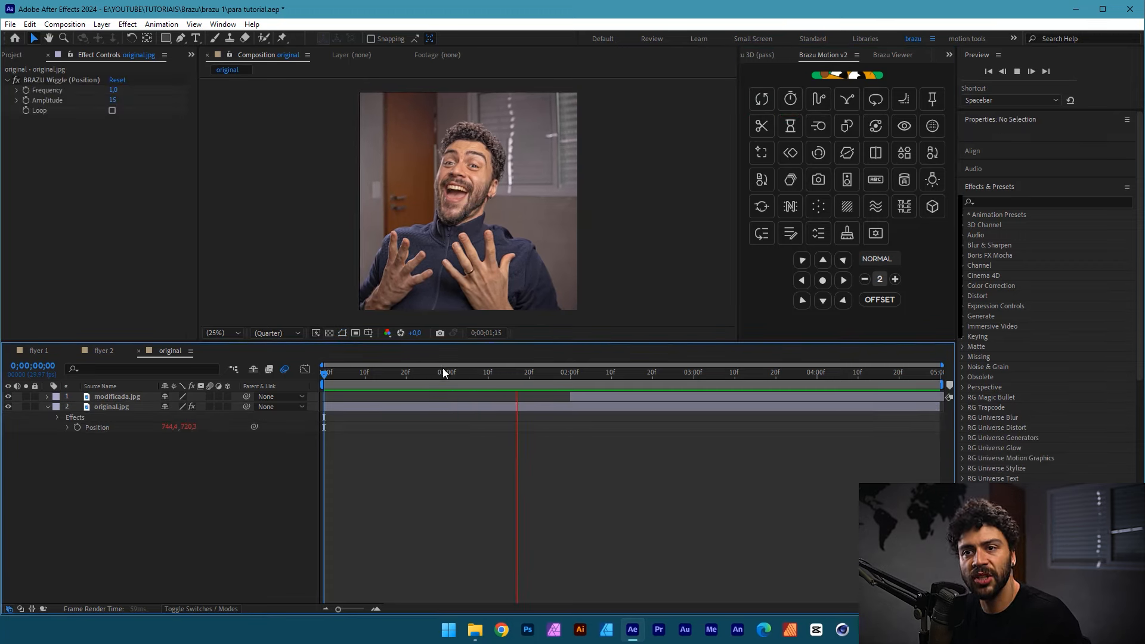
key(space)
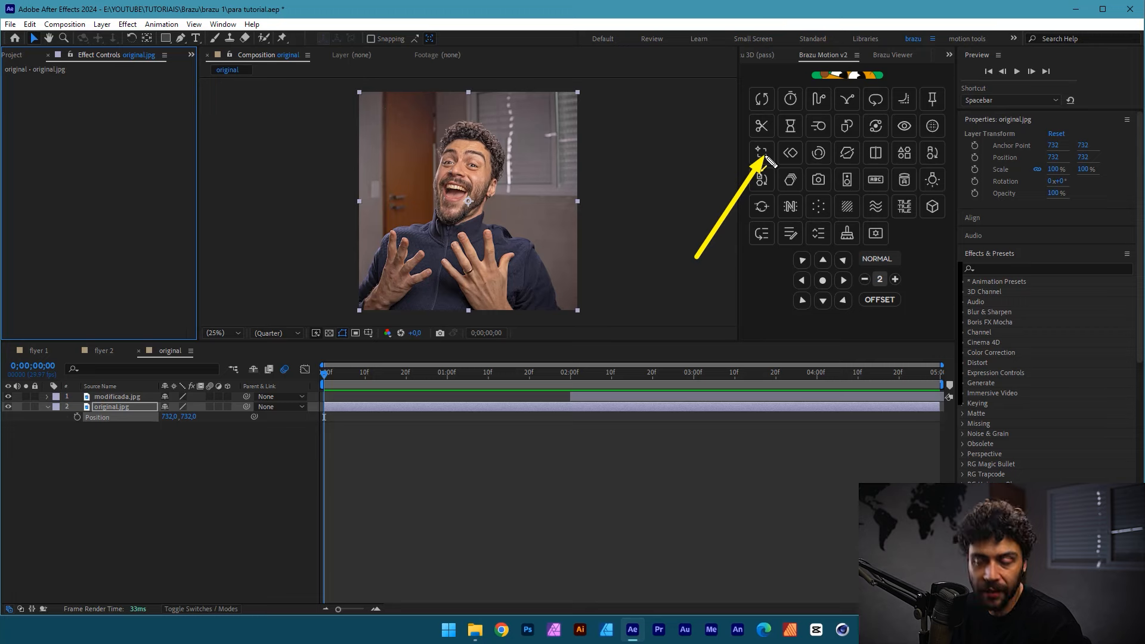
mouse_move(766, 157)
mouse_down()
mouse_move(568, 277)
mouse_move(411, 414)
mouse_up()
click(422, 407)
click(754, 156)
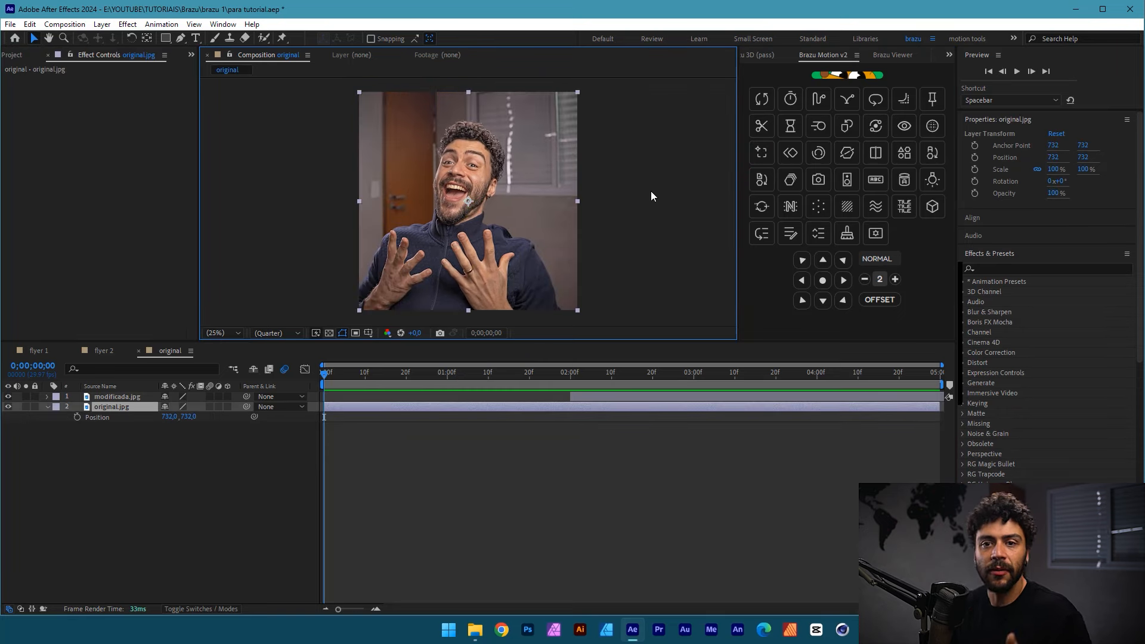
click(415, 438)
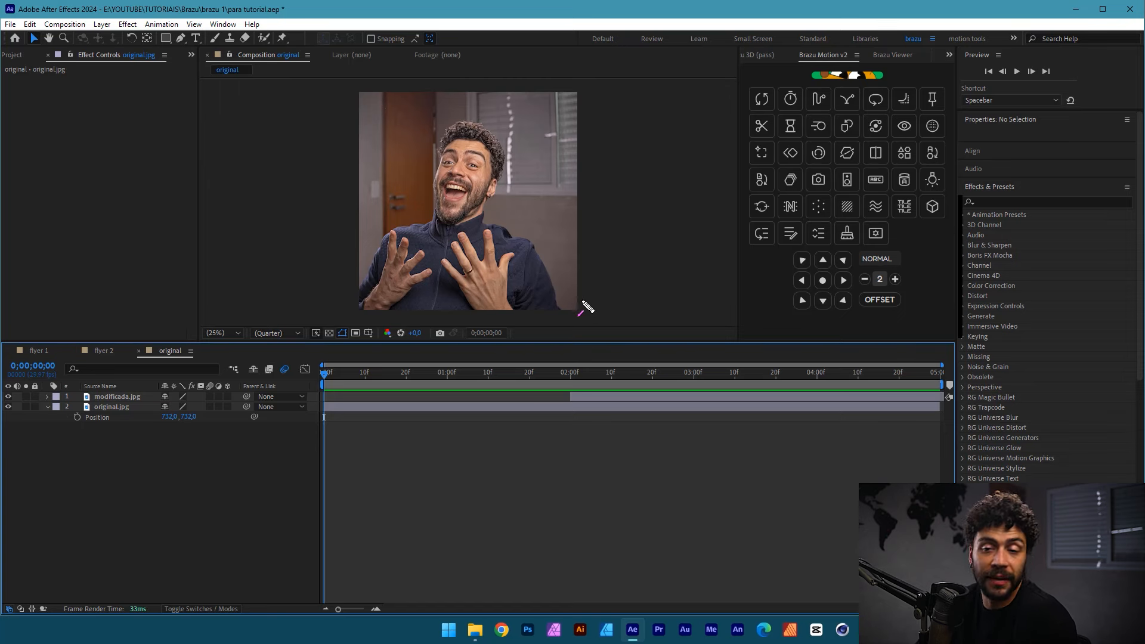
- Add a Brazu particles layer to the original composition, preview it and remove it again
click(819, 213)
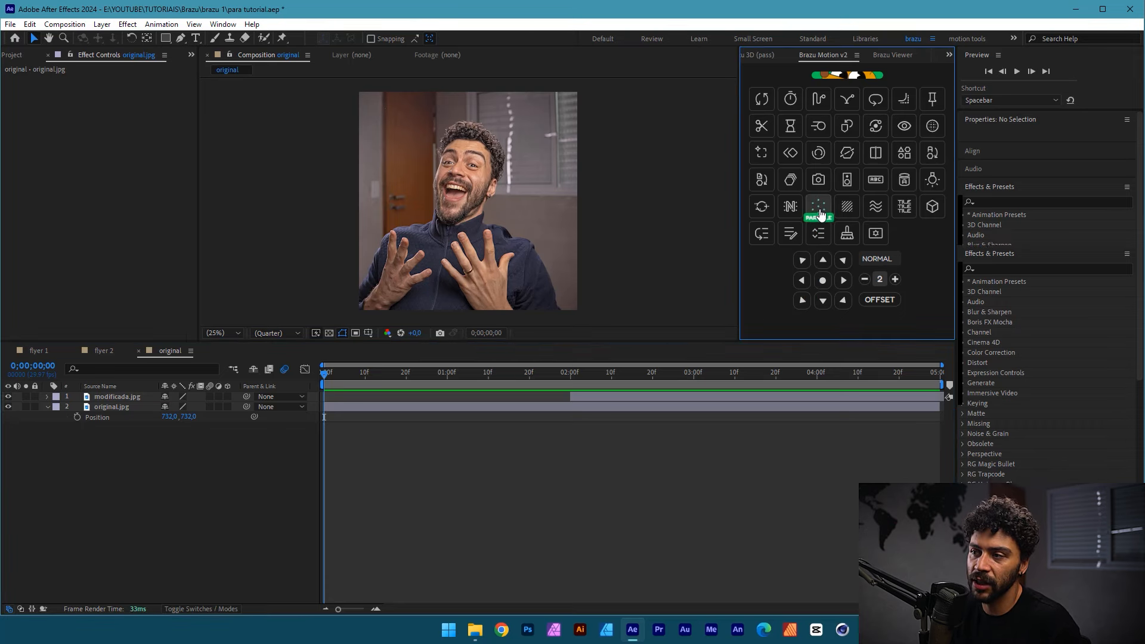
key(space)
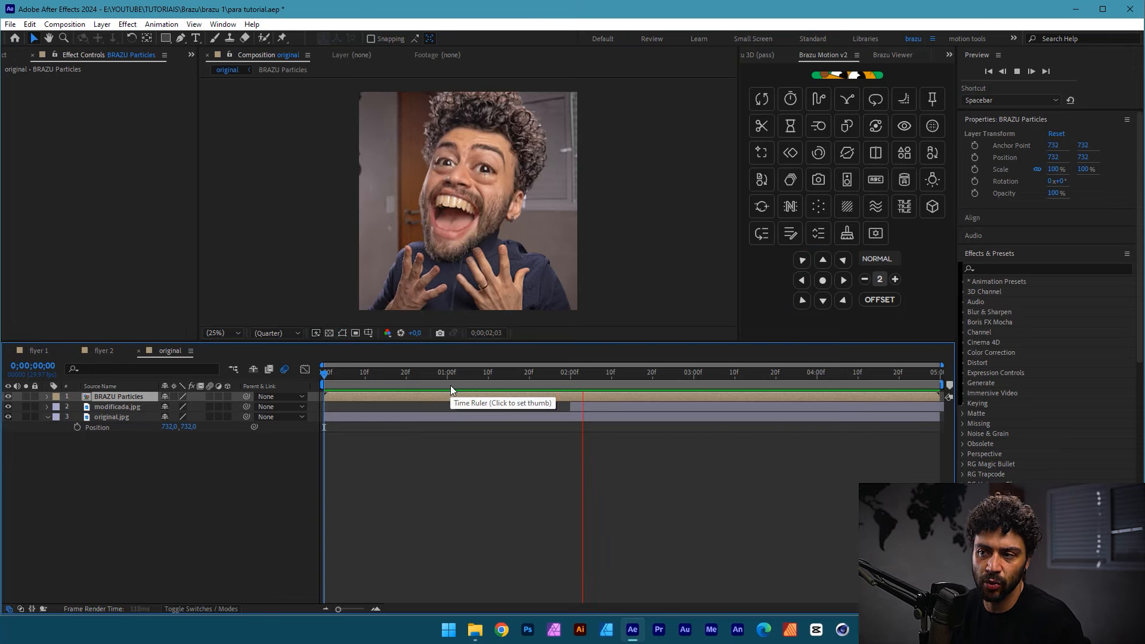
key(Delete)
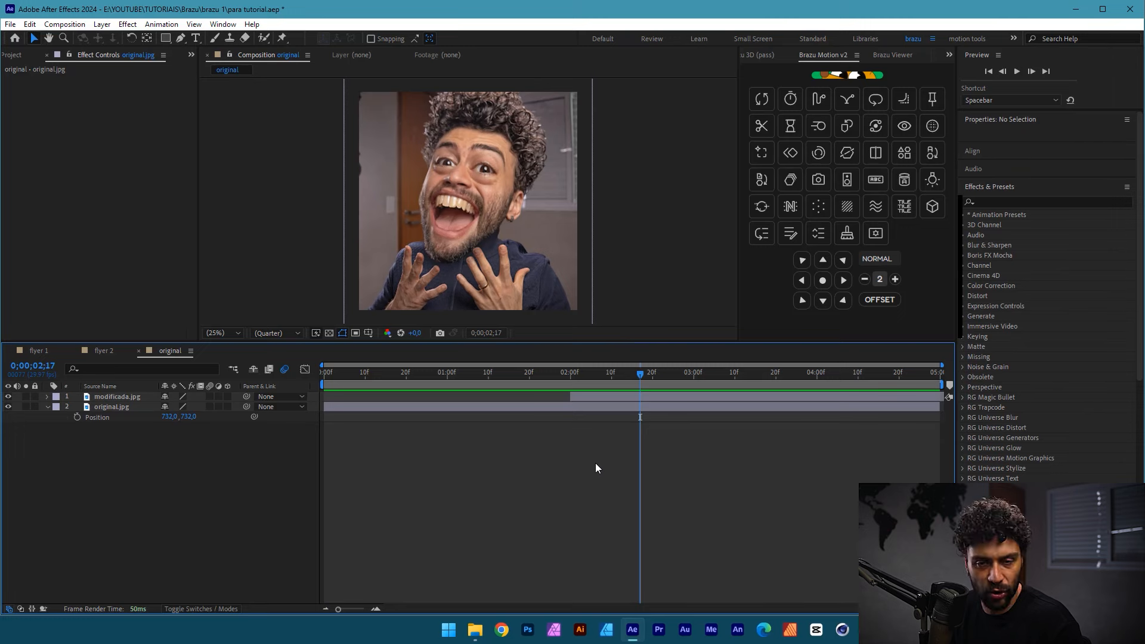
- Examine the Brazu Motion prefix, suffix and formatting options for modificada.jpg and close the dialog without applying
key(ctrl+shift+3)
drag(497, 434, 502, 420)
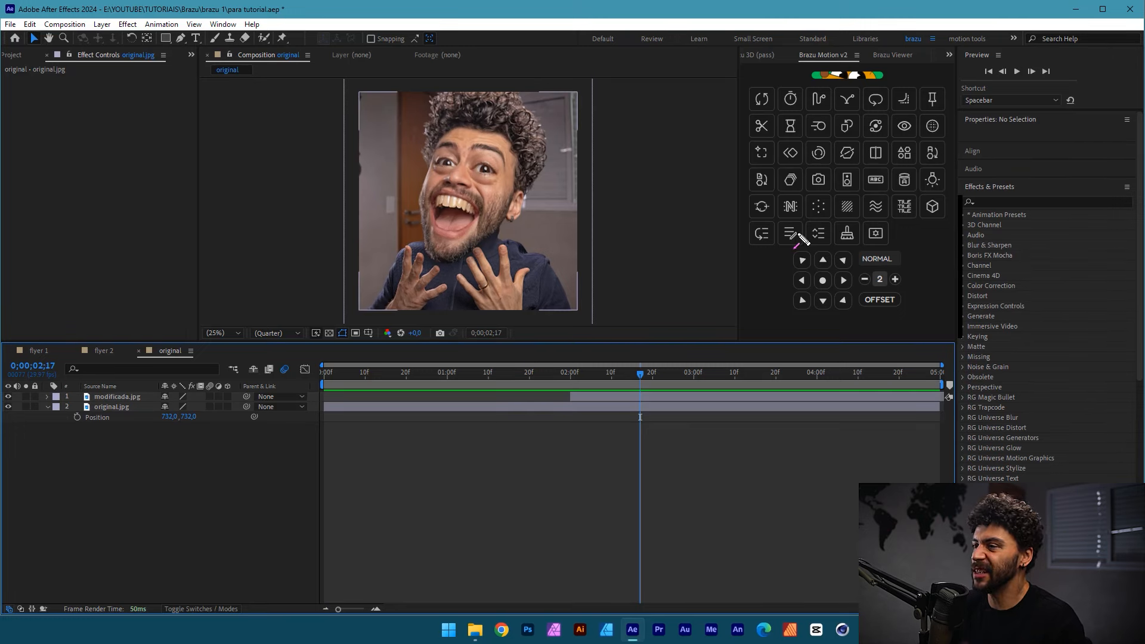
drag(737, 332, 791, 241)
click(654, 397)
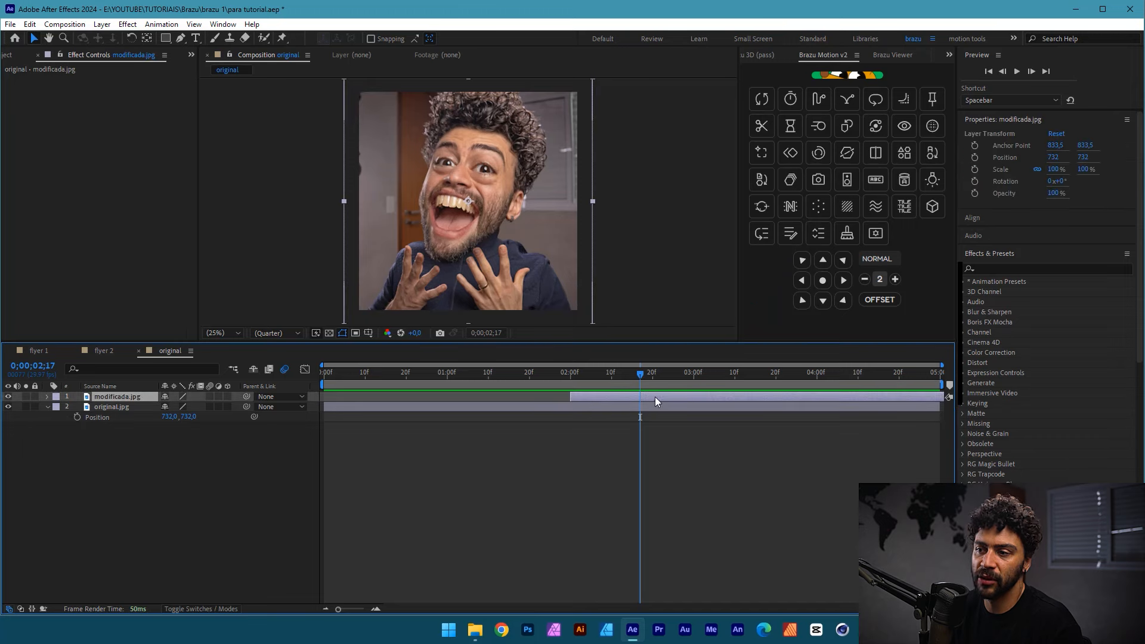
click(790, 235)
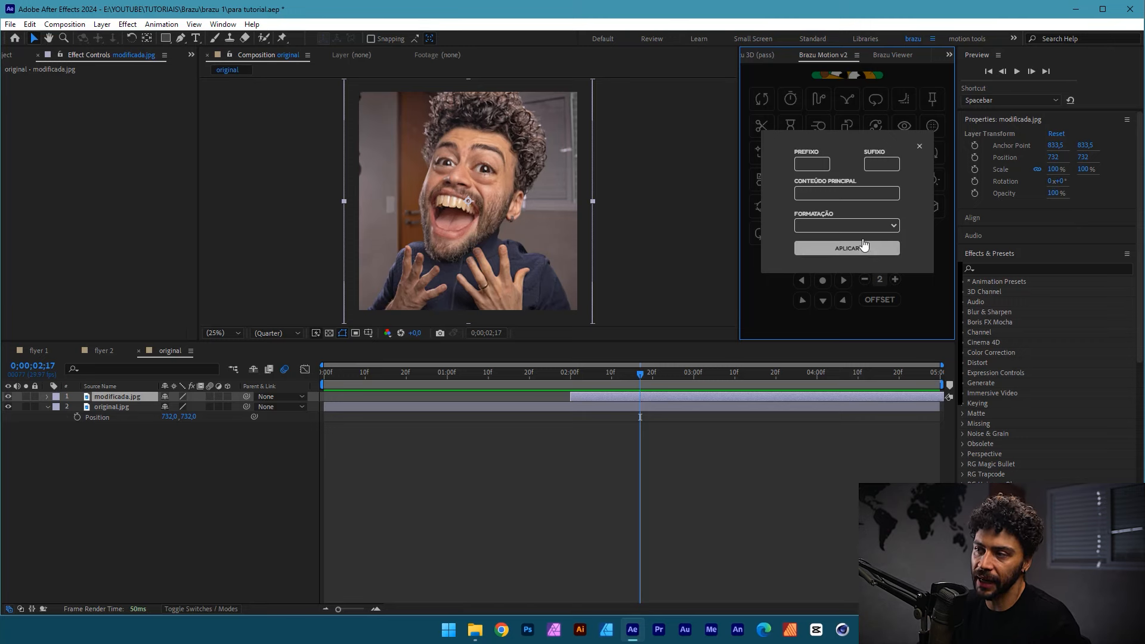
click(919, 147)
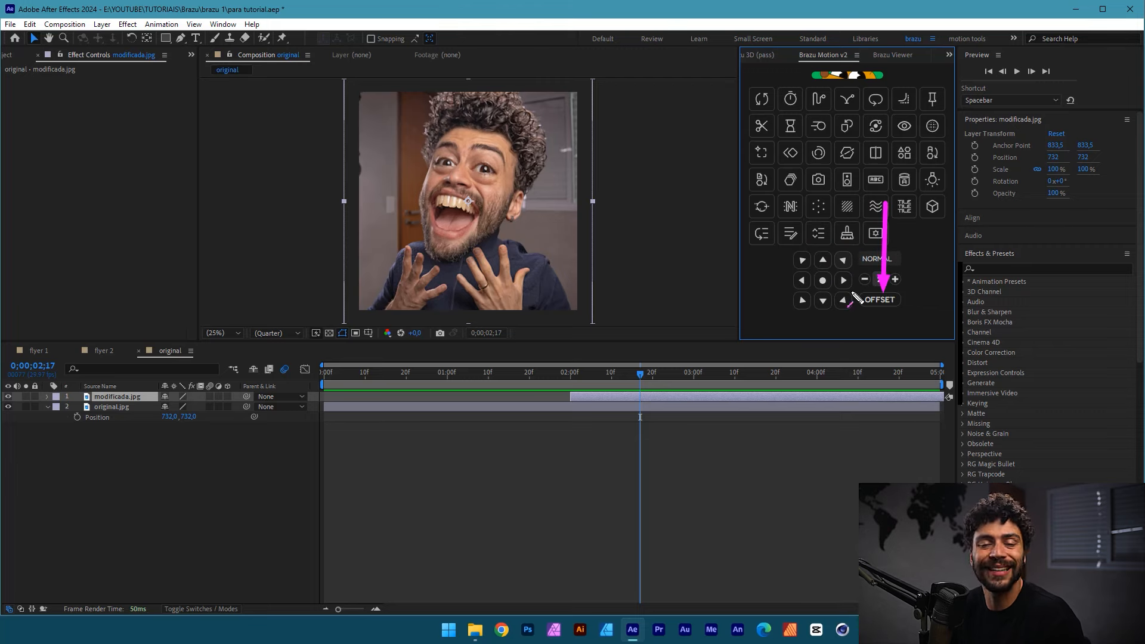
- Open the flyer 1 composition, try staggering Layer 3 through PIZZA 2 with a Normal offset of 2, and undo it
click(327, 438)
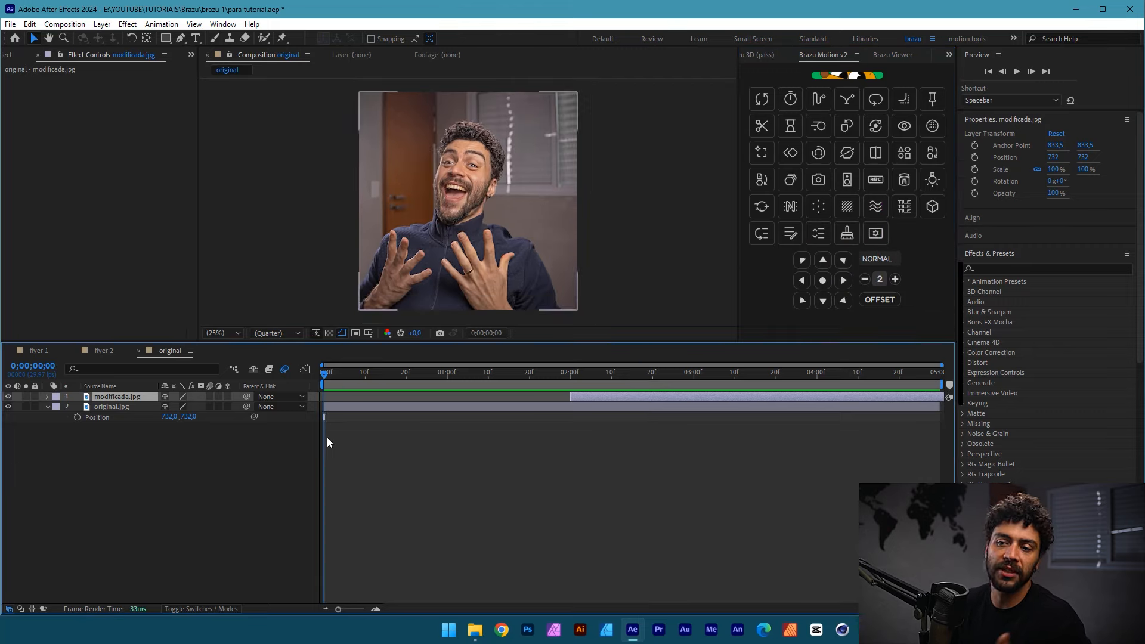
click(104, 356)
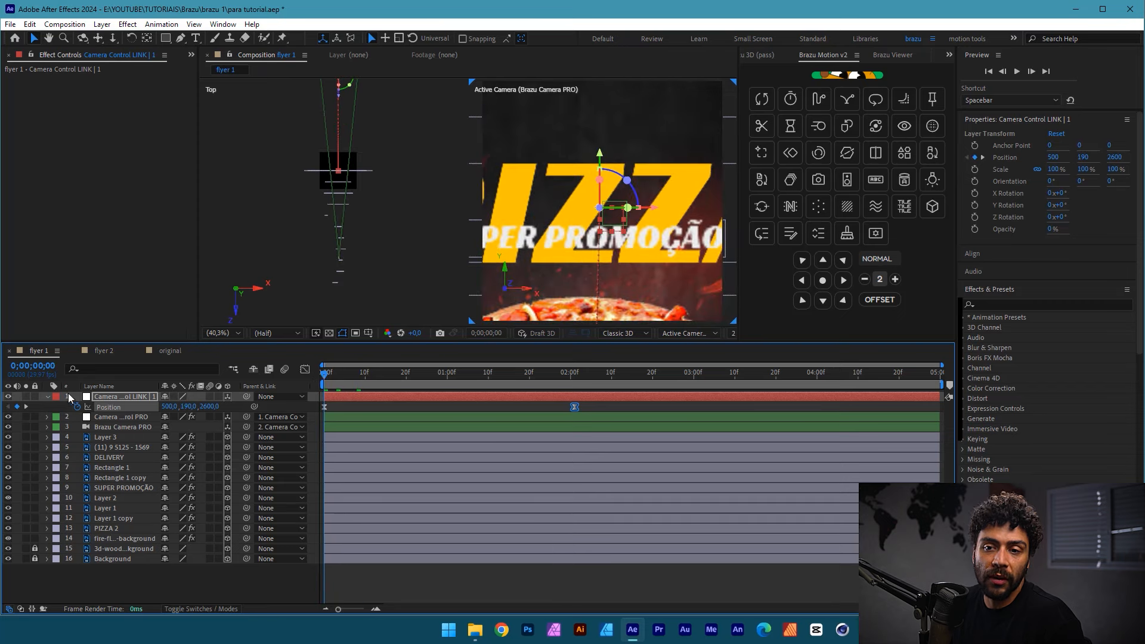
click(136, 426)
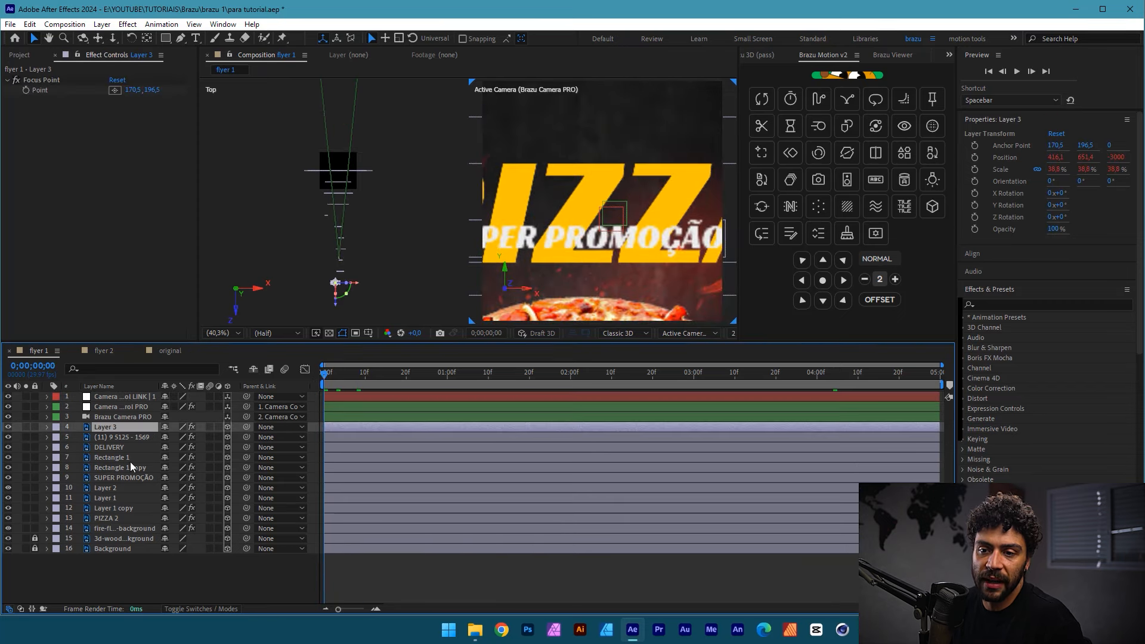
shift+click(121, 518)
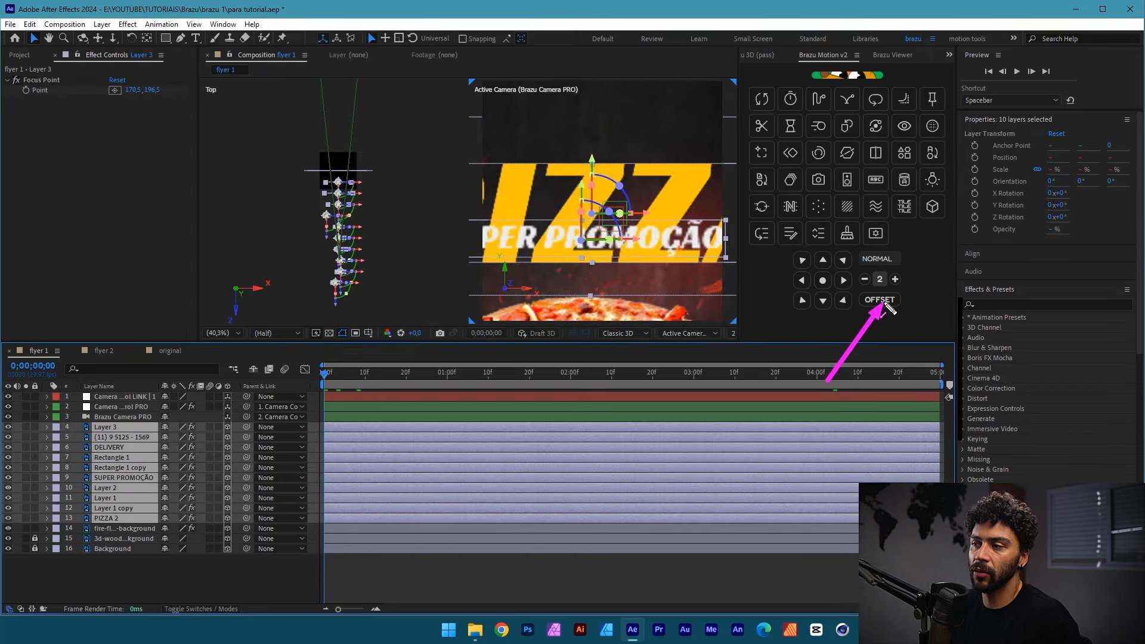
click(878, 299)
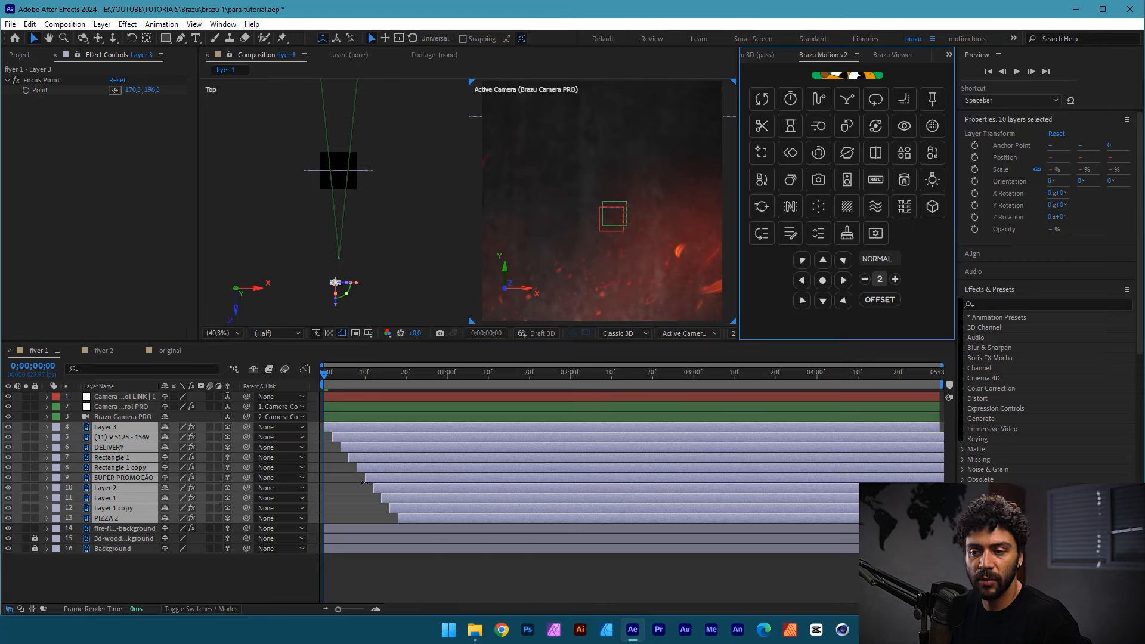
key(ctrl+z)
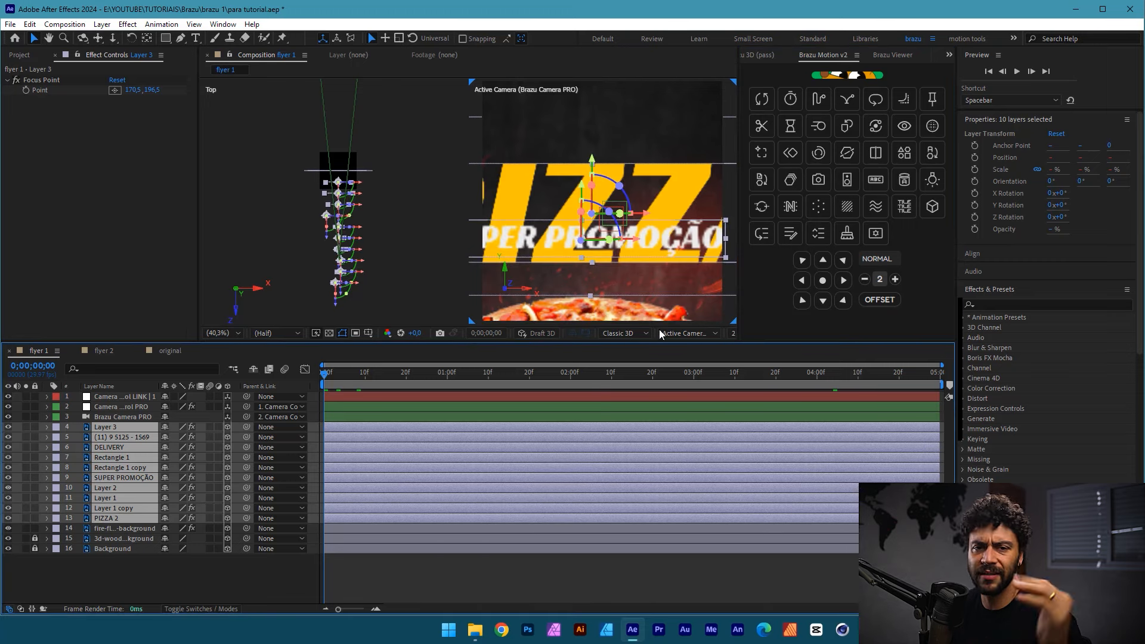
- Try a Convexo offset of 2 on the selected flyer 1 layers, undo it and deselect them
click(894, 263)
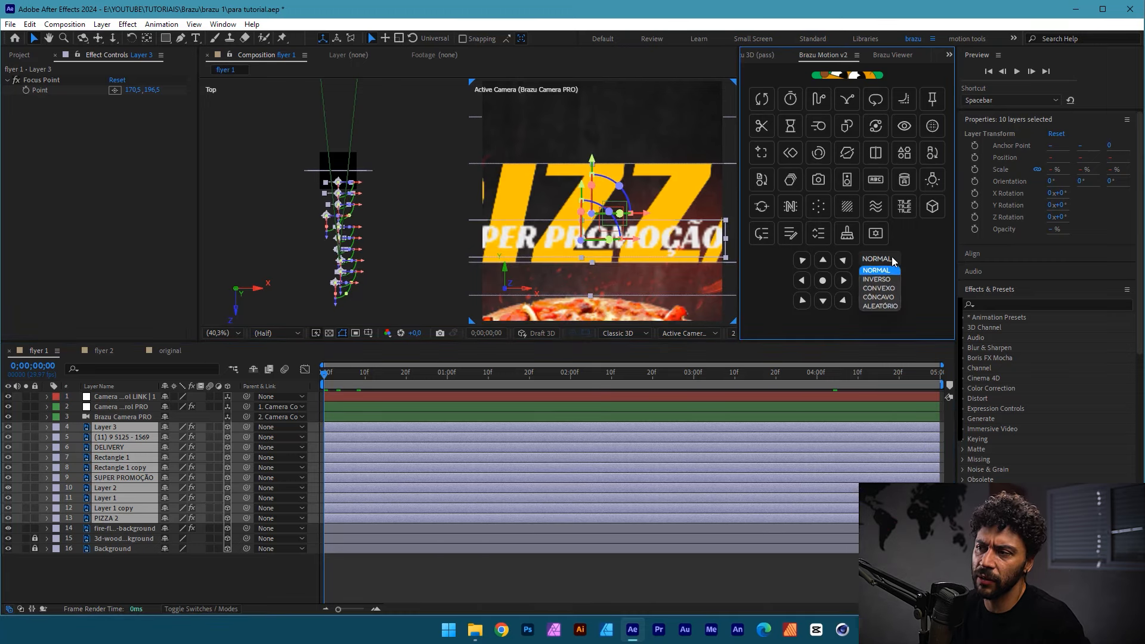
click(876, 300)
click(876, 300)
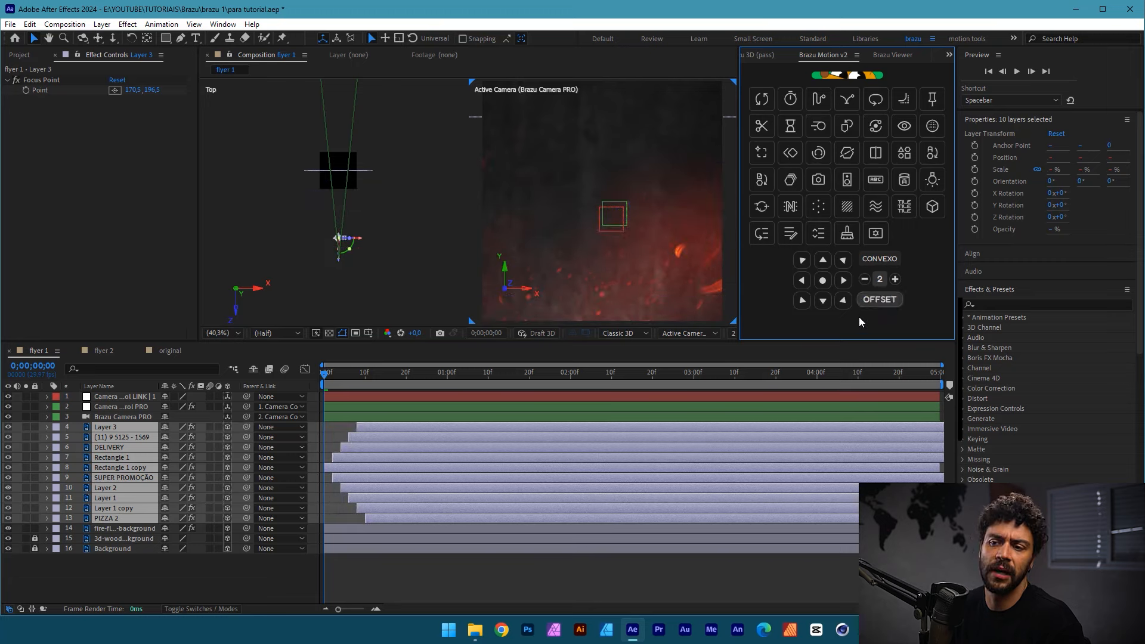
key(ctrl+z)
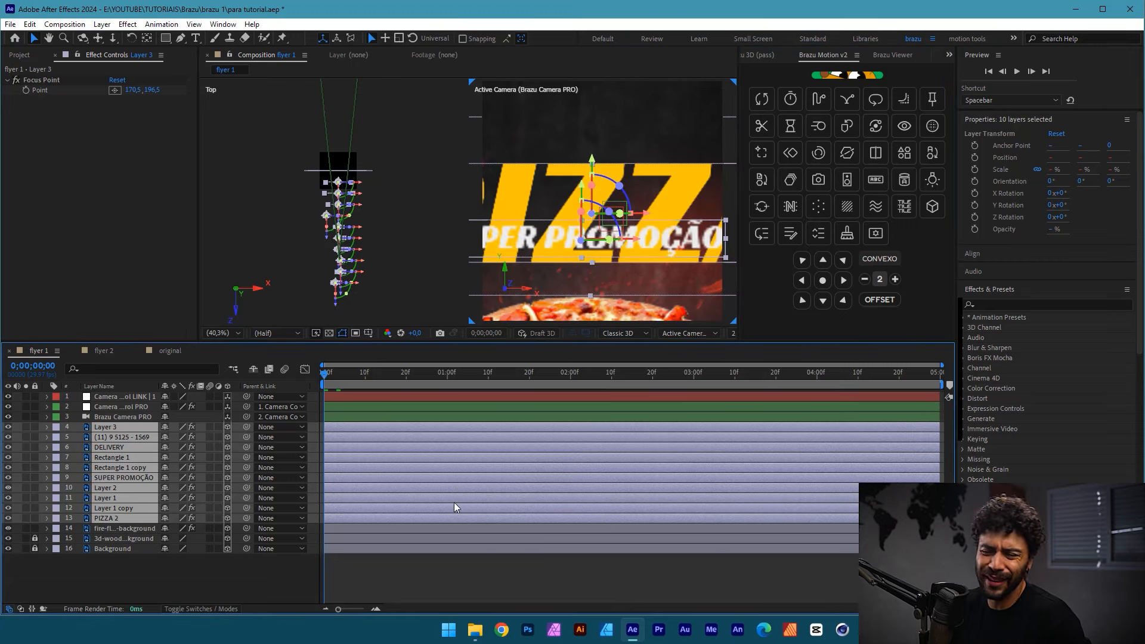
click(451, 542)
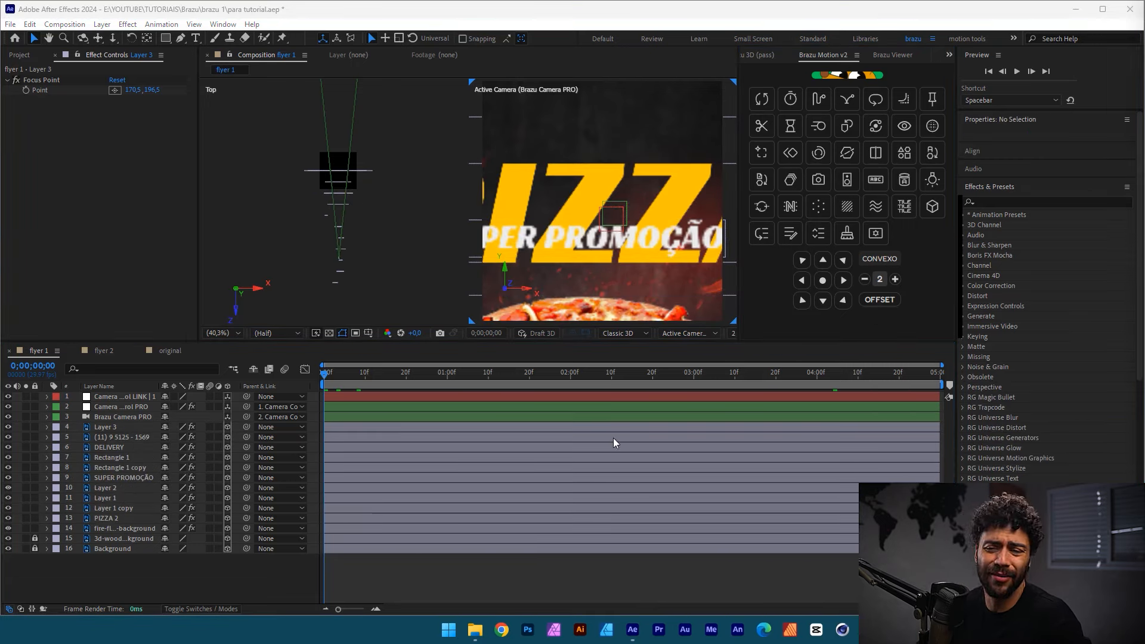